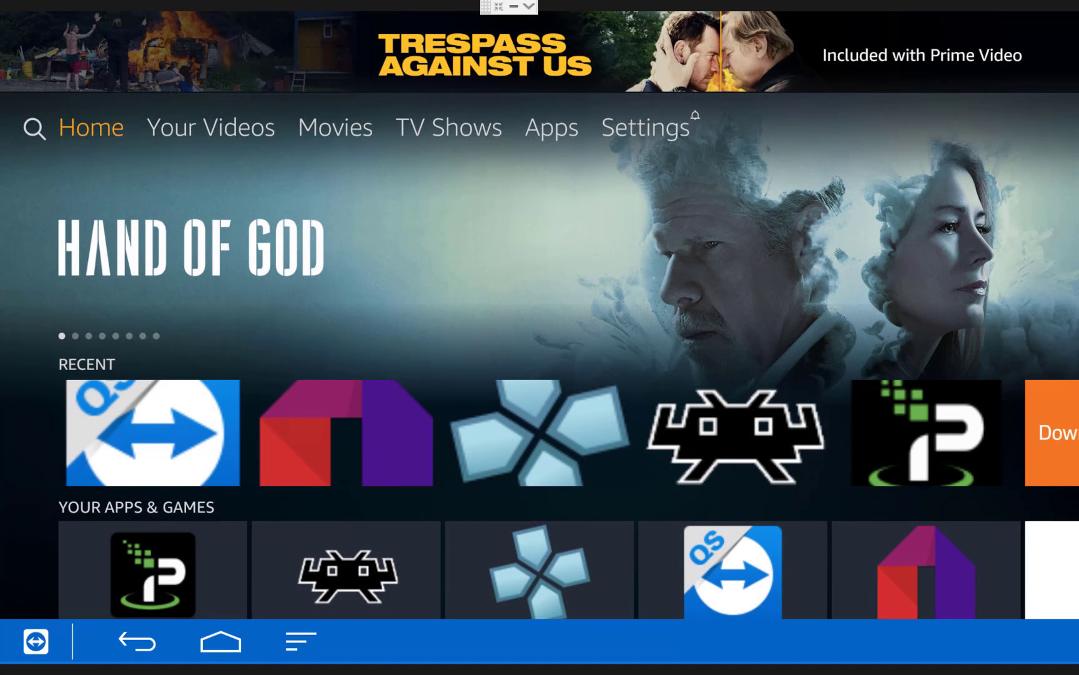
# Go from the Home section to the Settings section.
pyautogui.press('Right')
pyautogui.press('Right')
pyautogui.press('Right')
pyautogui.press('Right')
pyautogui.press('Right')
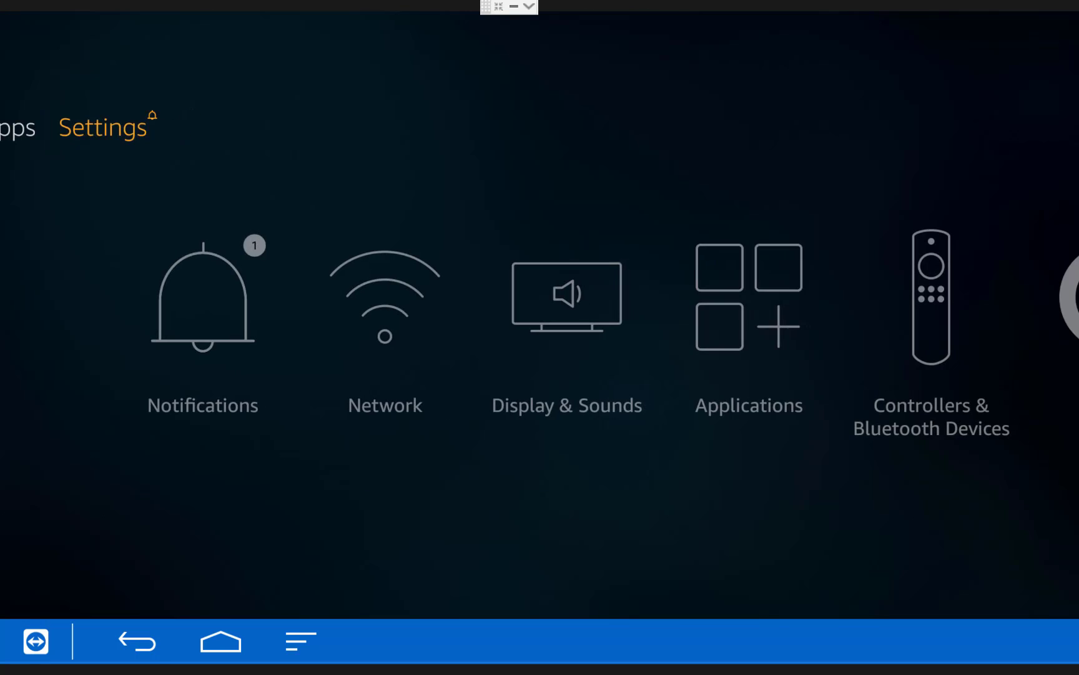
# Open the Device settings.
pyautogui.press('Down')
pyautogui.press('Right')
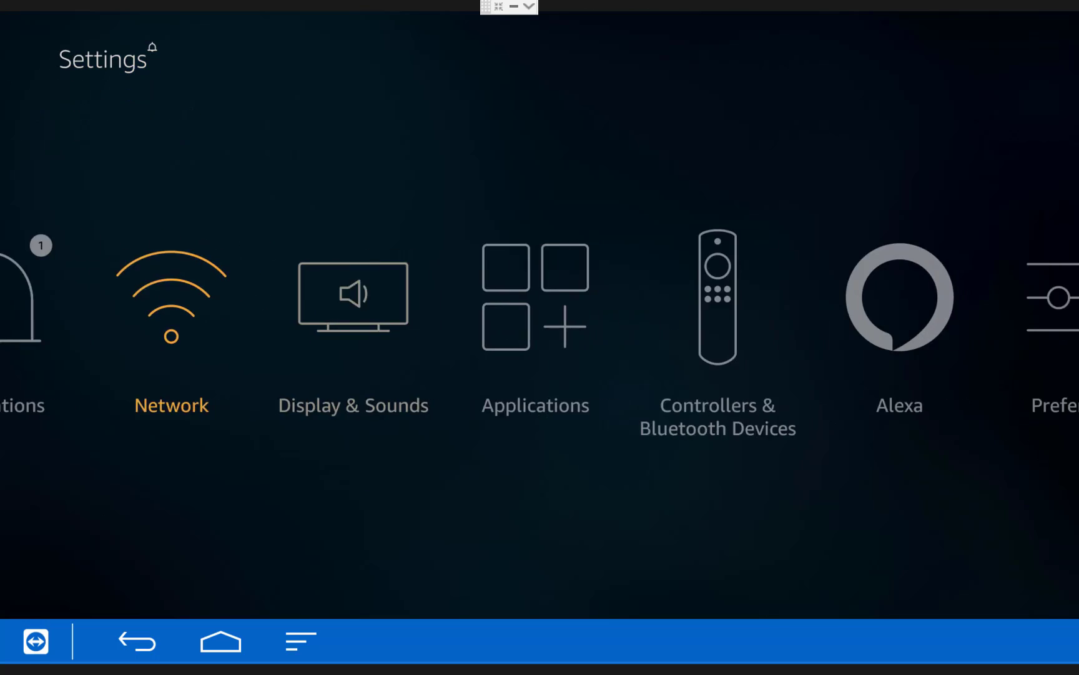
pyautogui.press('Right')
pyautogui.press('Right')
pyautogui.press('Right')
pyautogui.press('Right')
pyautogui.press('Right')
pyautogui.press('Right')
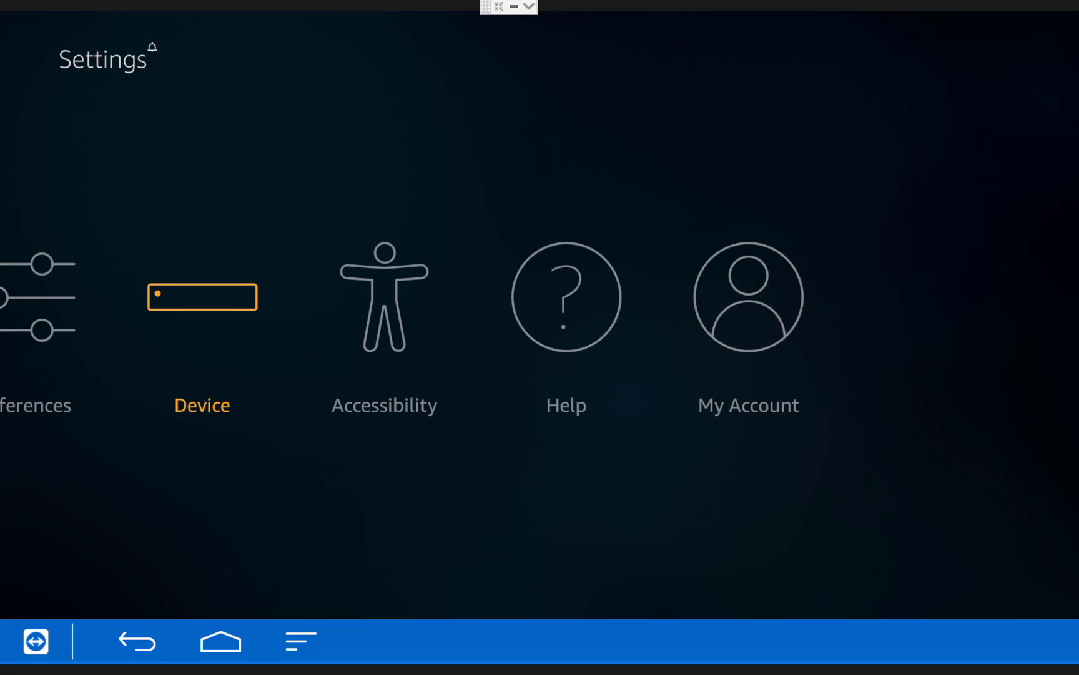
pyautogui.press('Return')
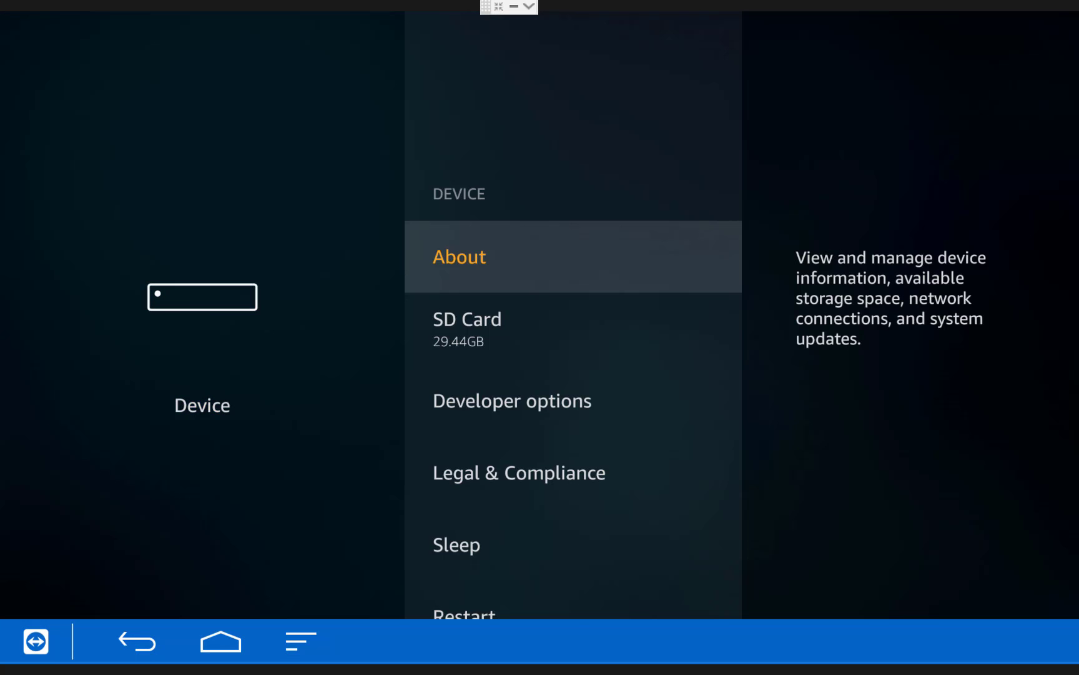
# Open the Developer options and turn on ADB debugging.
pyautogui.press('Down')
pyautogui.press('Down')
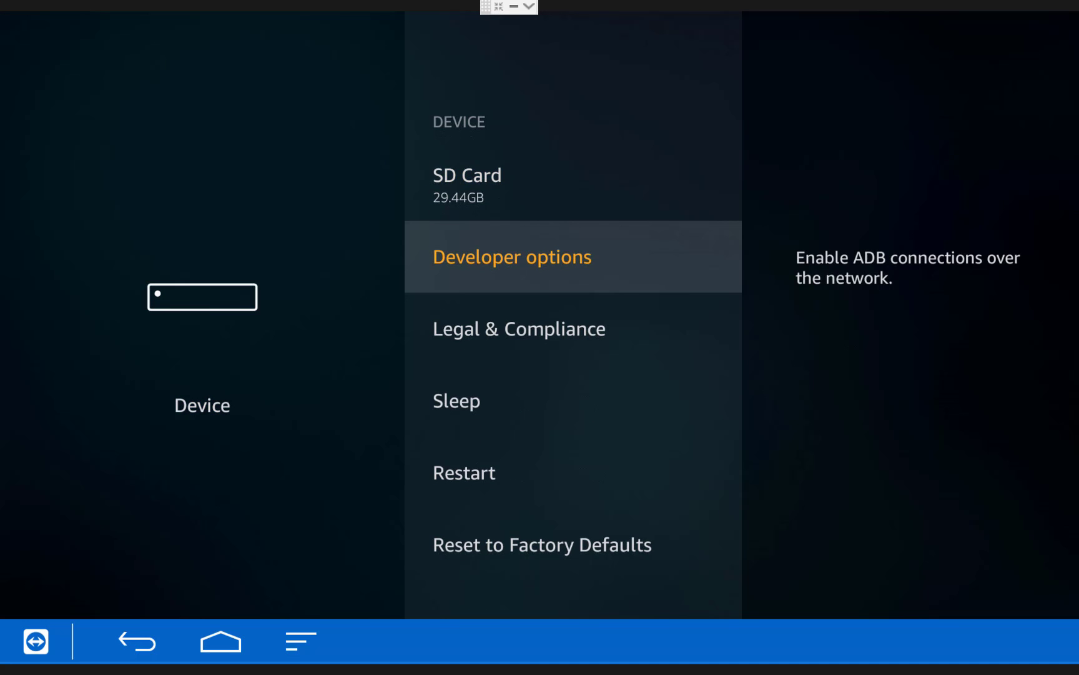
pyautogui.press('Return')
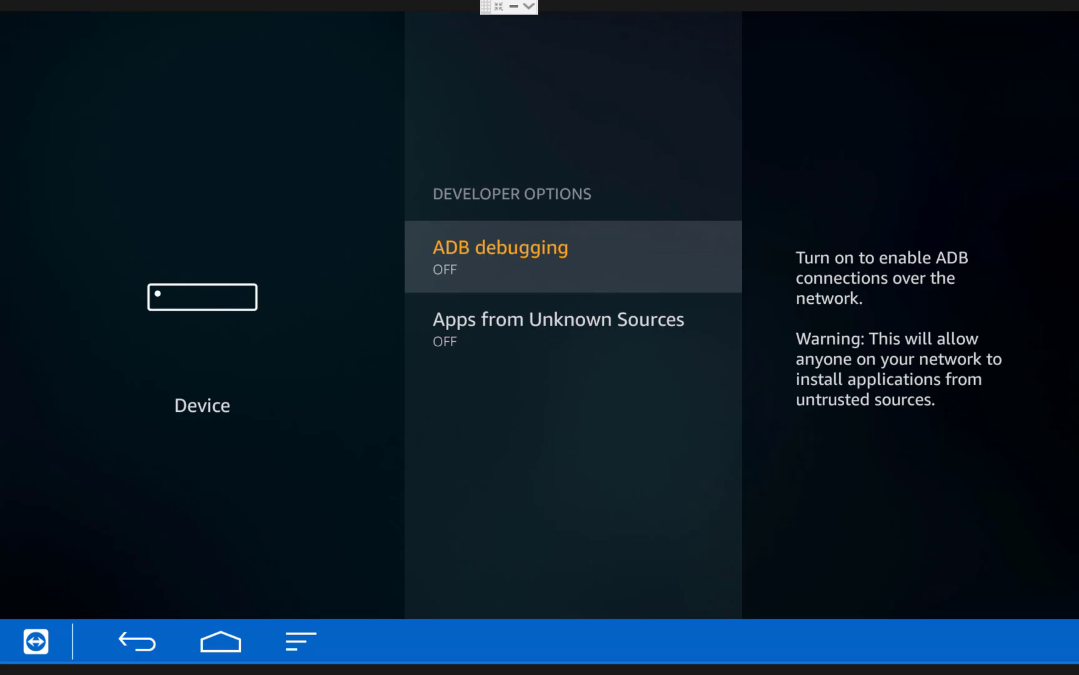
pyautogui.press('Return')
# Turn on Apps from Unknown Sources and accept the security warning.
pyautogui.press('Down')
pyautogui.press('Down')
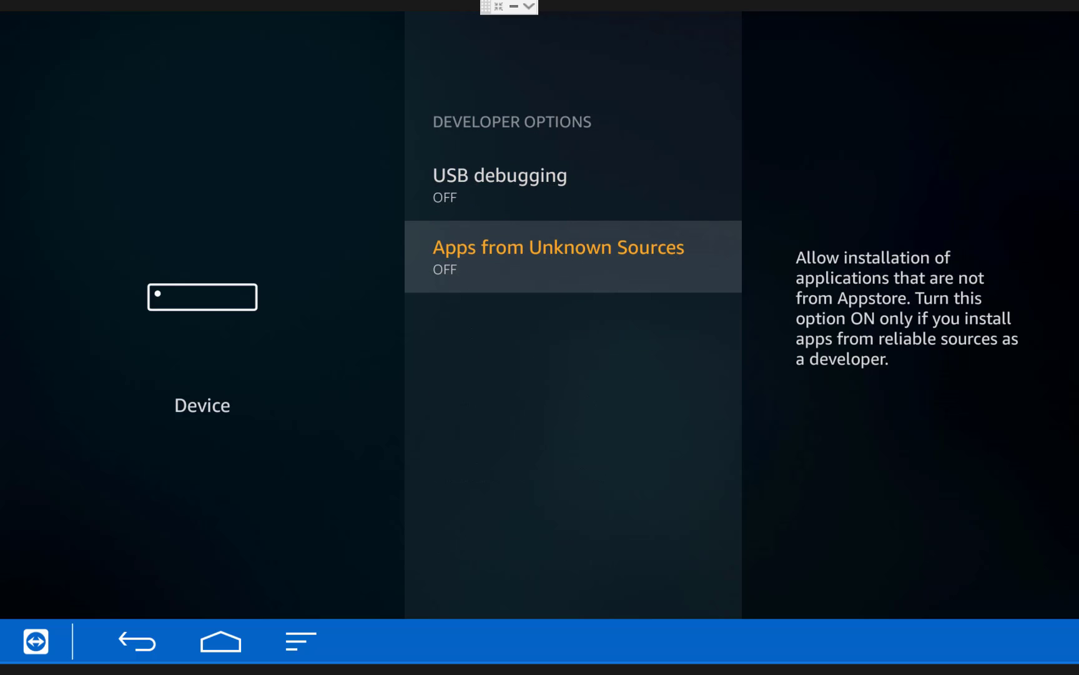
pyautogui.press('Return')
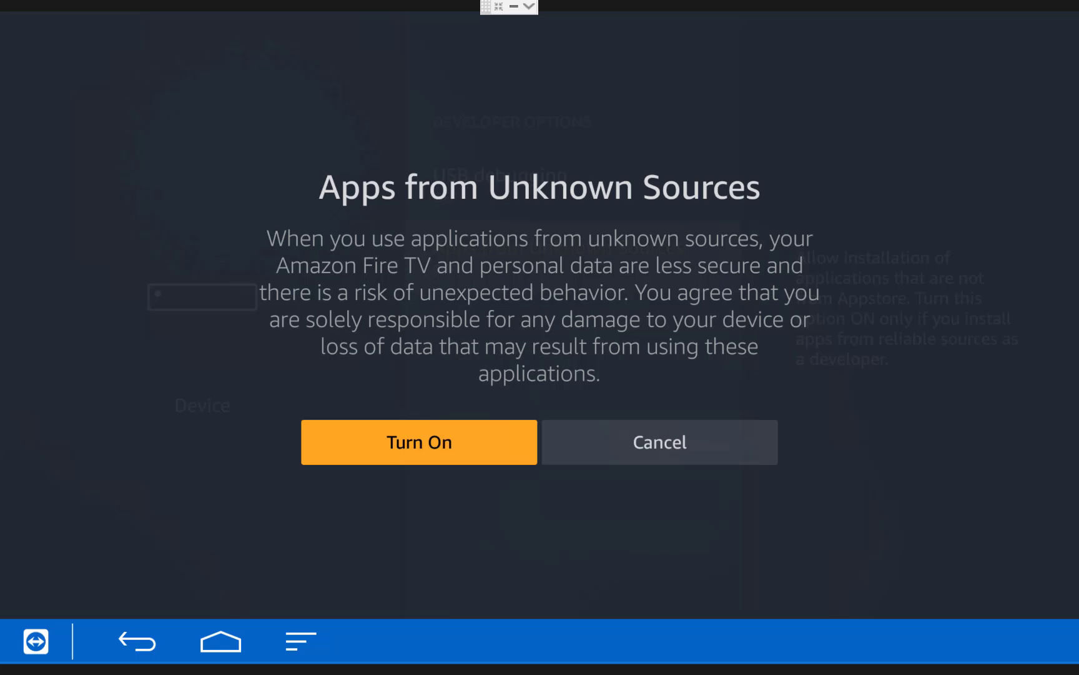
pyautogui.press('Return')
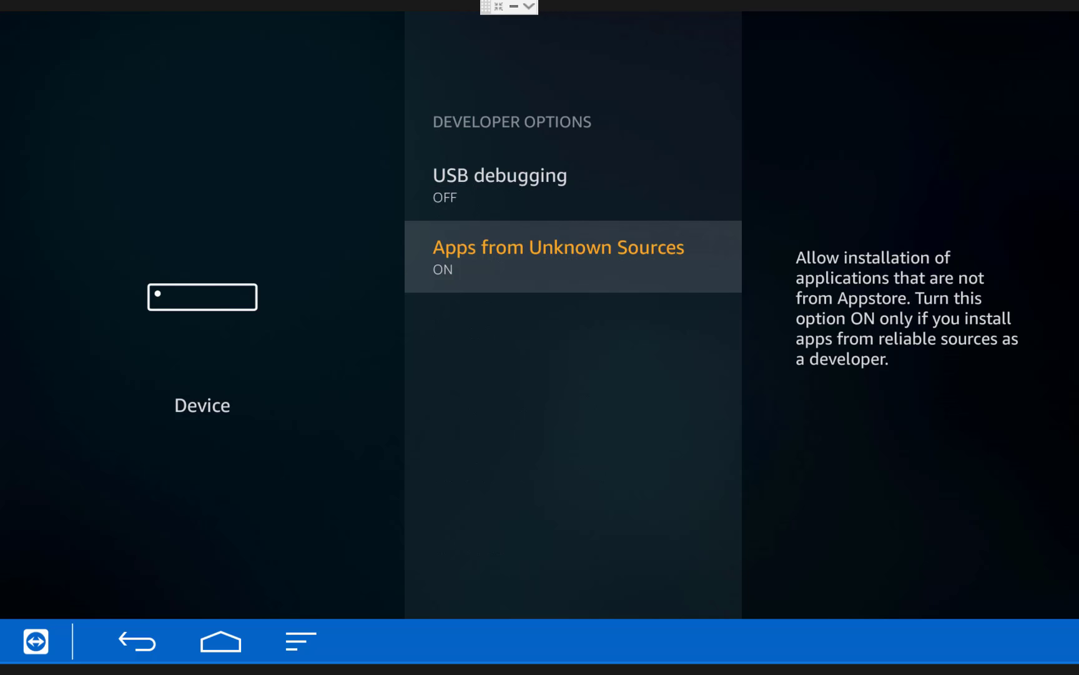
# Go back to the settings overview and turn off Collect App Usage Data in the Applications settings.
pyautogui.press('Escape')
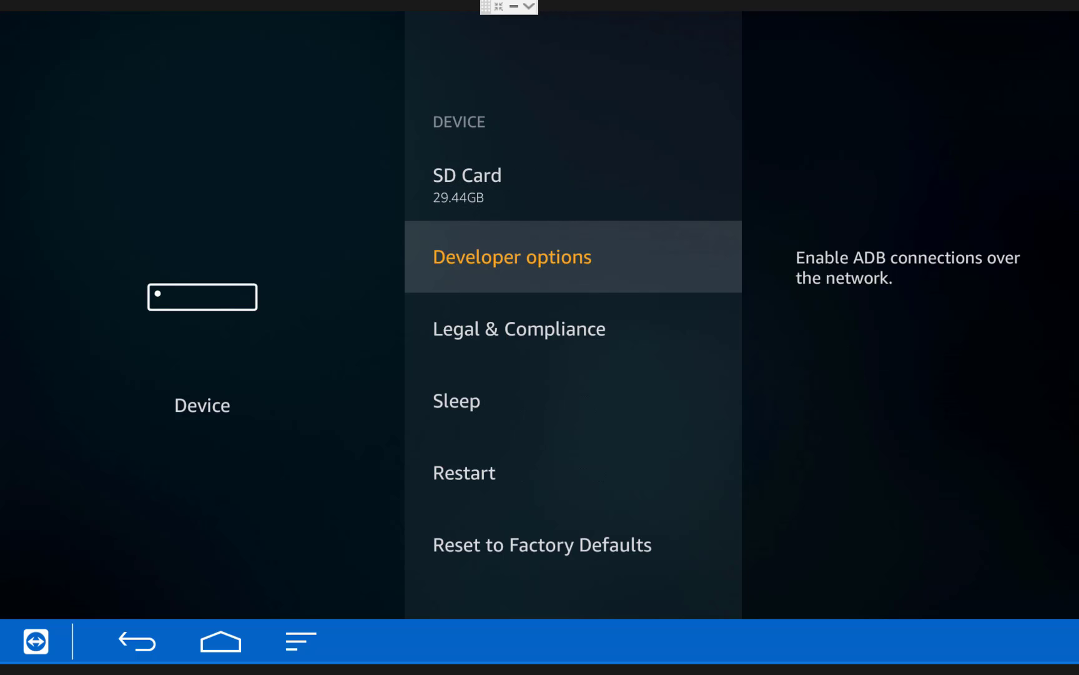
pyautogui.press('Escape')
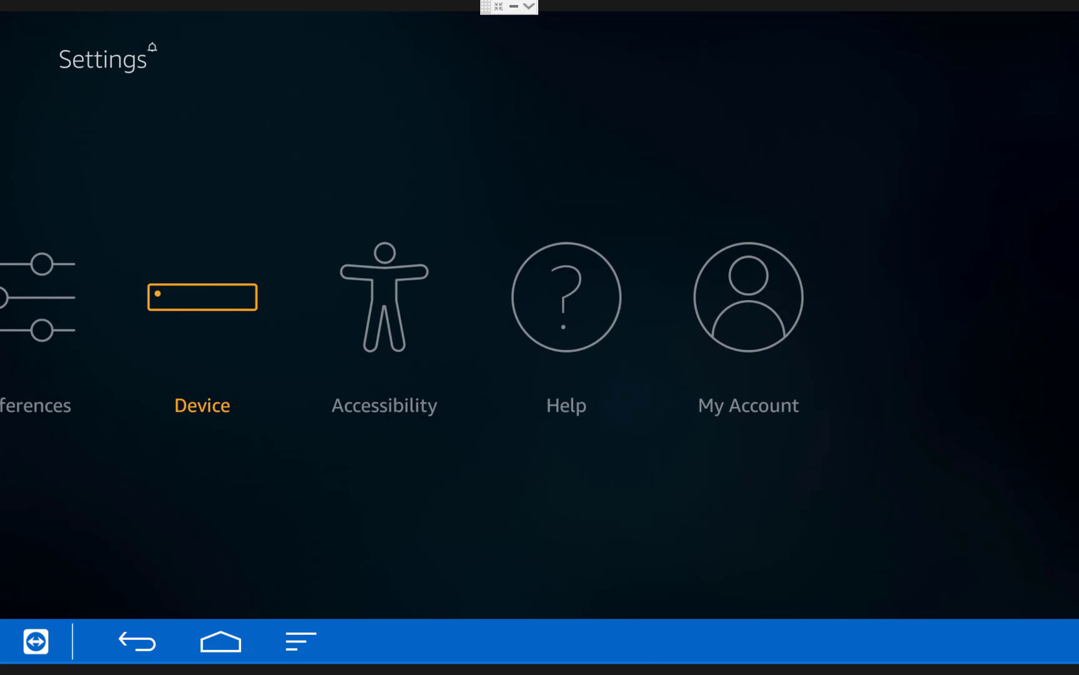
pyautogui.press('Left')
pyautogui.press('Left')
pyautogui.press('Left')
pyautogui.press('Left')
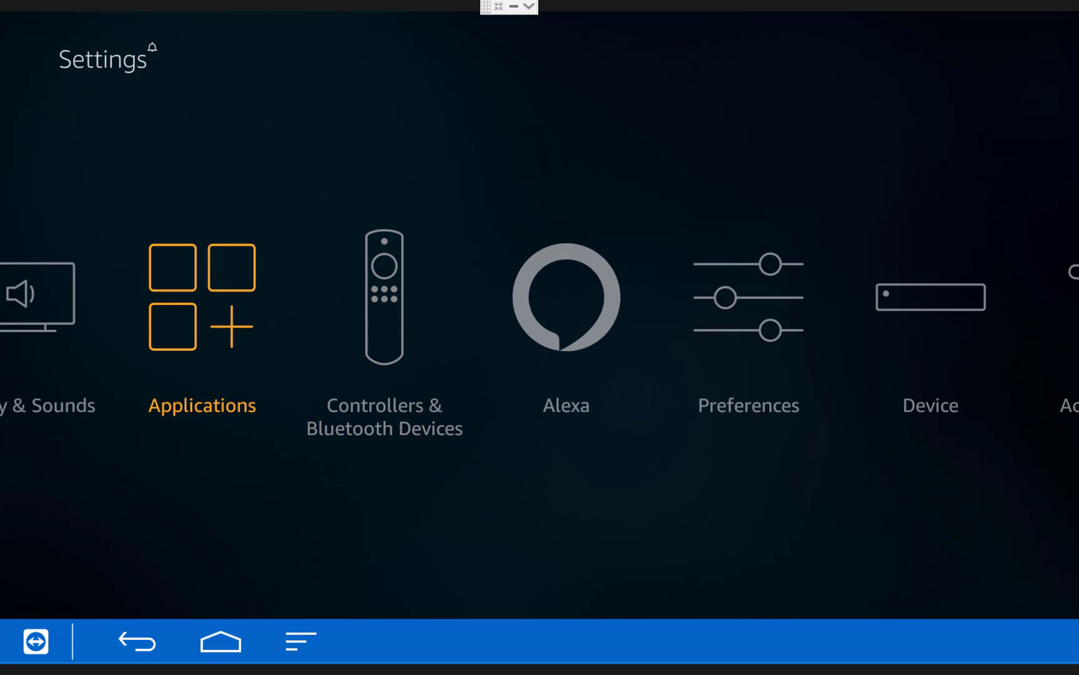
pyautogui.press('Return')
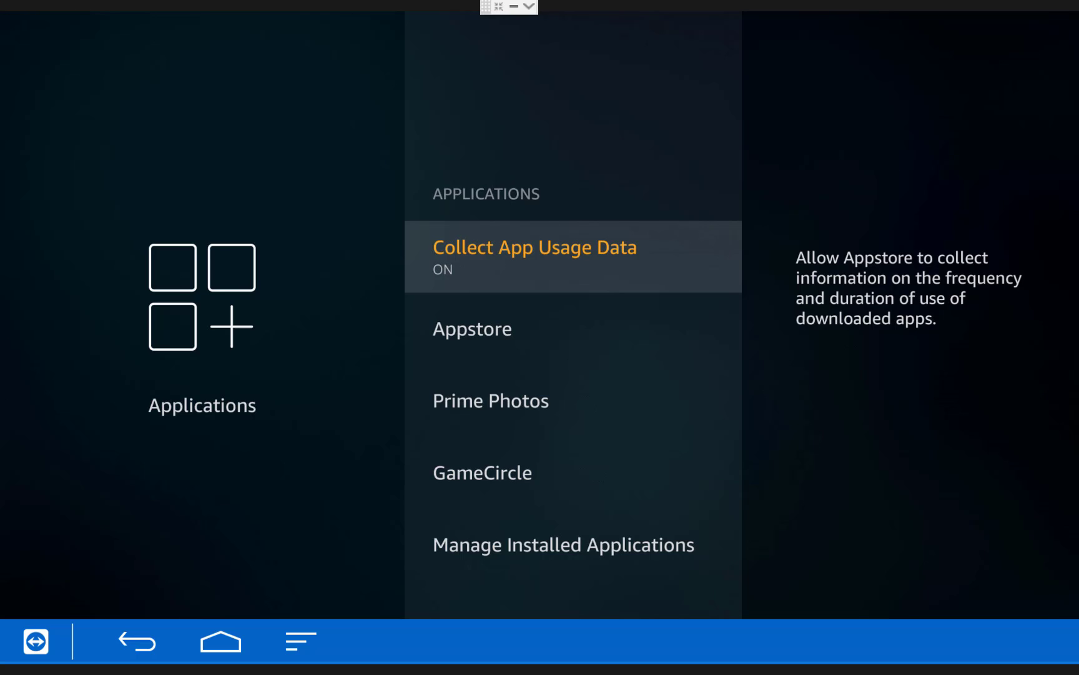
pyautogui.press('Return')
pyautogui.press('Return')
# Leave the settings and open the search beside the Home section.
pyautogui.press('Escape')
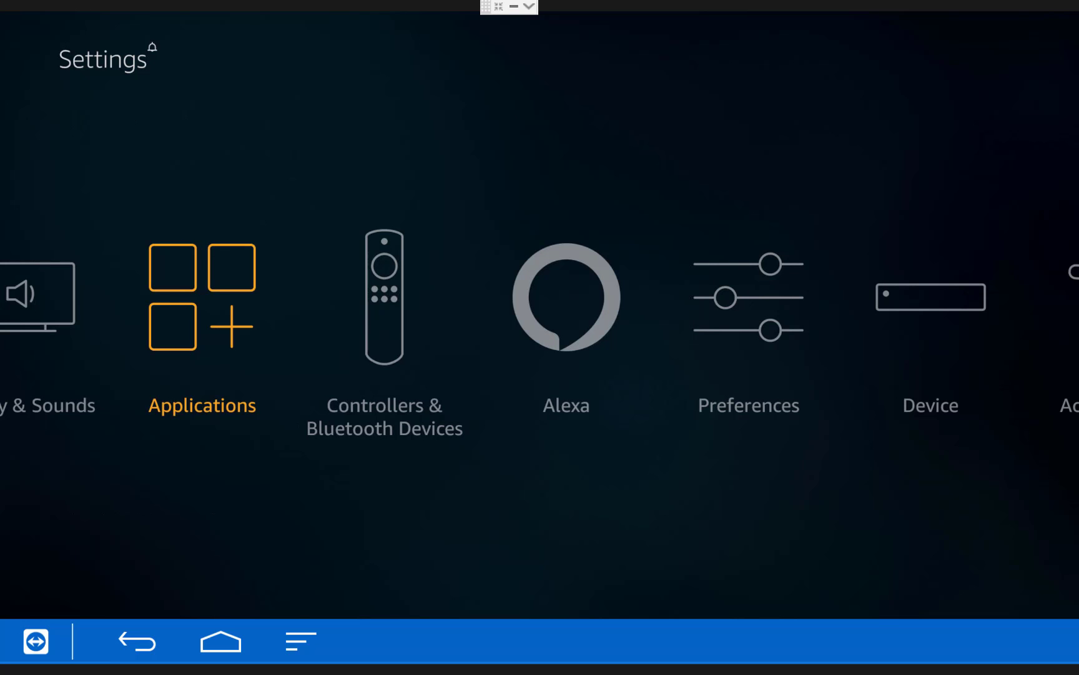
pyautogui.press('Left')
pyautogui.press('Left')
pyautogui.press('Left')
pyautogui.press('Up')
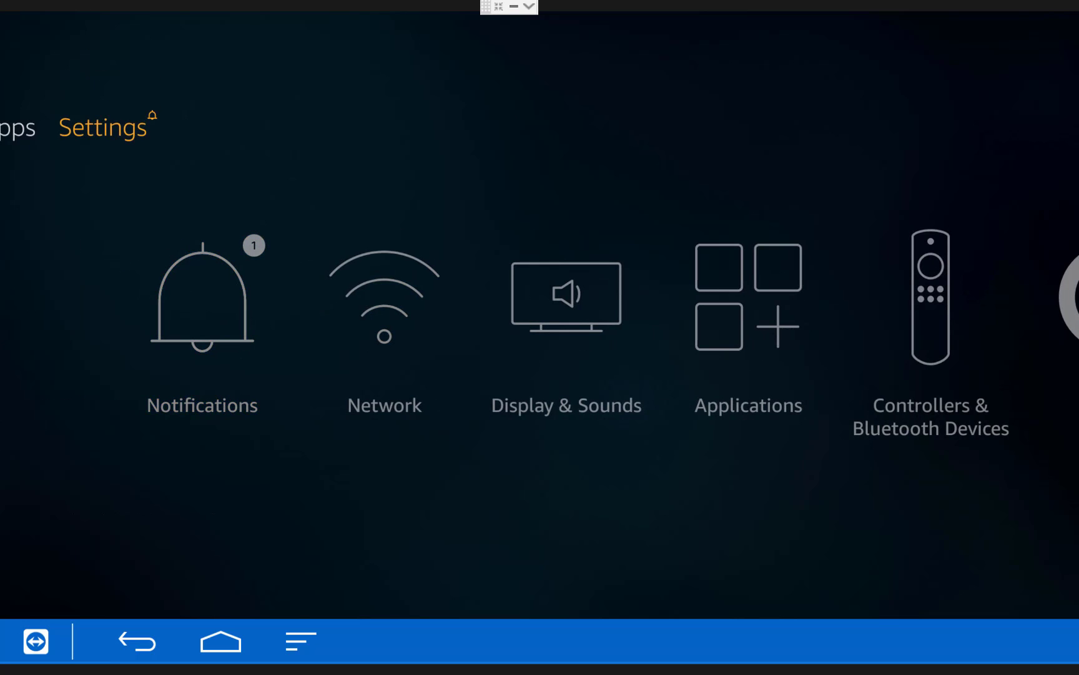
pyautogui.press('Left')
pyautogui.press('Left')
pyautogui.press('Left')
pyautogui.press('Left')
pyautogui.press('Left')
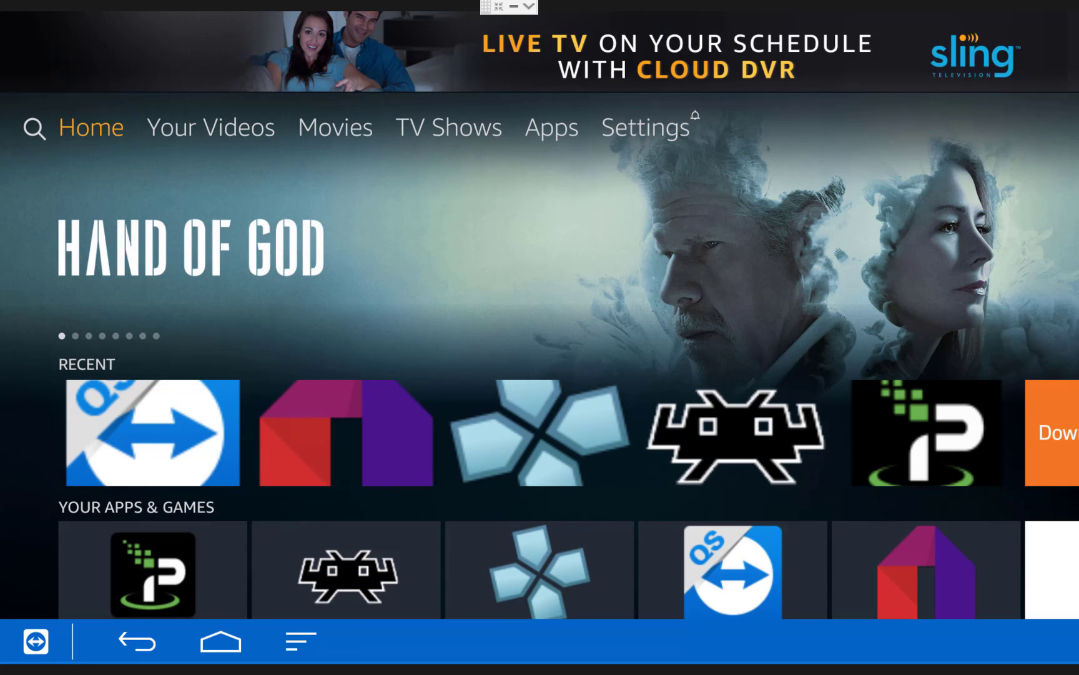
pyautogui.press('Left')
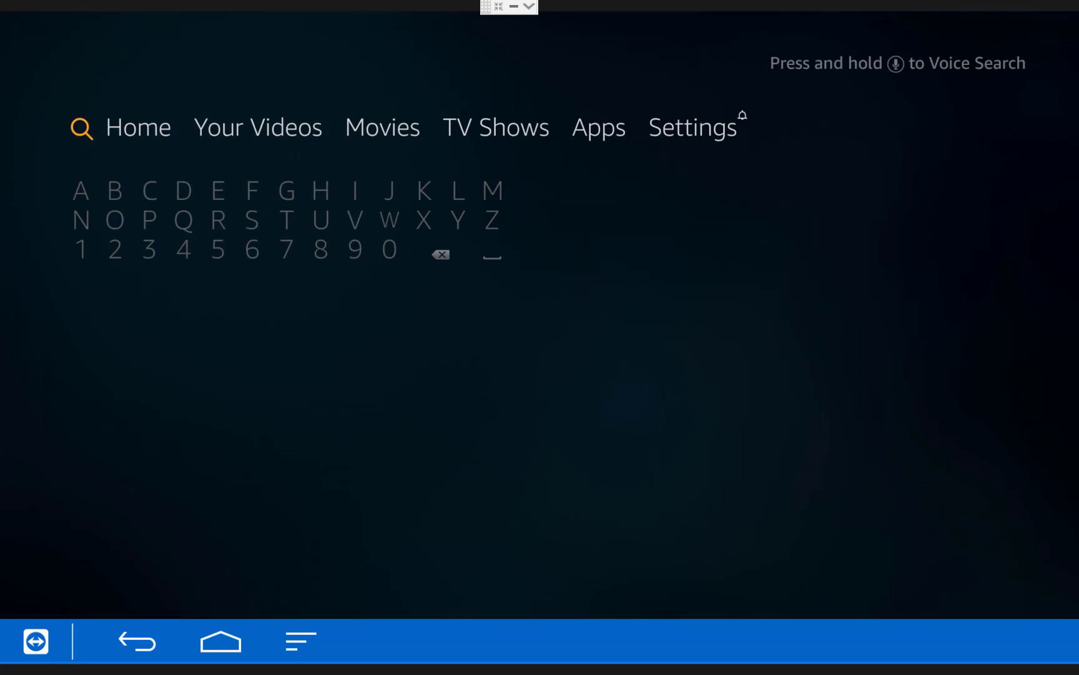
# Enter "Es" as the search text.
pyautogui.press('Down')
pyautogui.press('Right')
pyautogui.press('Right')
pyautogui.press('Right')
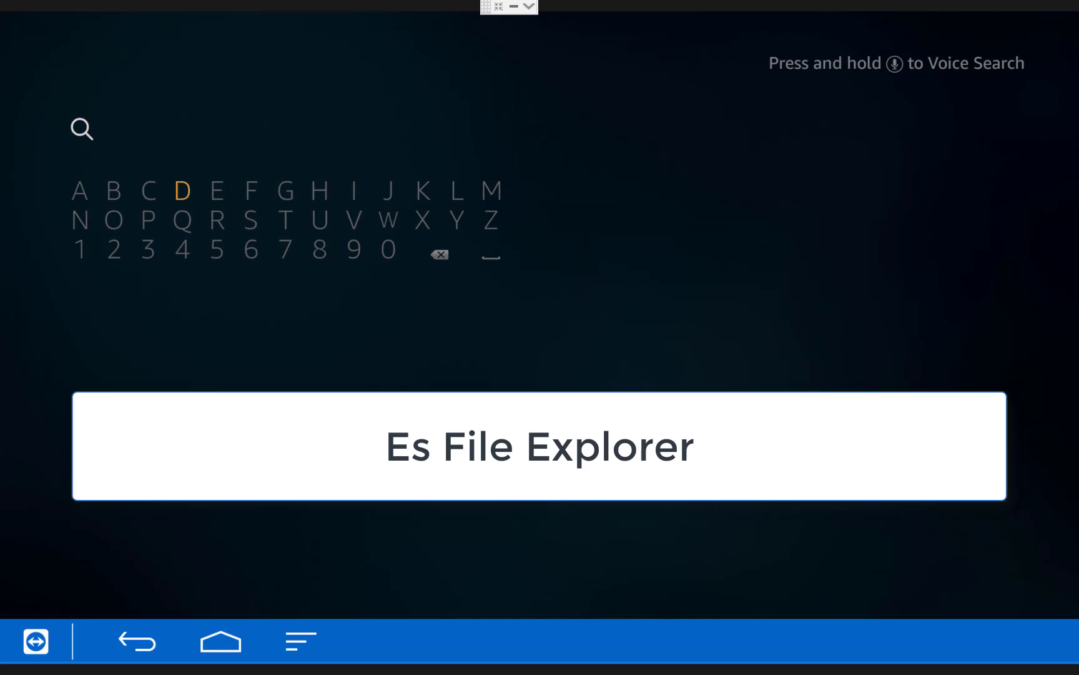
pyautogui.press('Right')
pyautogui.press('Return')
pyautogui.press('Down')
pyautogui.press('Right')
pyautogui.press('Return')
# Choose the suggestion Es File Explorer and download the ES File Explorer File Manager app.
pyautogui.press('Left')
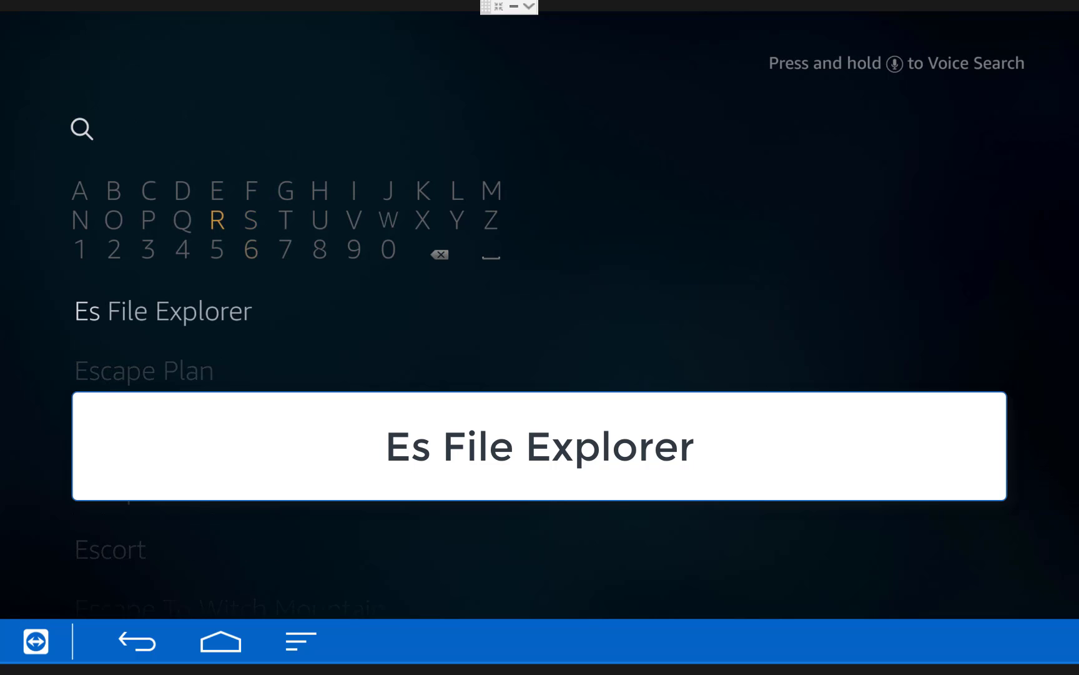
pyautogui.press('Down')
pyautogui.press('Down')
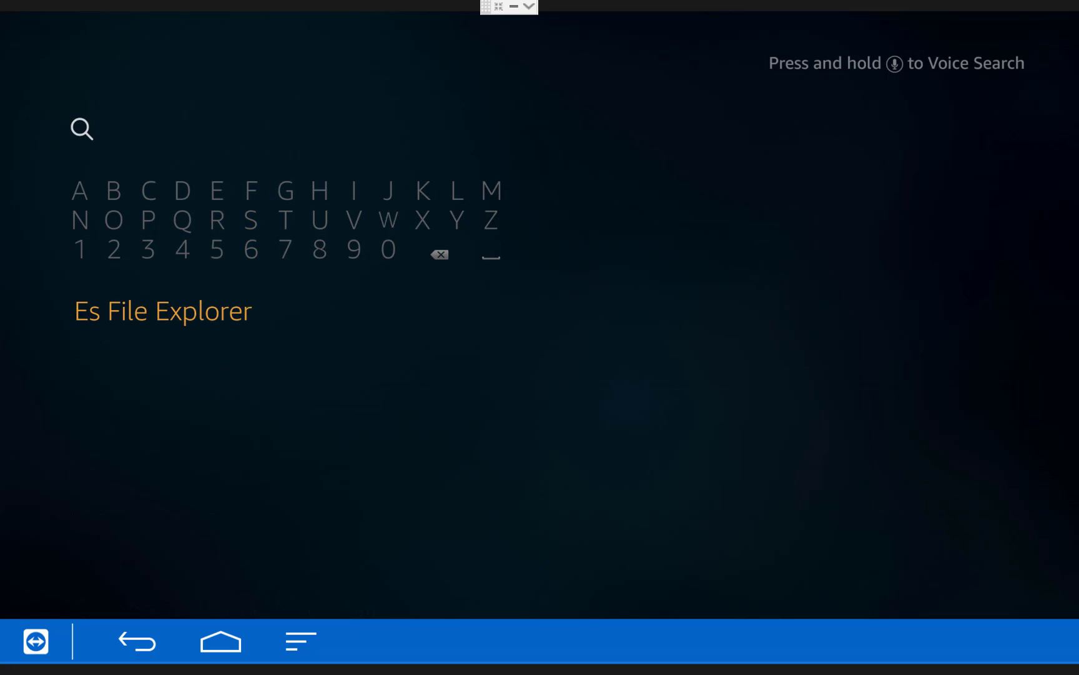
pyautogui.press('Return')
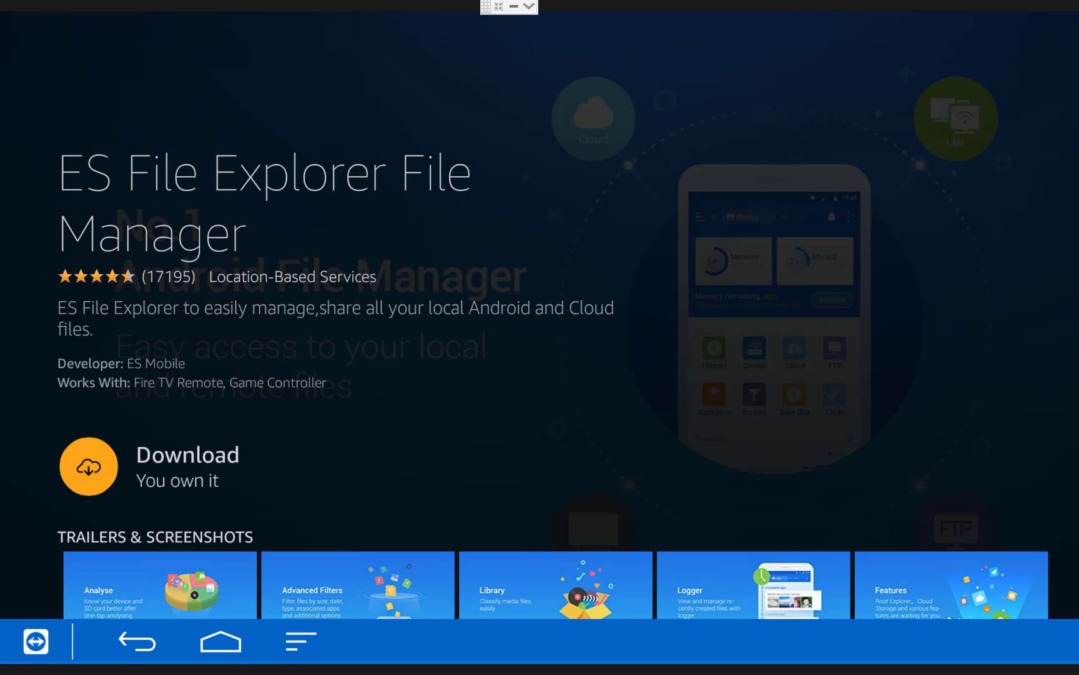
pyautogui.press('Return')
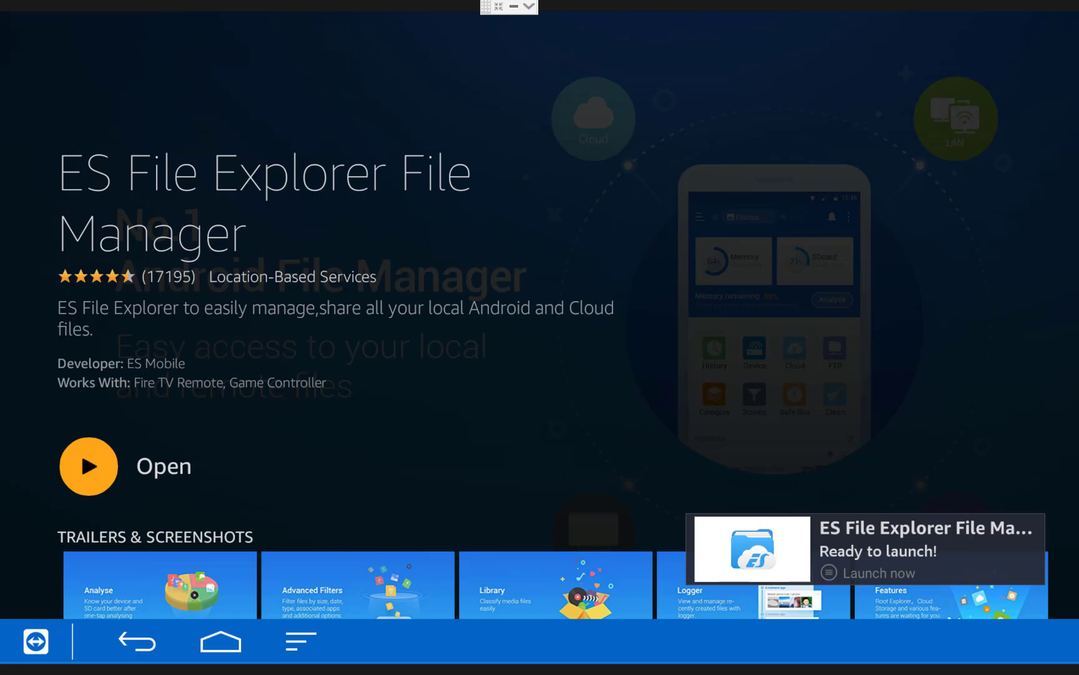
# Launch ES File Explorer and dismiss its Limited Offer for New User pop-up.
pyautogui.click(81, 450)
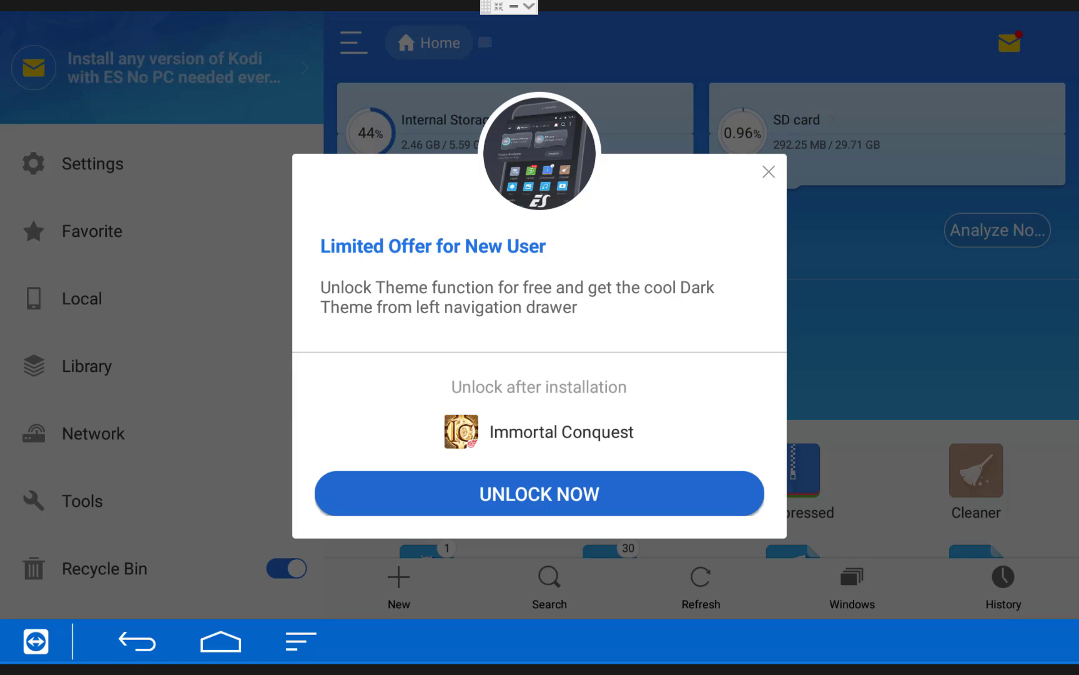
pyautogui.press('Escape')
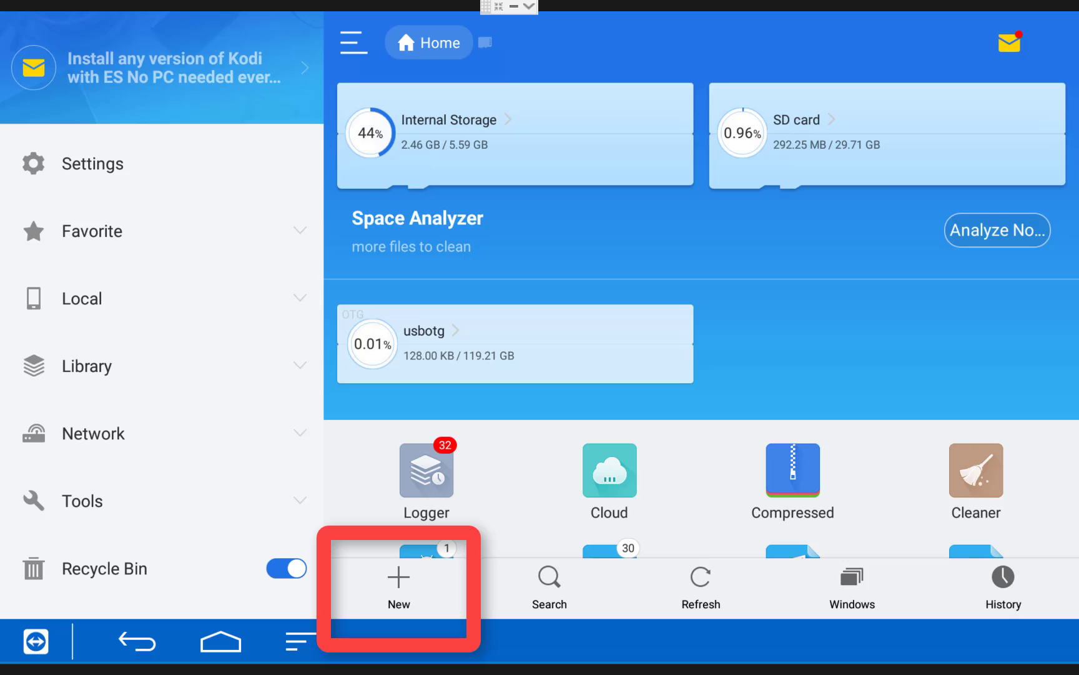
# Start creating a new item of type http(Web) from the file manager's home view.
pyautogui.press('Left')
pyautogui.press('Left')
pyautogui.press('Left')
pyautogui.press('Left')
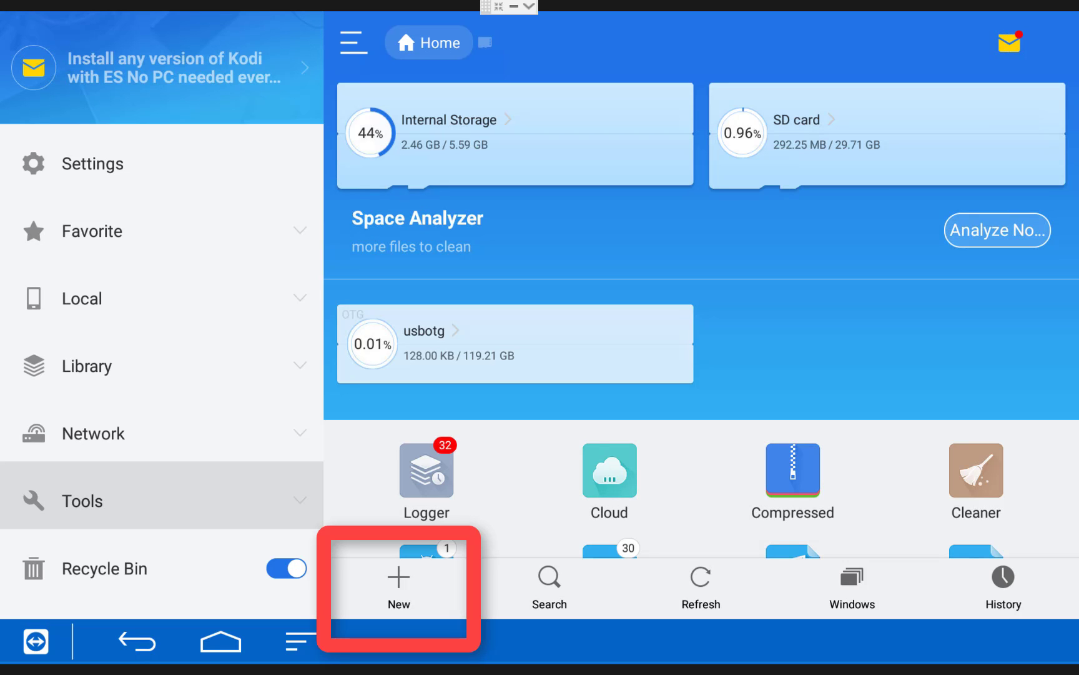
pyautogui.press('Down')
pyautogui.press('Down')
pyautogui.press('Down')
pyautogui.press('Down')
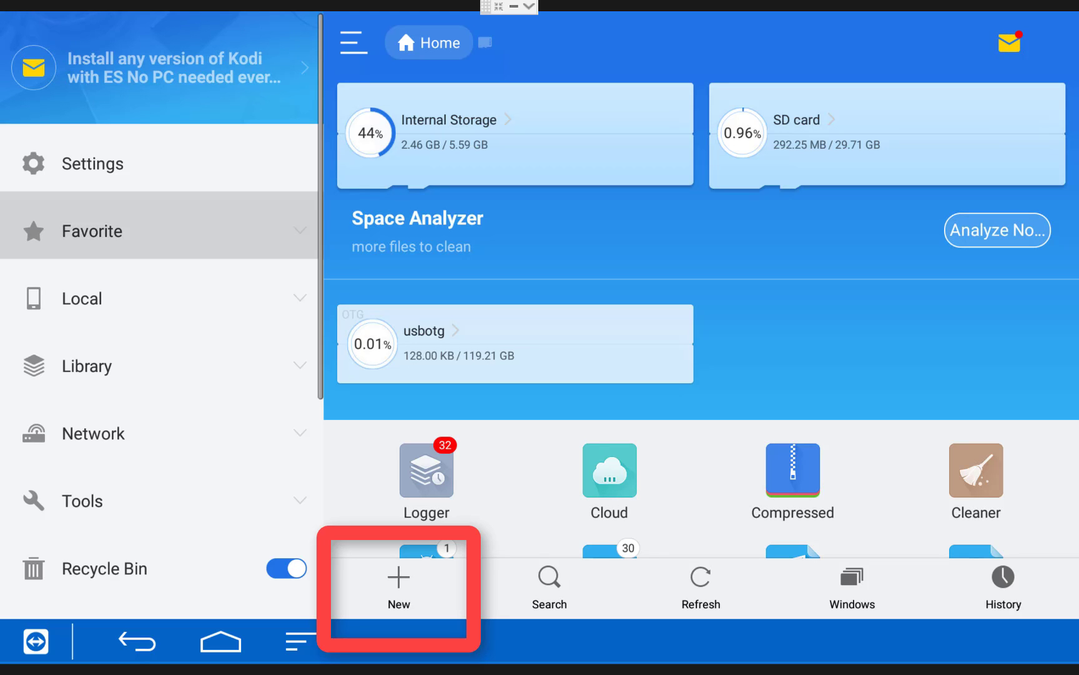
pyautogui.press('Down')
pyautogui.press('Down')
pyautogui.press('Down')
pyautogui.press('Down')
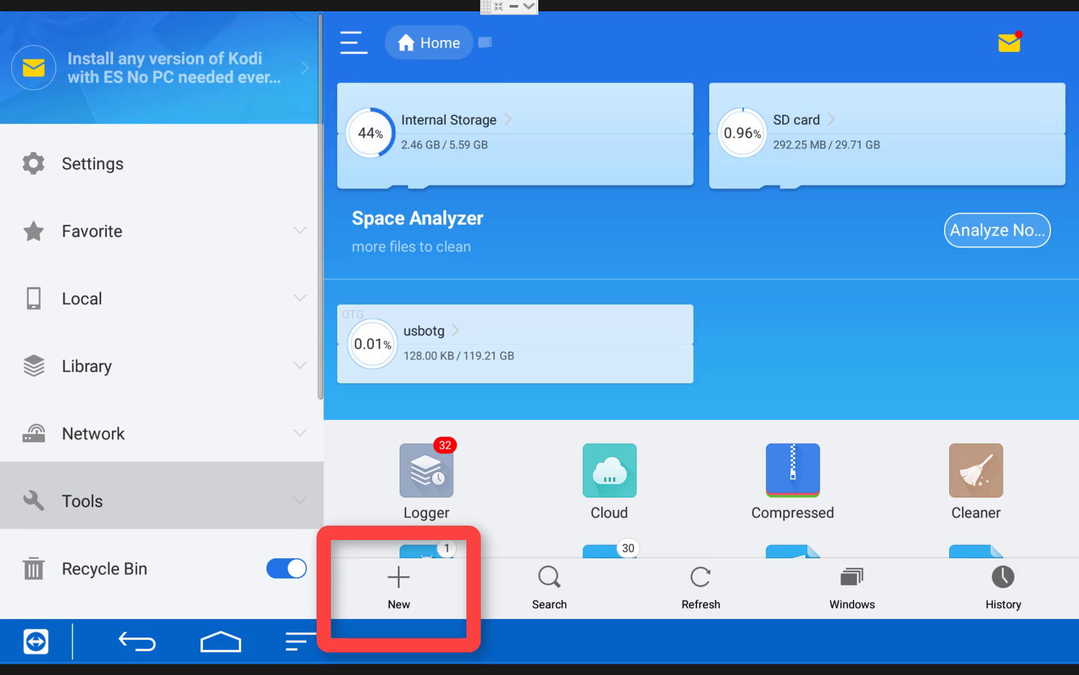
pyautogui.press('Right')
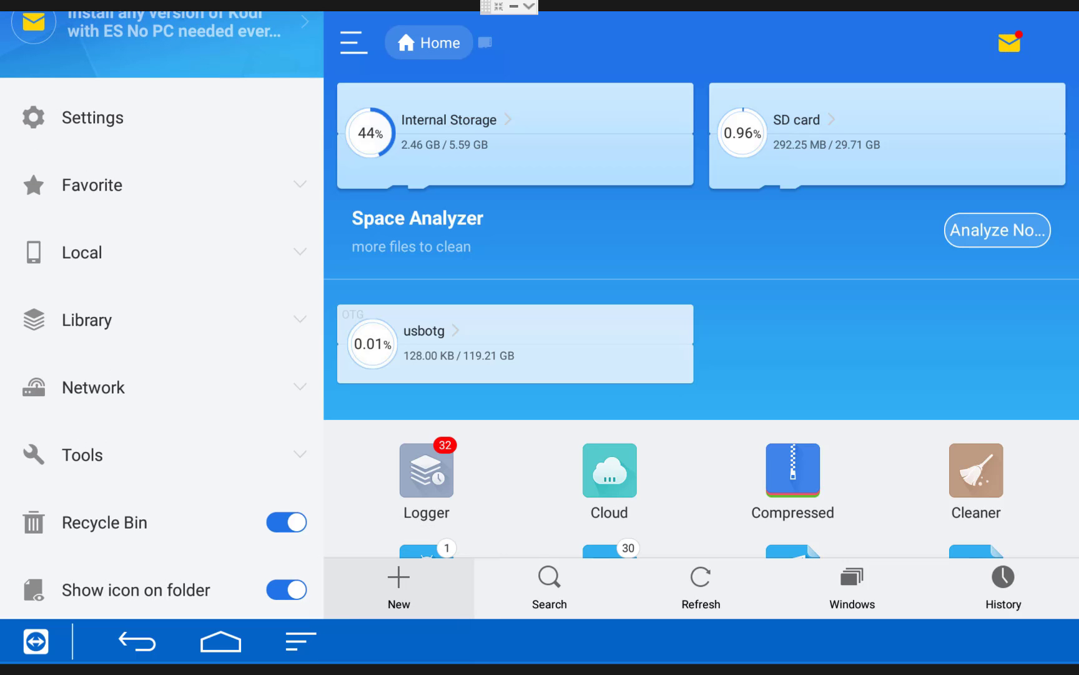
pyautogui.press('Return')
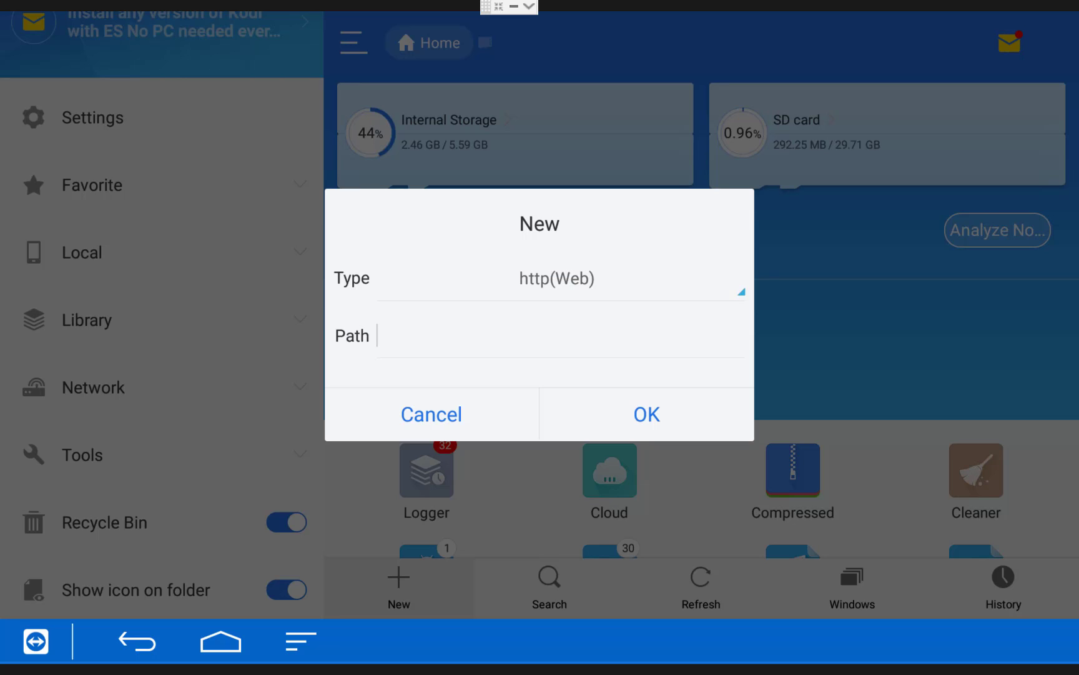
# Enter "https" as the beginning of the new item's path.
pyautogui.press('Return')
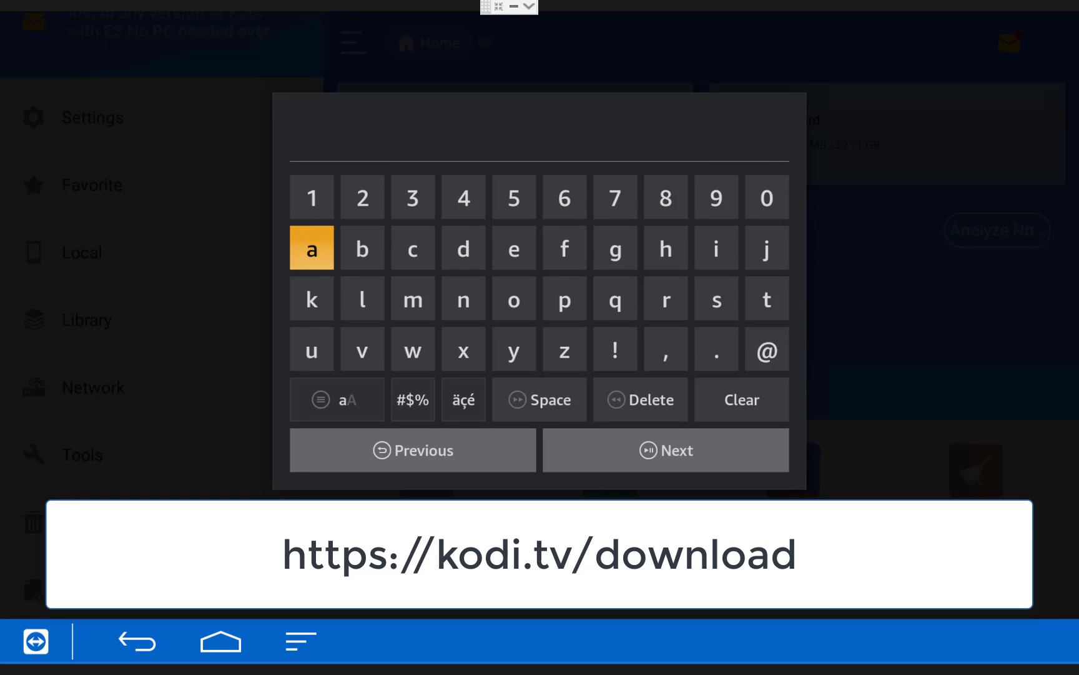
pyautogui.press('Right')
pyautogui.press('Right')
pyautogui.press('Right')
pyautogui.press('Right')
pyautogui.press('Right')
pyautogui.press('Right')
pyautogui.press('Right')
pyautogui.press('Return')
pyautogui.press('Down')
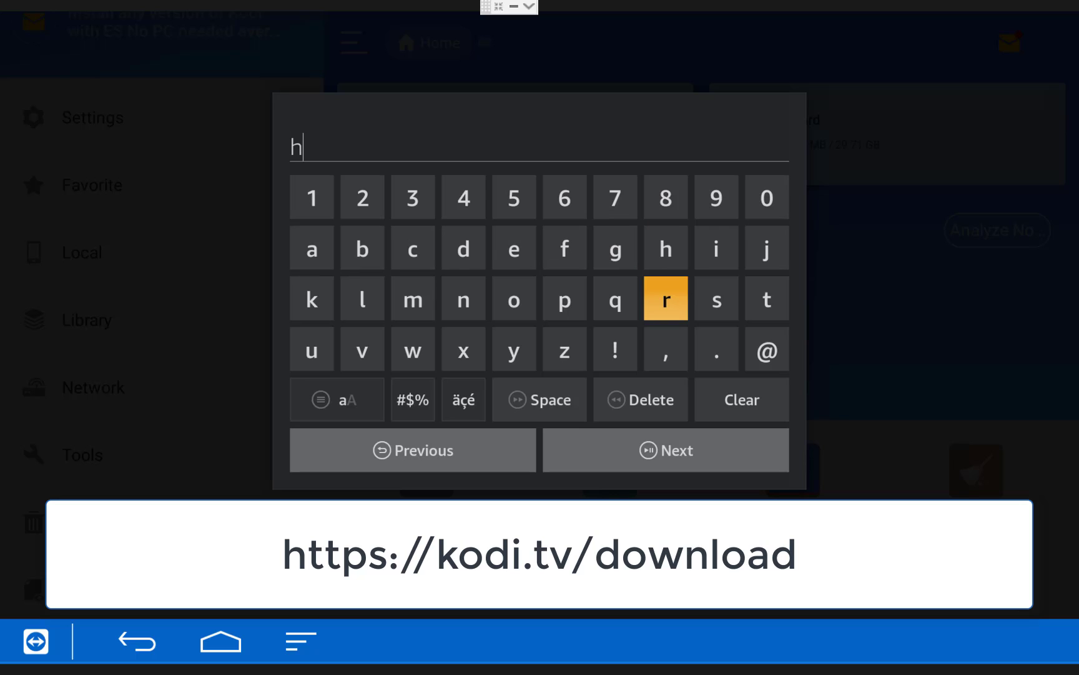
pyautogui.press('Right')
pyautogui.press('Right')
pyautogui.press('Return')
pyautogui.press('Return')
pyautogui.press('Left')
pyautogui.press('Left')
pyautogui.press('Left')
pyautogui.press('Left')
pyautogui.press('Left')
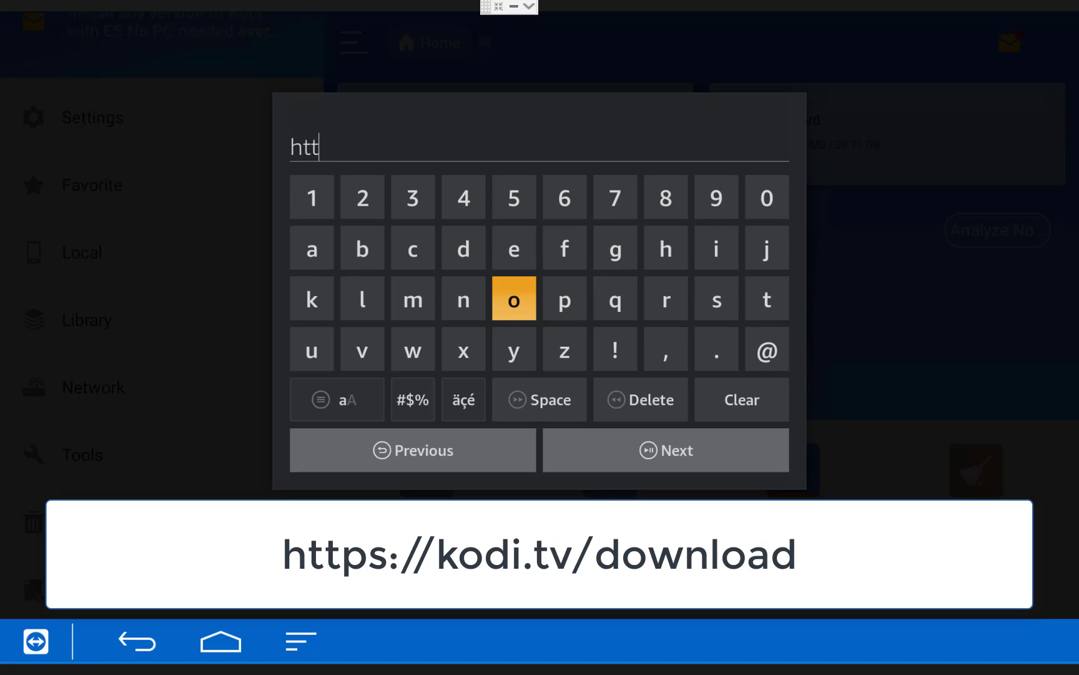
pyautogui.press('Right')
pyautogui.press('Return')
pyautogui.press('Right')
pyautogui.press('Right')
pyautogui.press('Right')
pyautogui.press('Return')
pyautogui.press('Left')
pyautogui.press('Left')
pyautogui.press('Left')
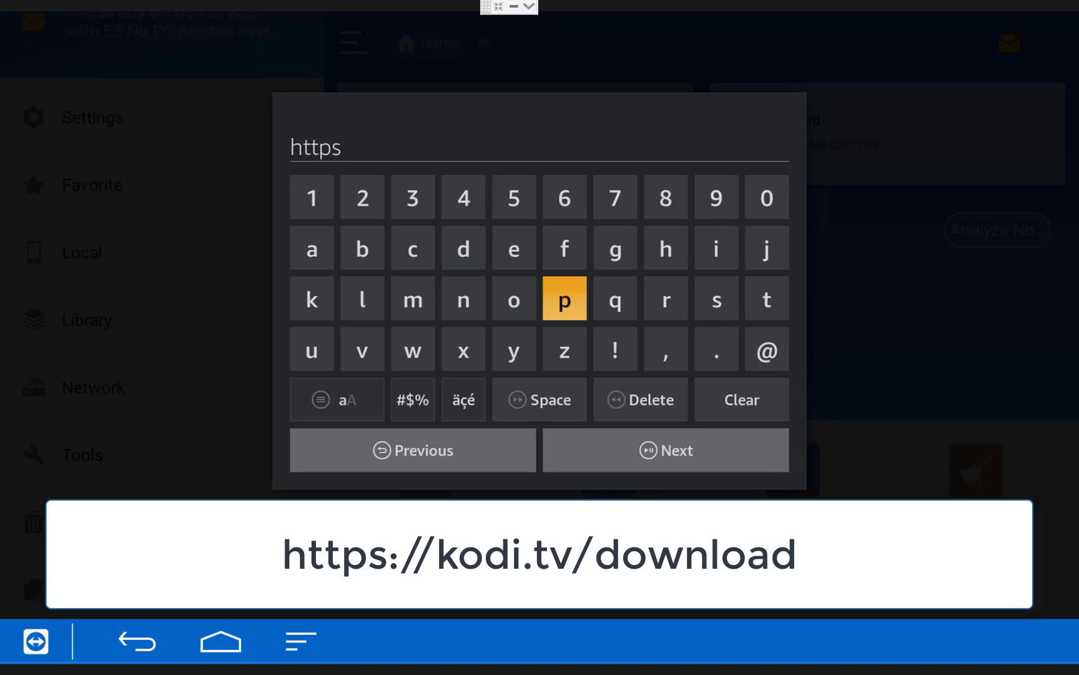
# Add a colon after "https" in the new item's path.
pyautogui.press('Left')
pyautogui.press('Left')
pyautogui.press('Left')
pyautogui.press('Down')
pyautogui.press('Down')
pyautogui.press('Return')
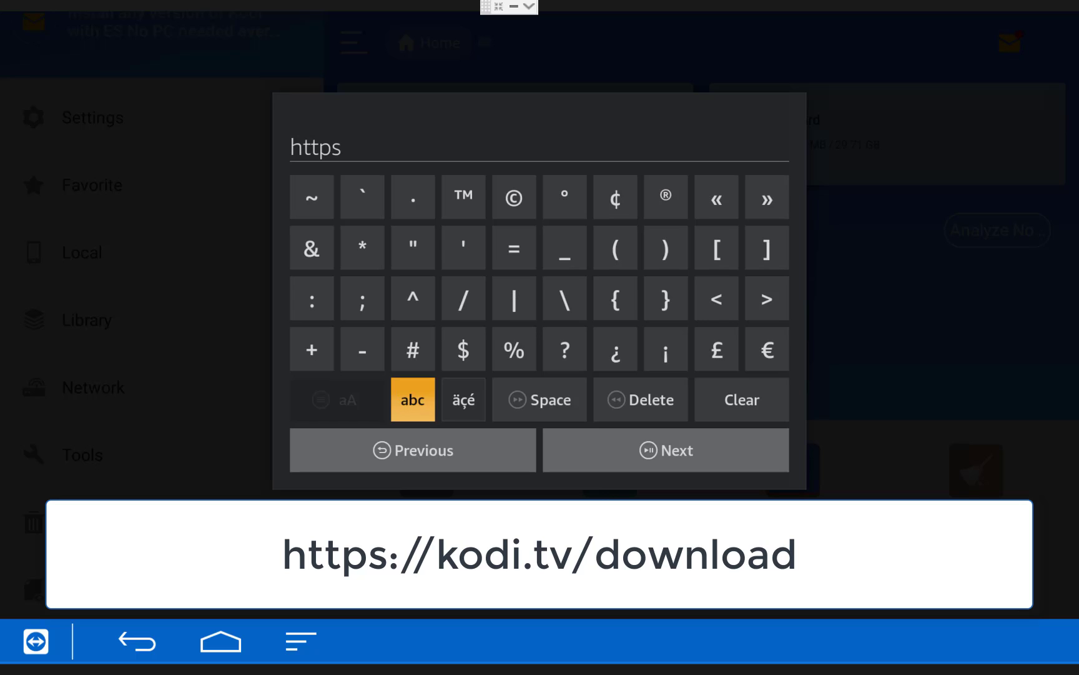
pyautogui.press('Up')
pyautogui.press('Up')
pyautogui.press('Left')
pyautogui.press('Left')
pyautogui.press('Return')
# Add two slashes after the colon in the path and return to the letter layout.
pyautogui.press('Right')
pyautogui.press('Right')
pyautogui.press('Right')
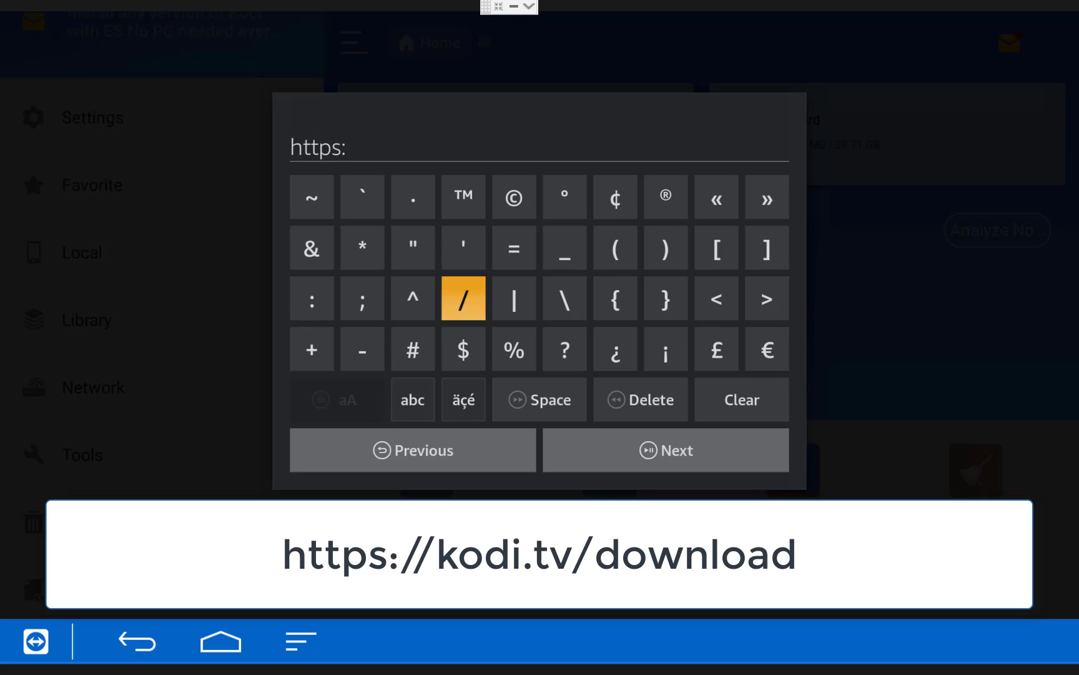
pyautogui.press('Return')
pyautogui.press('Return')
pyautogui.press('Down')
pyautogui.press('Down')
pyautogui.press('Left')
pyautogui.press('Return')
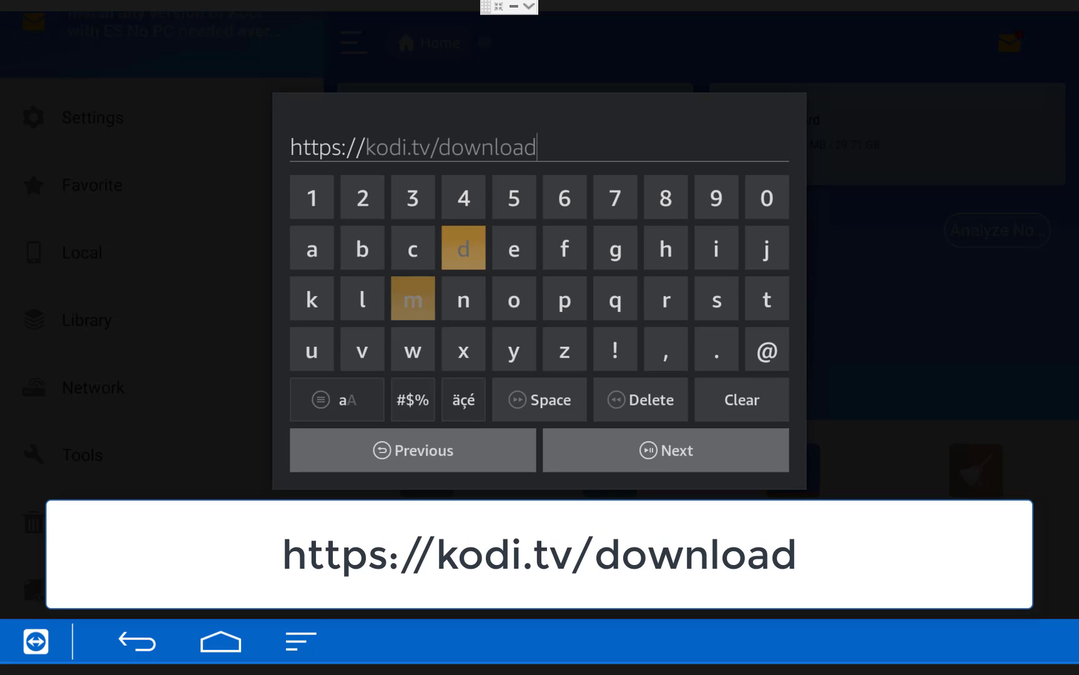
pyautogui.press('Down')
pyautogui.press('Down')
pyautogui.press('Down')
pyautogui.press('Down')
pyautogui.press('Right')
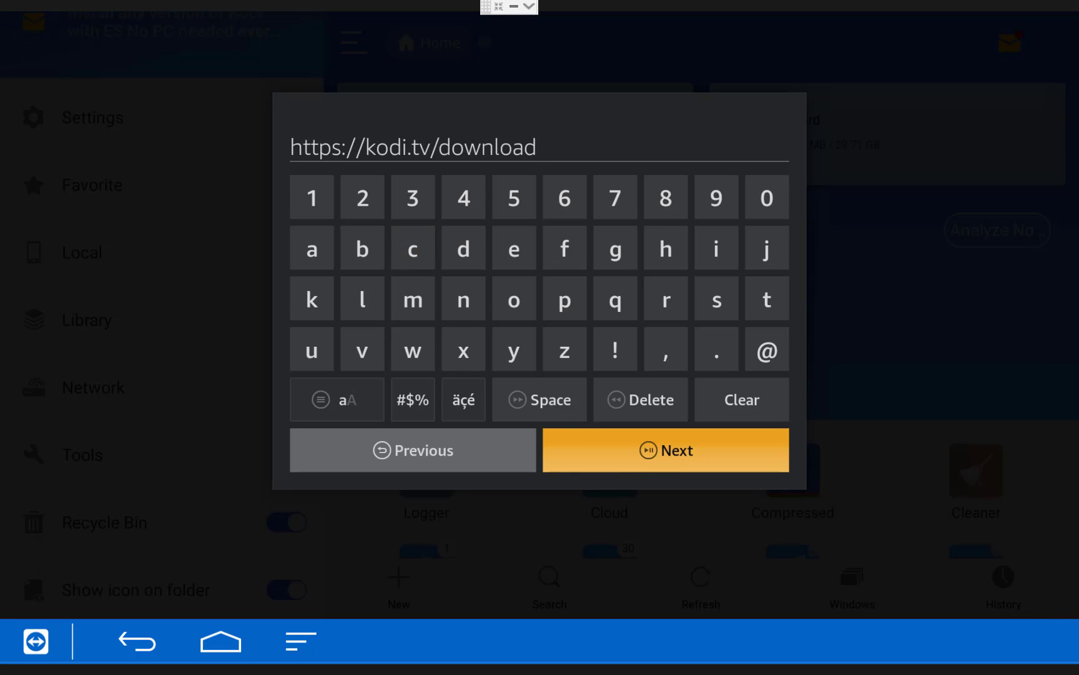
pyautogui.press('Return')
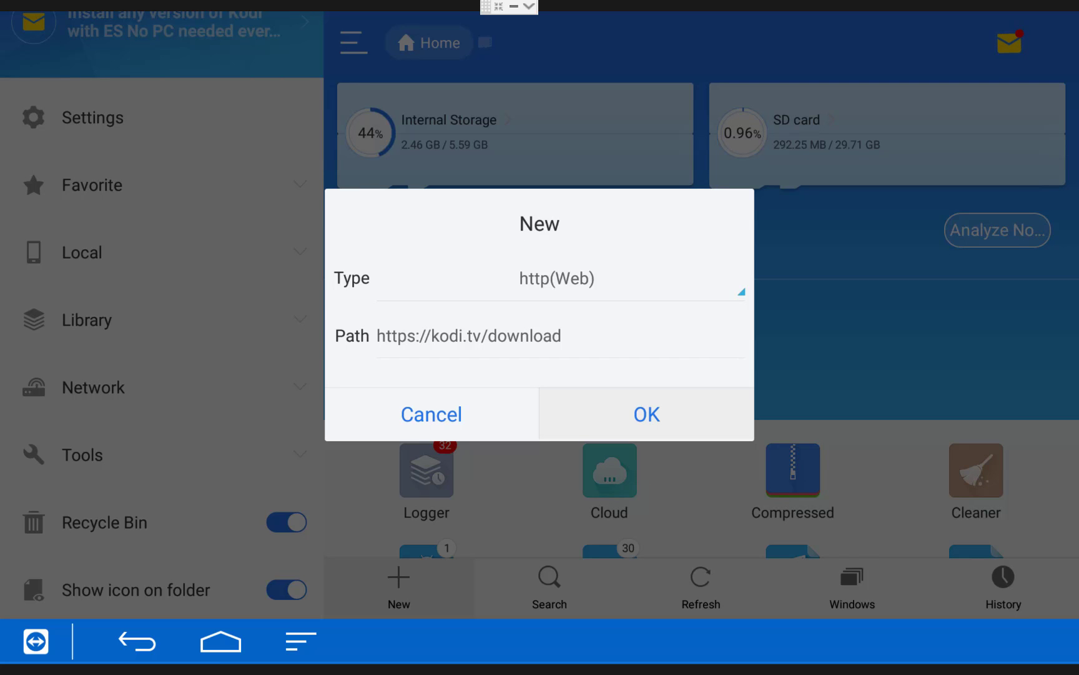
pyautogui.press('Return')
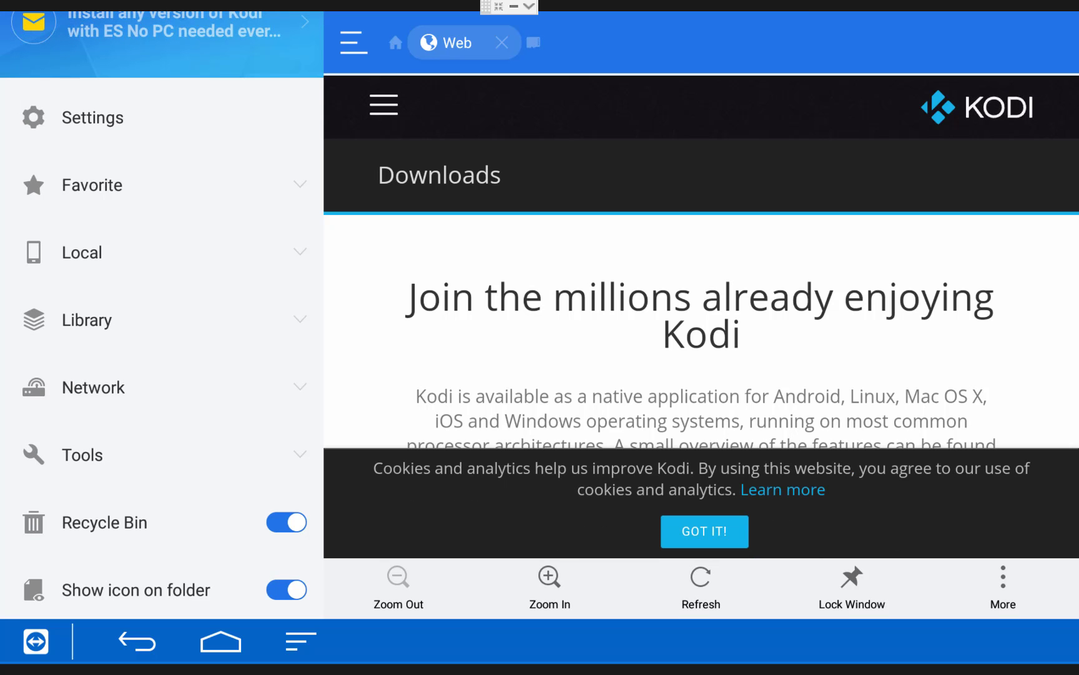
# Follow the link to the old builds in the Older Releases section of the Kodi download page.
pyautogui.press('Down')
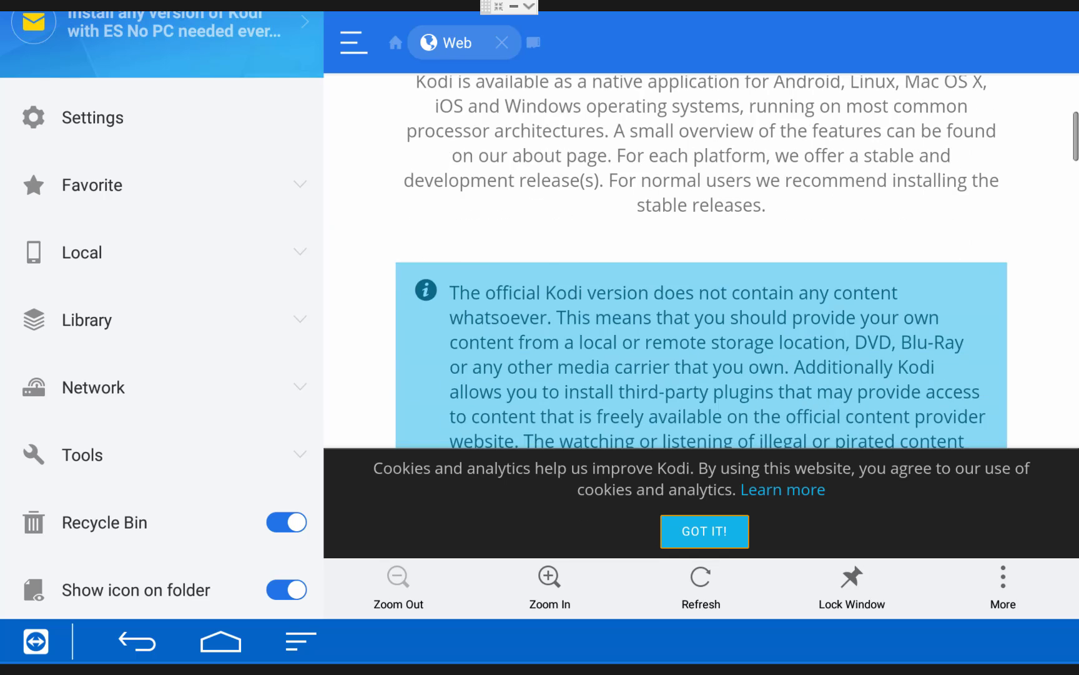
pyautogui.press('Down')
pyautogui.press('Down')
pyautogui.press('Down')
pyautogui.press('Down')
pyautogui.press('Down')
pyautogui.press('Down')
pyautogui.press('Down')
pyautogui.press('Down')
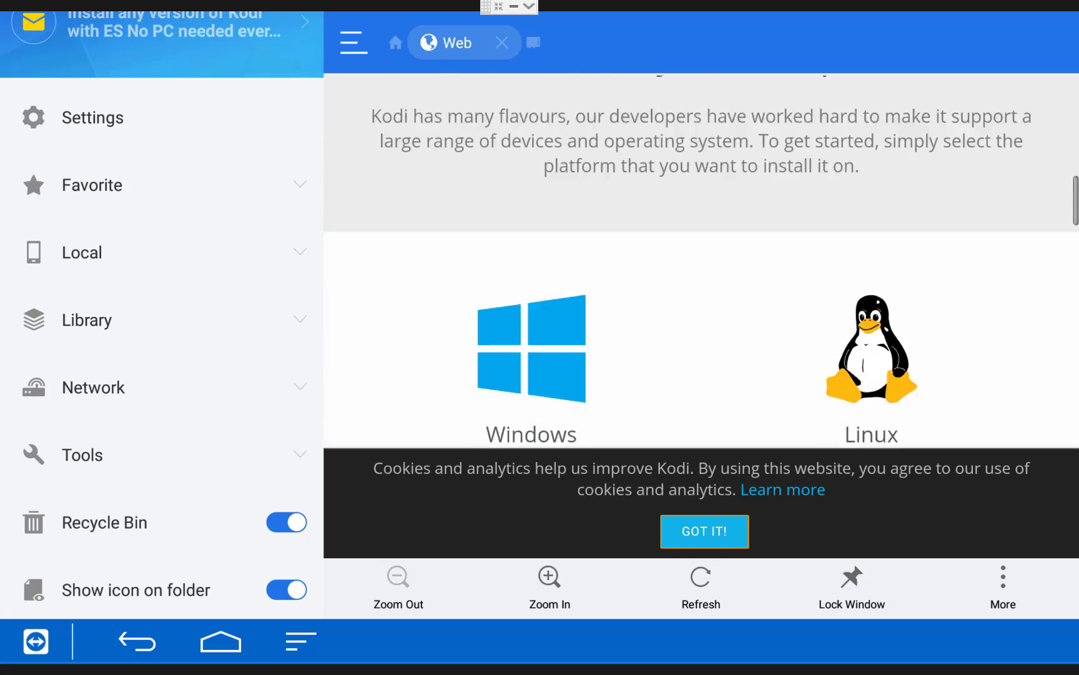
pyautogui.press('Down')
pyautogui.press('Down')
pyautogui.press('Down')
pyautogui.press('Down')
pyautogui.press('Down')
pyautogui.press('Down')
pyautogui.press('Down')
pyautogui.press('Down')
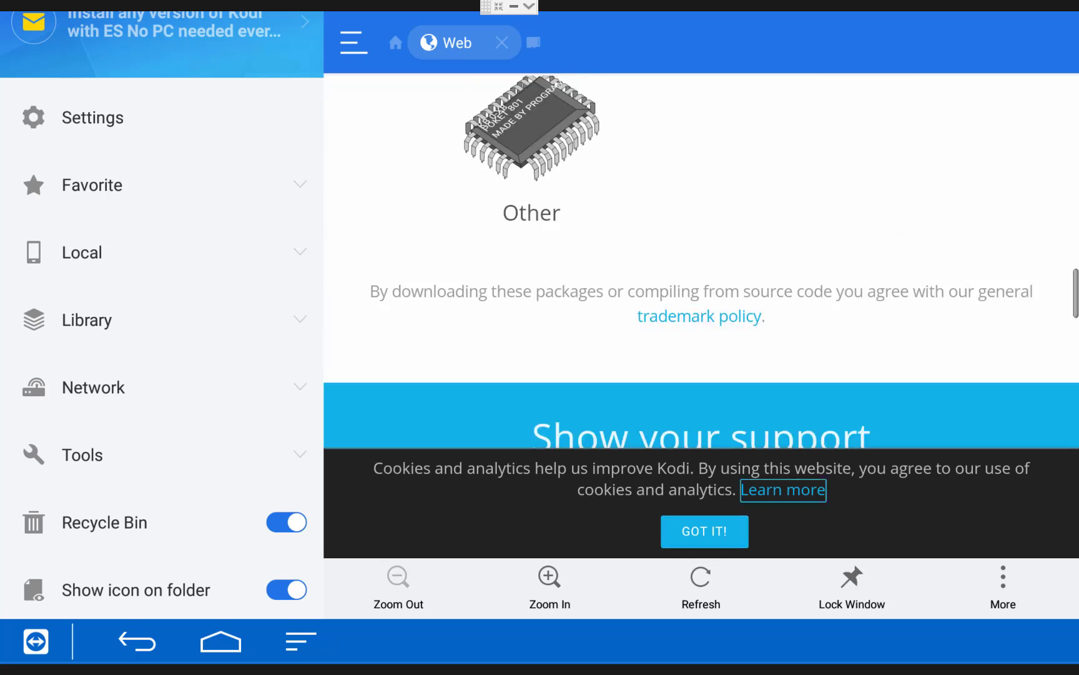
pyautogui.press('Down')
pyautogui.press('Down')
pyautogui.press('Down')
pyautogui.press('Down')
pyautogui.press('Down')
pyautogui.press('Down')
pyautogui.press('Down')
pyautogui.press('Down')
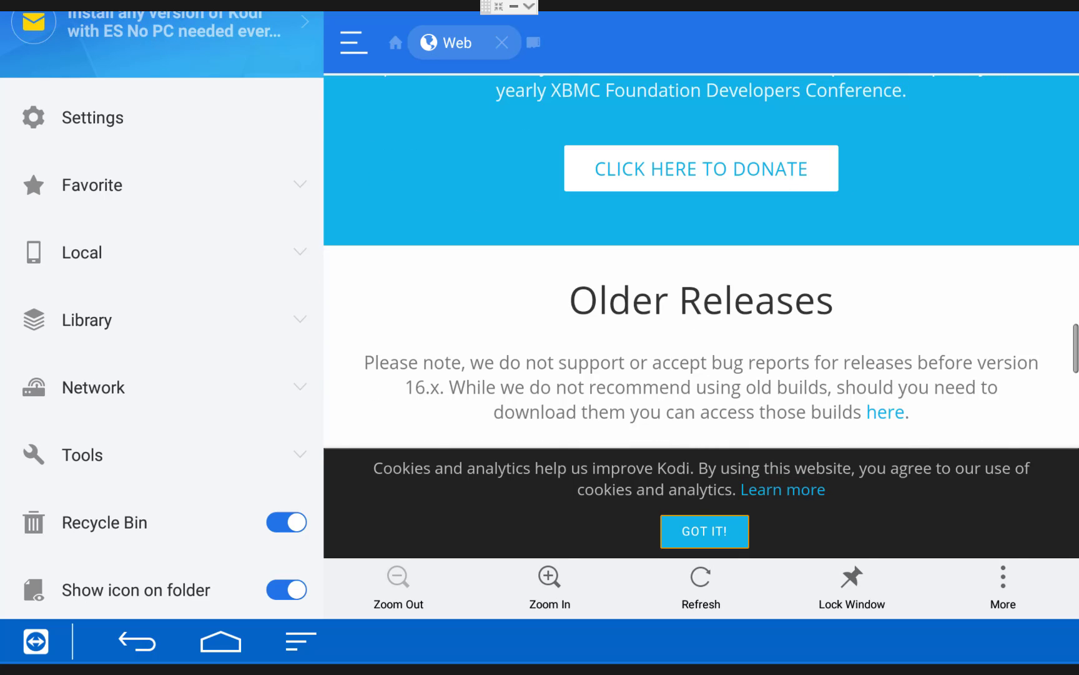
pyautogui.press('Down')
pyautogui.press('Up')
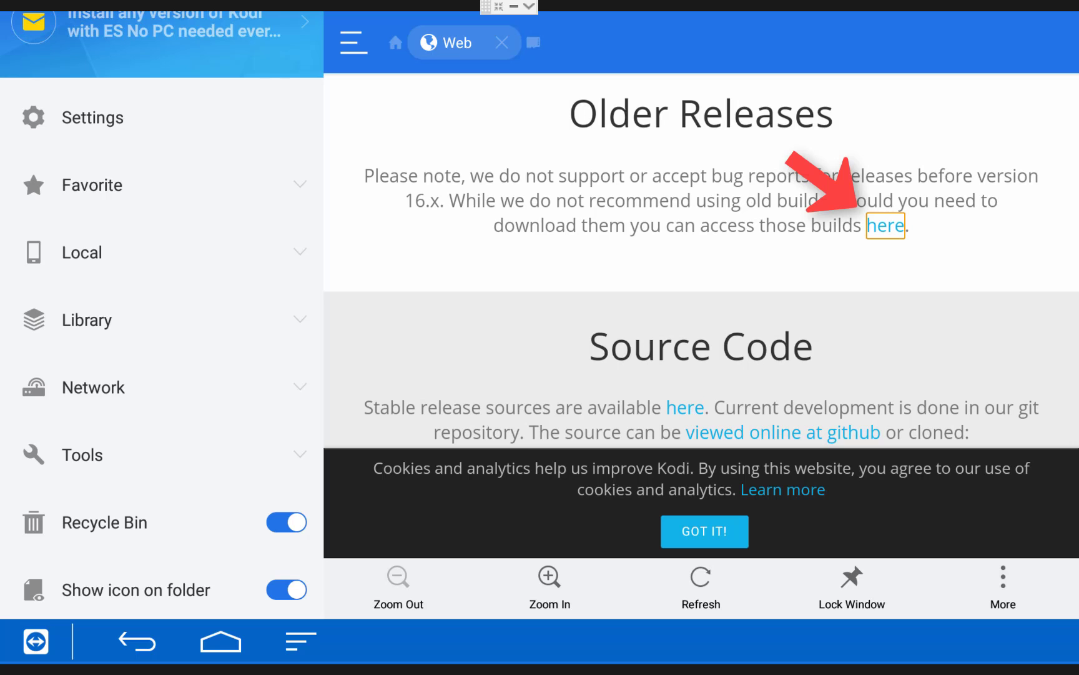
pyautogui.press('Return')
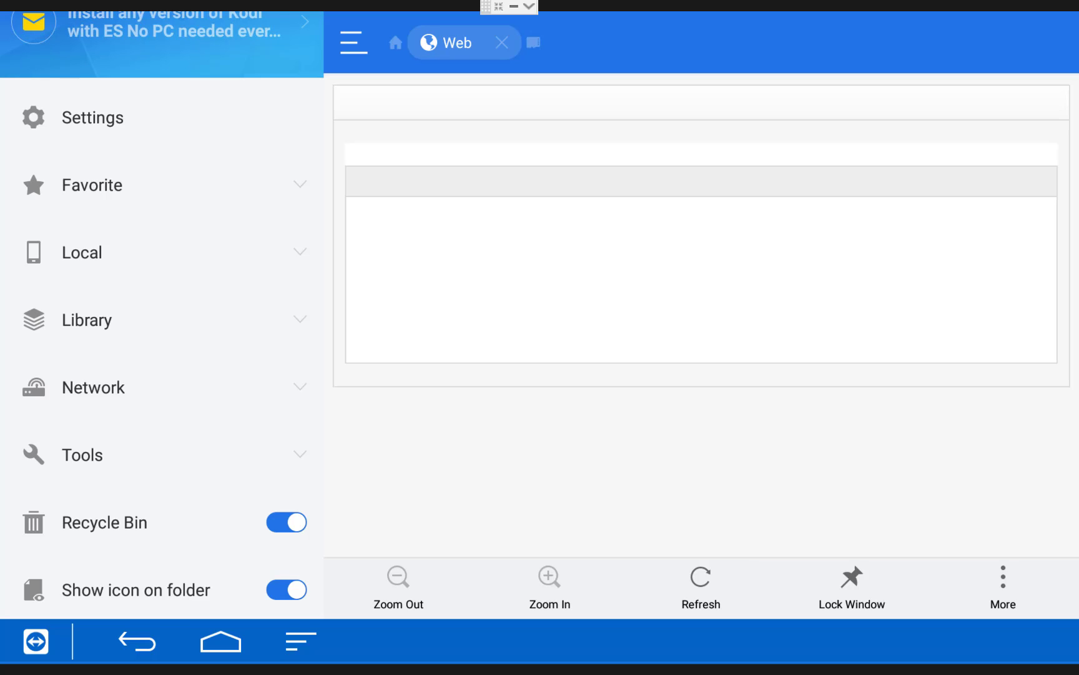
# Open the android/ folder in the releases listing.
pyautogui.press('Down')
pyautogui.press('Down')
pyautogui.press('Down')
pyautogui.press('Down')
pyautogui.press('Down')
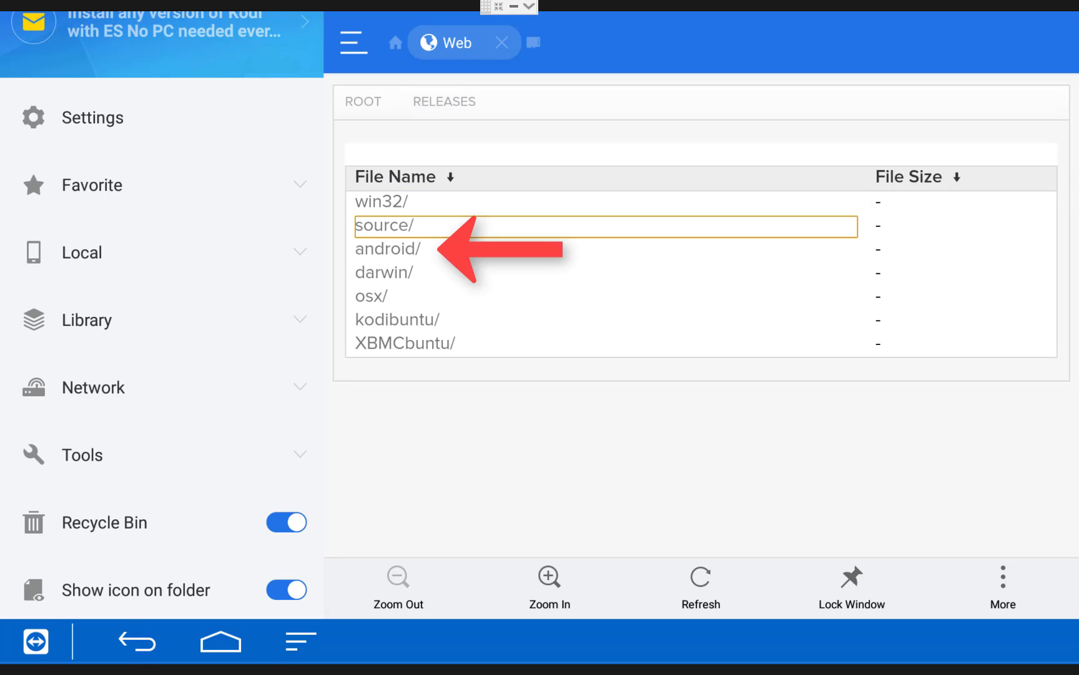
pyautogui.press('Return')
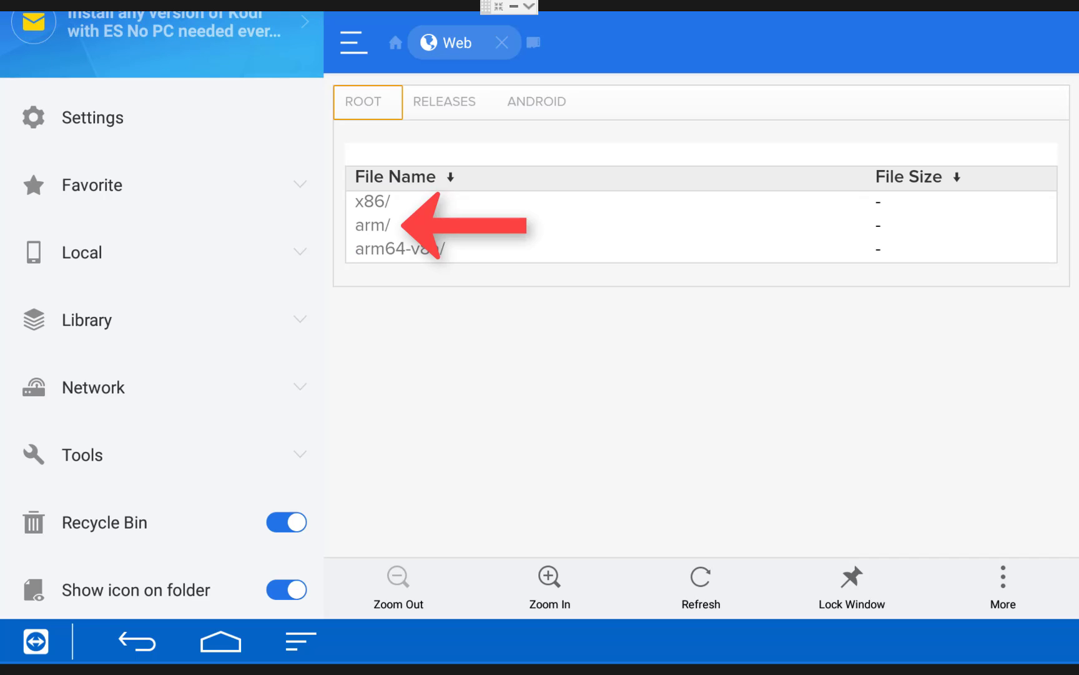
# Open the arm/ folder within the Android releases.
pyautogui.press('Down')
pyautogui.press('Down')
pyautogui.press('Down')
pyautogui.press('Return')
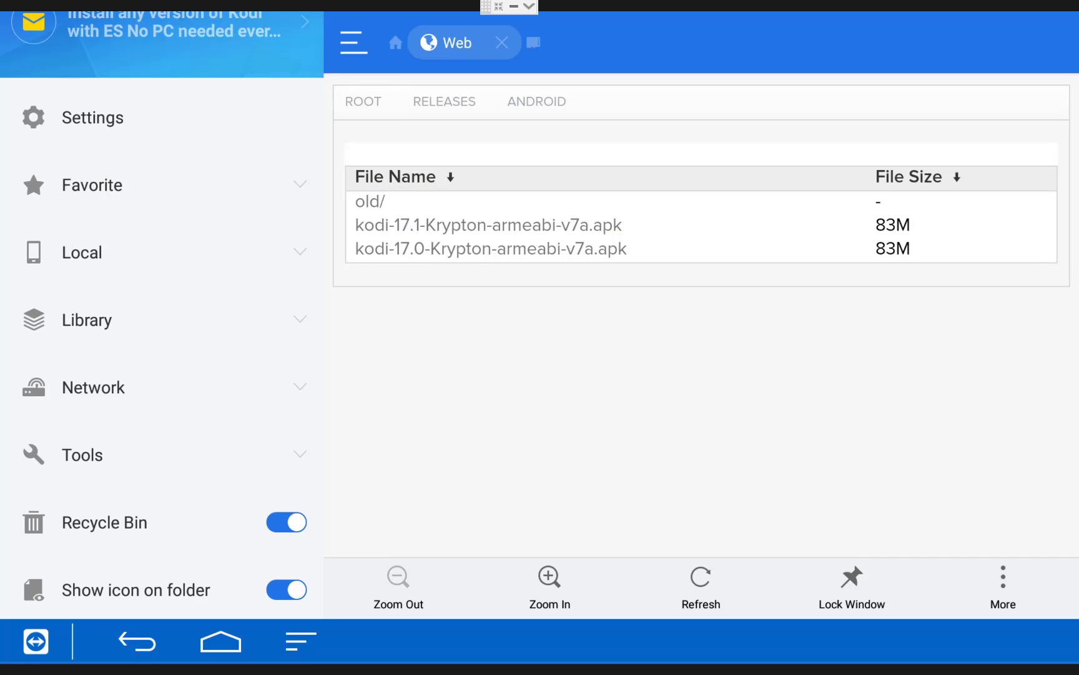
# Select the file kodi-17.1-Krypton-armeabi-v7a.apk in the ARM release listing.
pyautogui.press('Down')
pyautogui.press('Down')
pyautogui.press('Down')
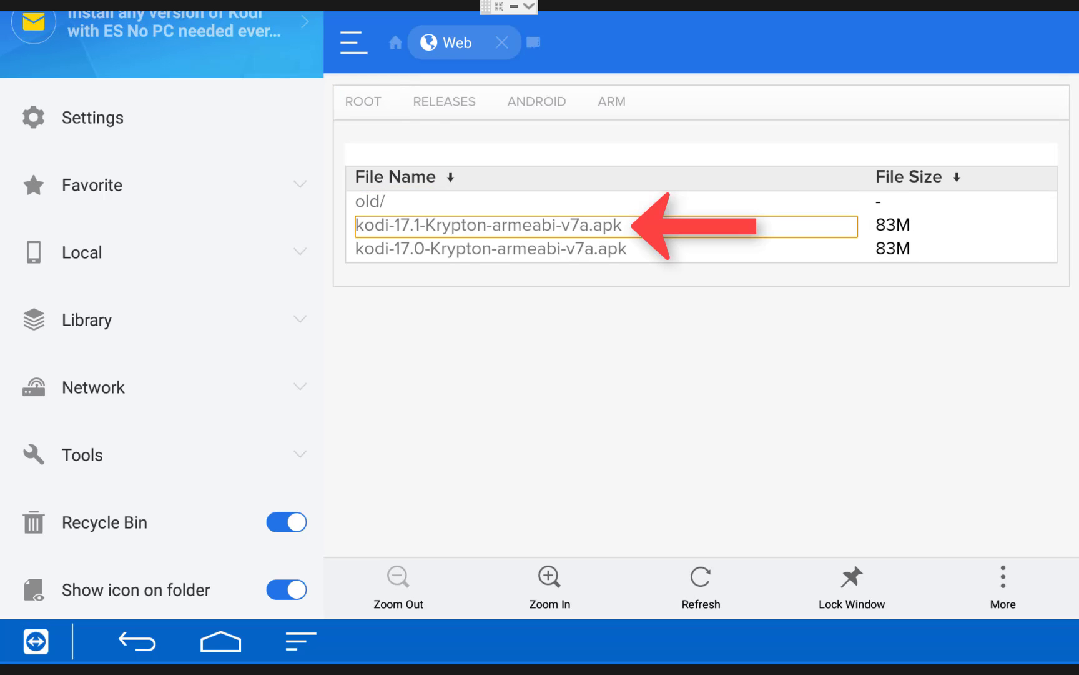
pyautogui.press('Down')
pyautogui.press('Up')
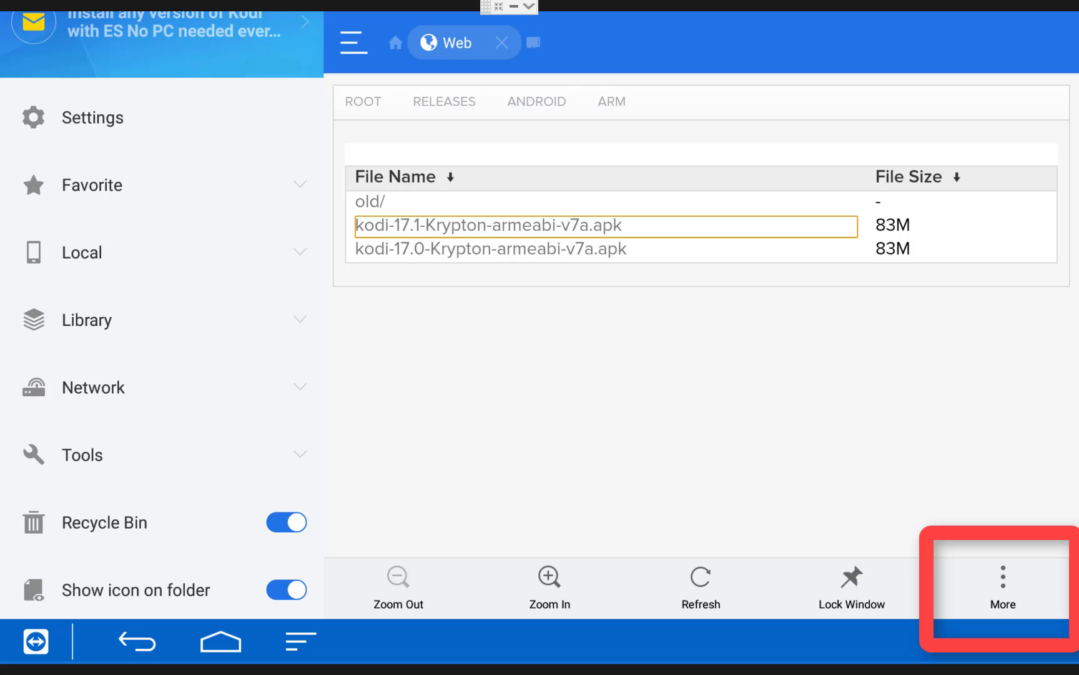
# Send the selected Kodi 17.1 APK to be opened in a browser to bring up the app choice.
pyautogui.press('Left')
pyautogui.press('Down')
pyautogui.press('Down')
pyautogui.press('Down')
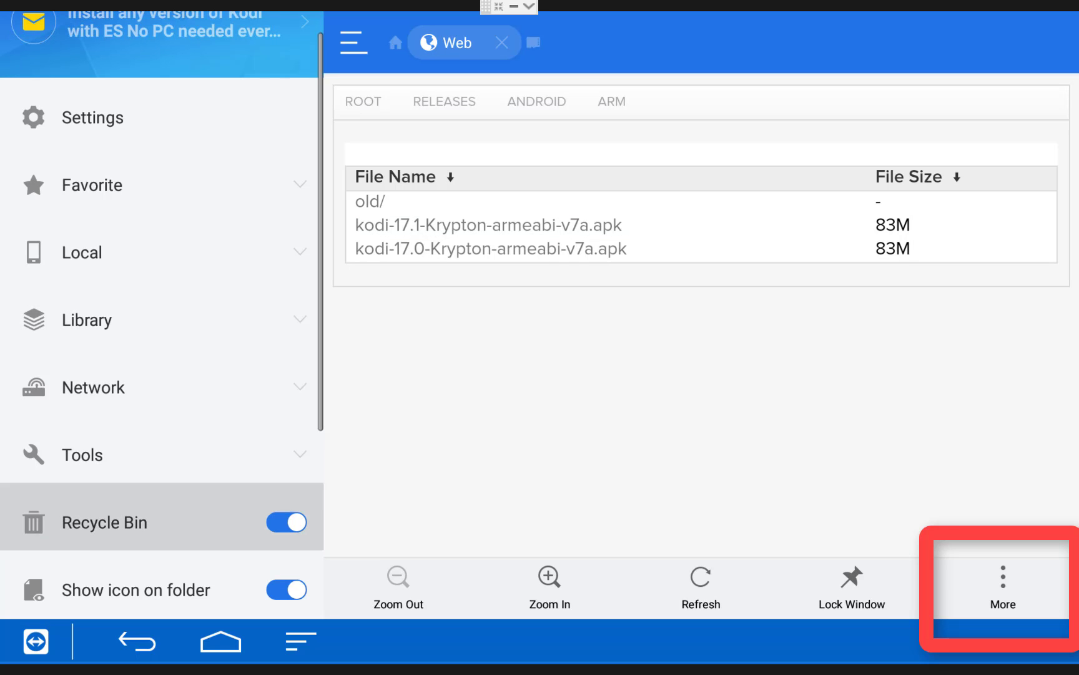
pyautogui.press('Right')
pyautogui.press('Right')
pyautogui.press('Right')
pyautogui.press('Right')
pyautogui.press('Right')
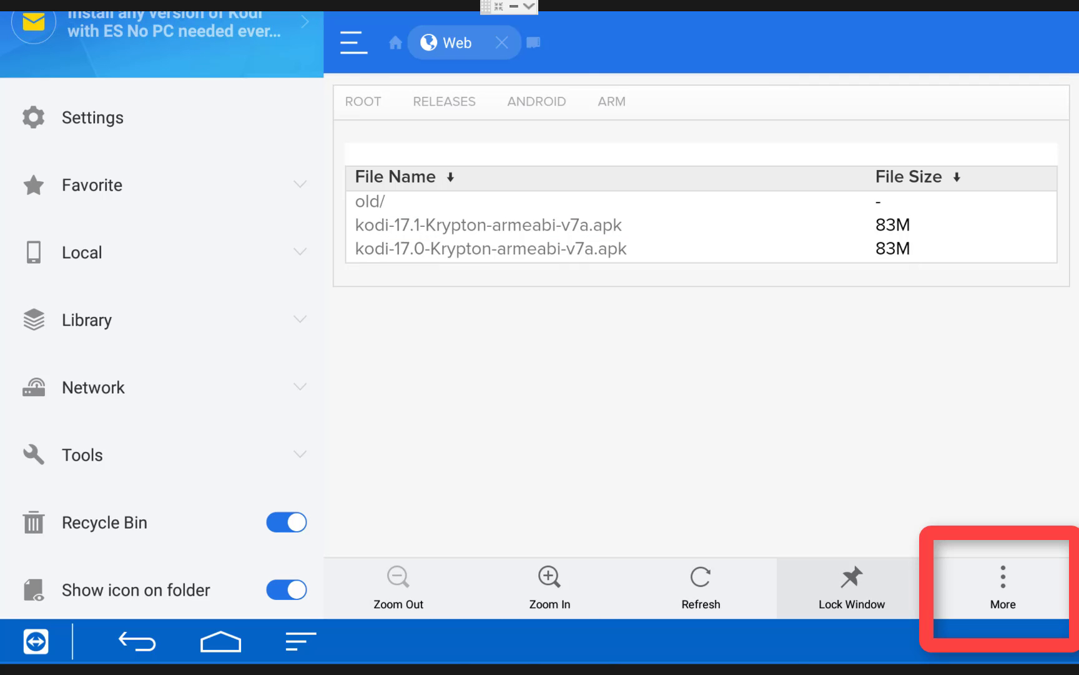
pyautogui.press('Return')
pyautogui.press('Down')
pyautogui.press('Down')
pyautogui.press('Down')
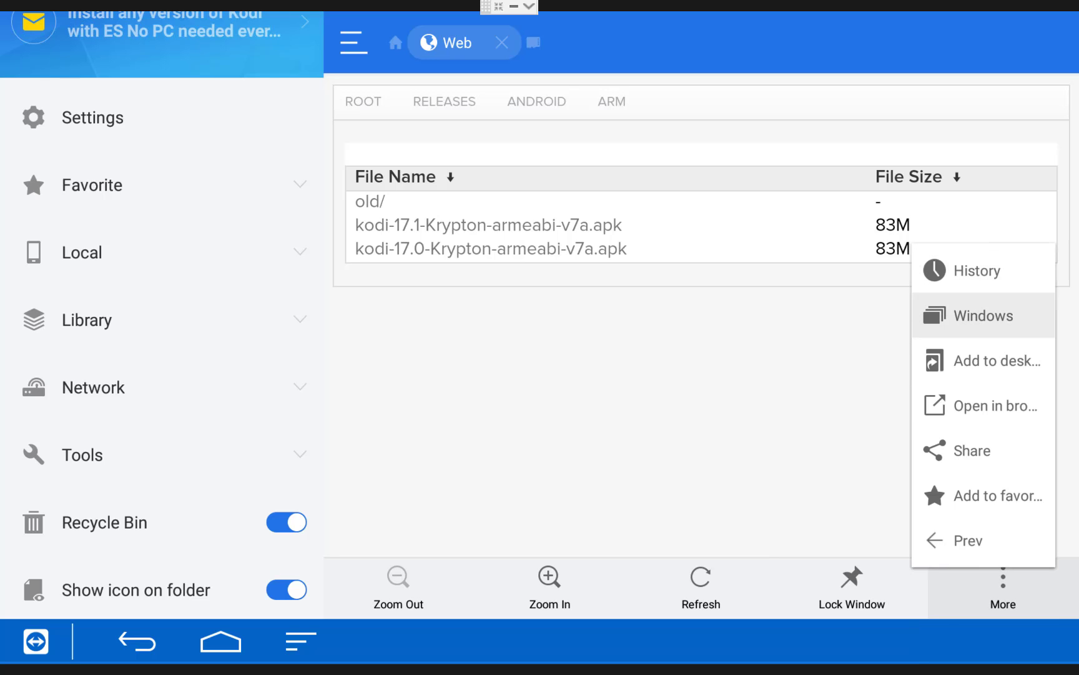
pyautogui.press('Return')
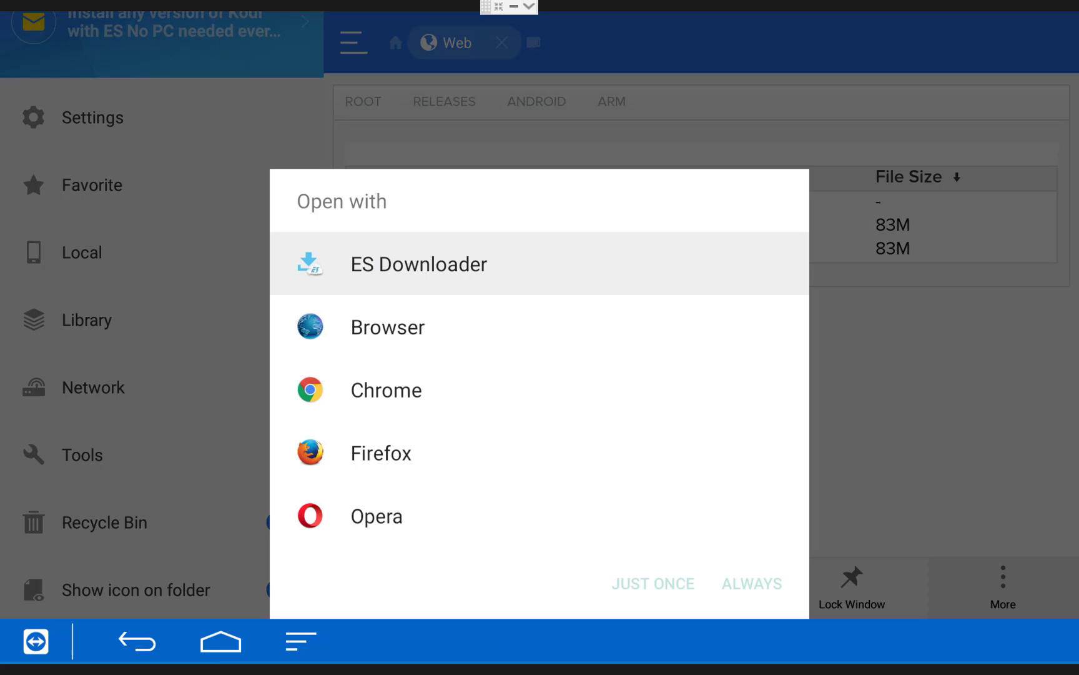
# Choose ES Downloader for just this once and start downloading kodi-17.1-Krypton-armeabi-v7a.apk.
pyautogui.press('Return')
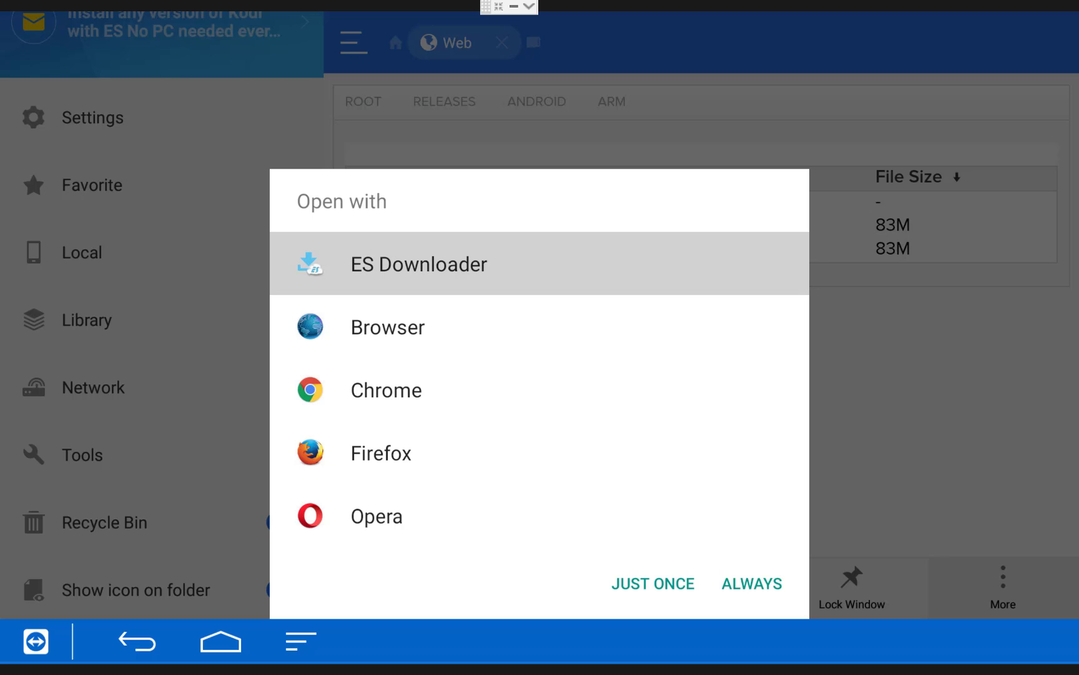
pyautogui.press('Down')
pyautogui.press('Down')
pyautogui.press('Down')
pyautogui.press('Down')
pyautogui.press('Down')
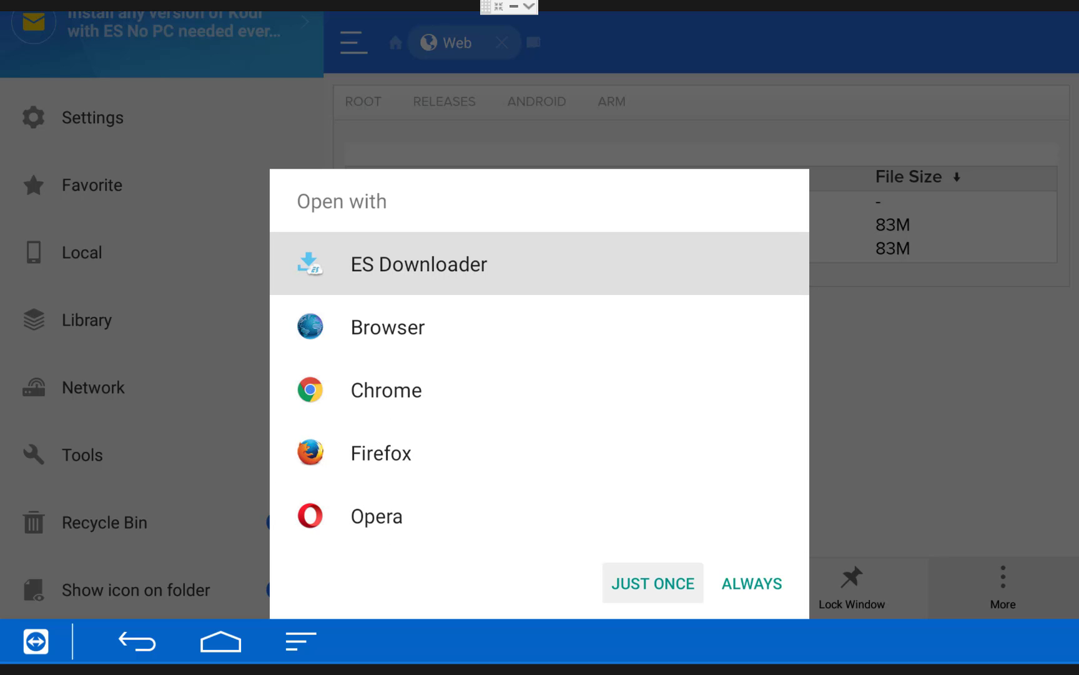
pyautogui.press('Return')
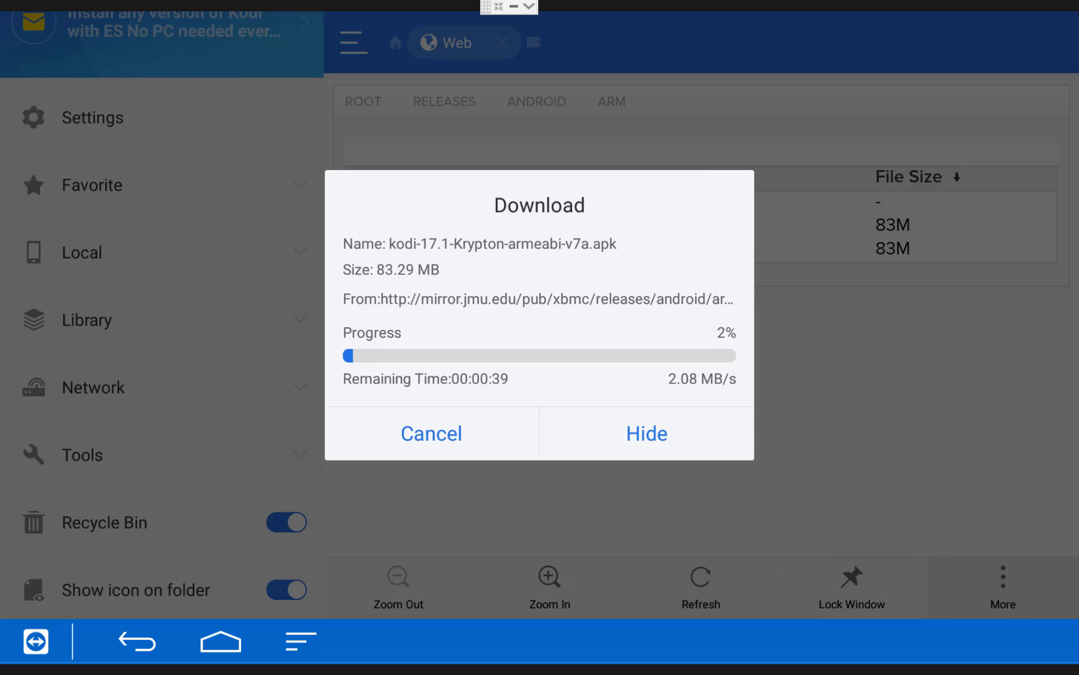
# Return to the file manager's home view and start another new item of type http(Web).
pyautogui.press('Escape')
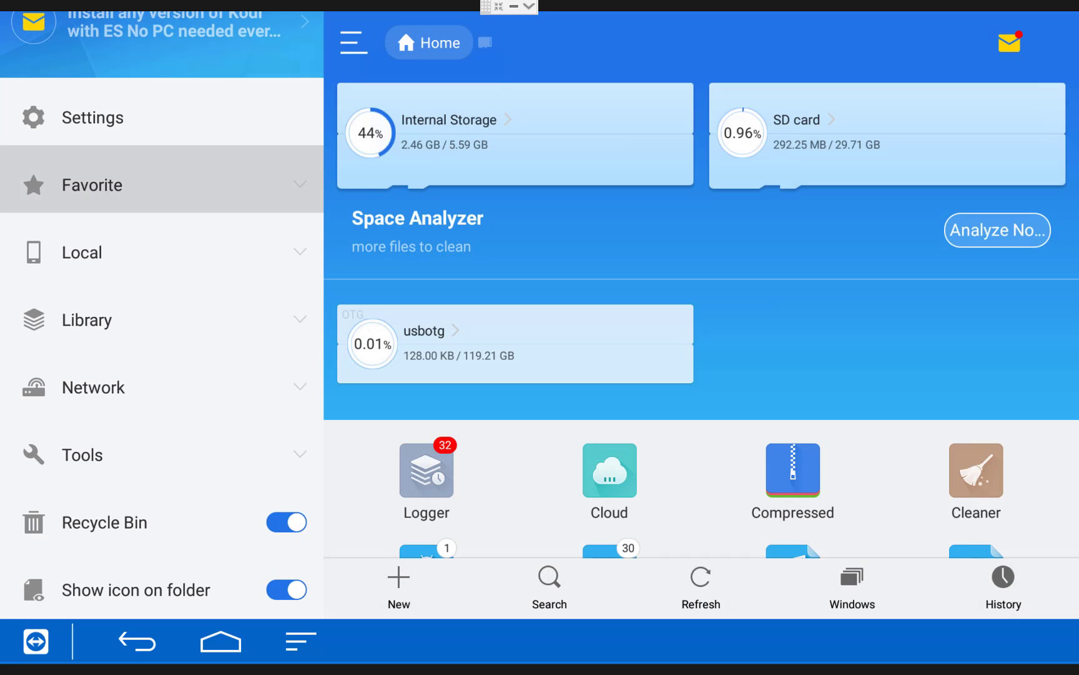
pyautogui.press('Down')
pyautogui.press('Down')
pyautogui.press('Down')
pyautogui.press('Down')
pyautogui.press('Down')
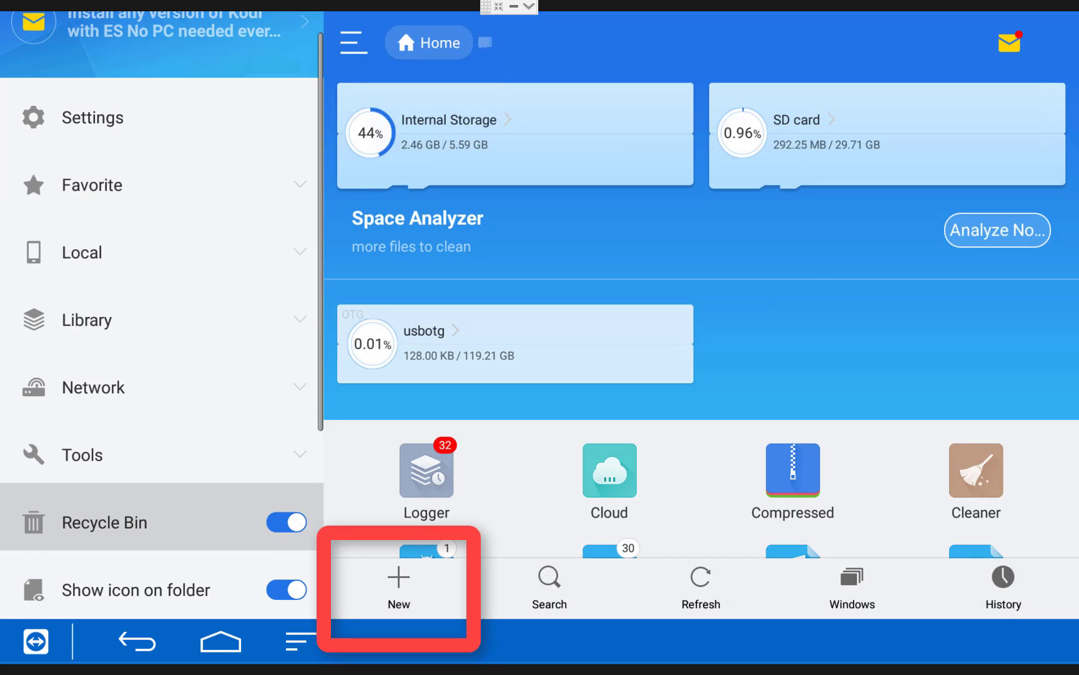
pyautogui.press('Down')
pyautogui.press('Right')
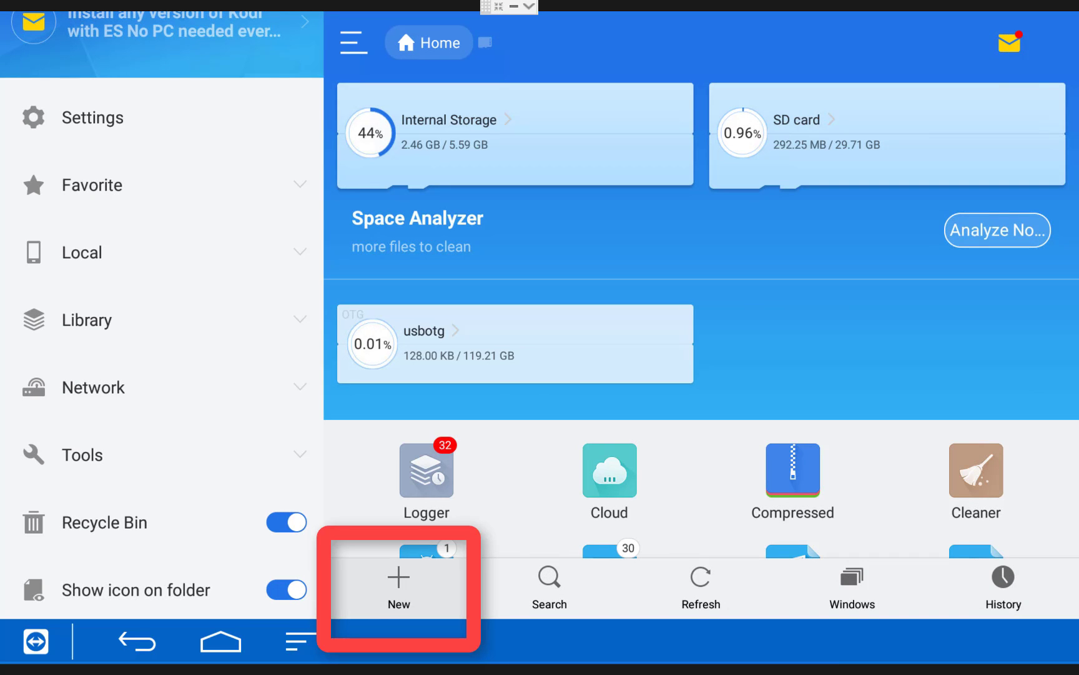
pyautogui.press('Return')
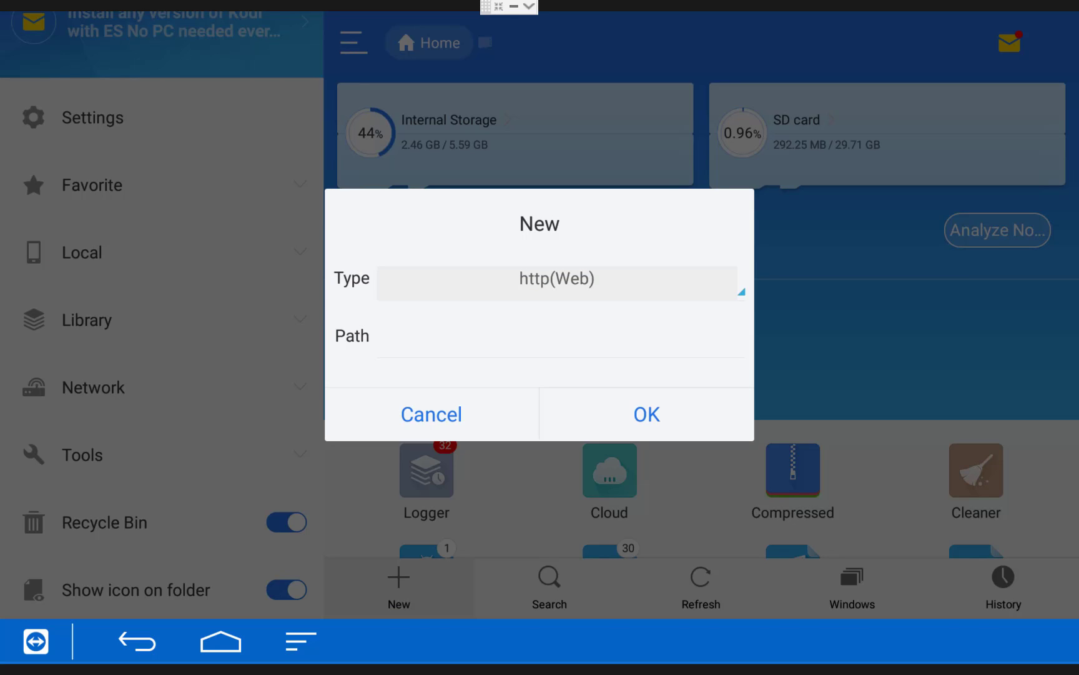
# Enter "https" as the beginning of this second web item's path.
pyautogui.click(378, 336)
pyautogui.press('Return')
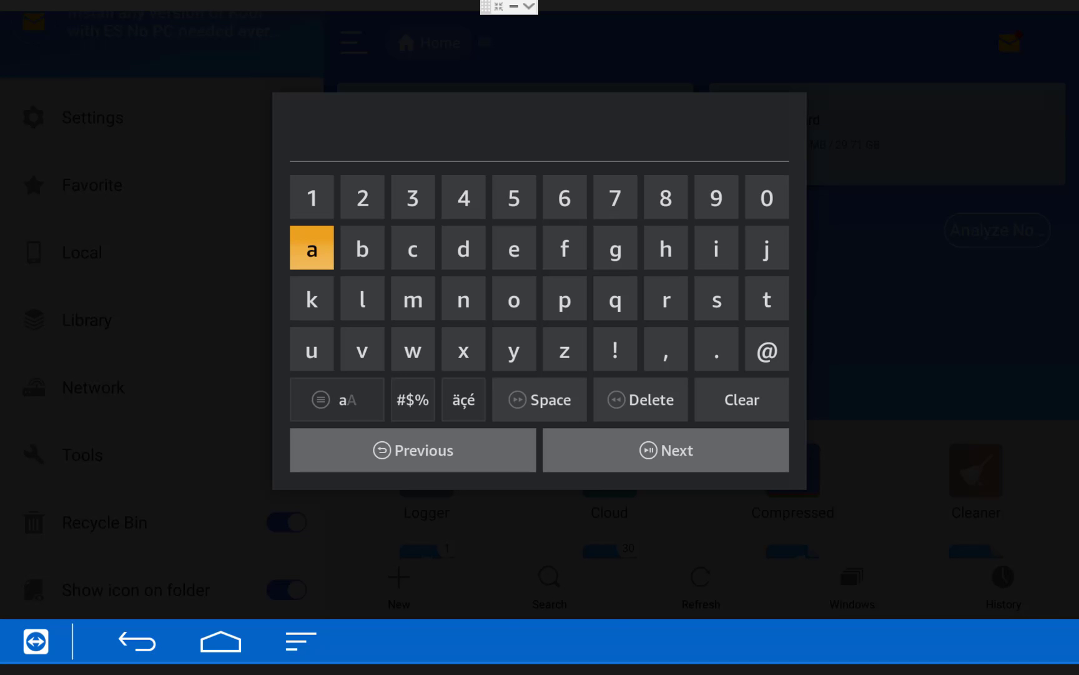
pyautogui.press('Right')
pyautogui.press('Right')
pyautogui.press('Right')
pyautogui.press('Right')
pyautogui.press('Right')
pyautogui.press('Right')
pyautogui.press('Right')
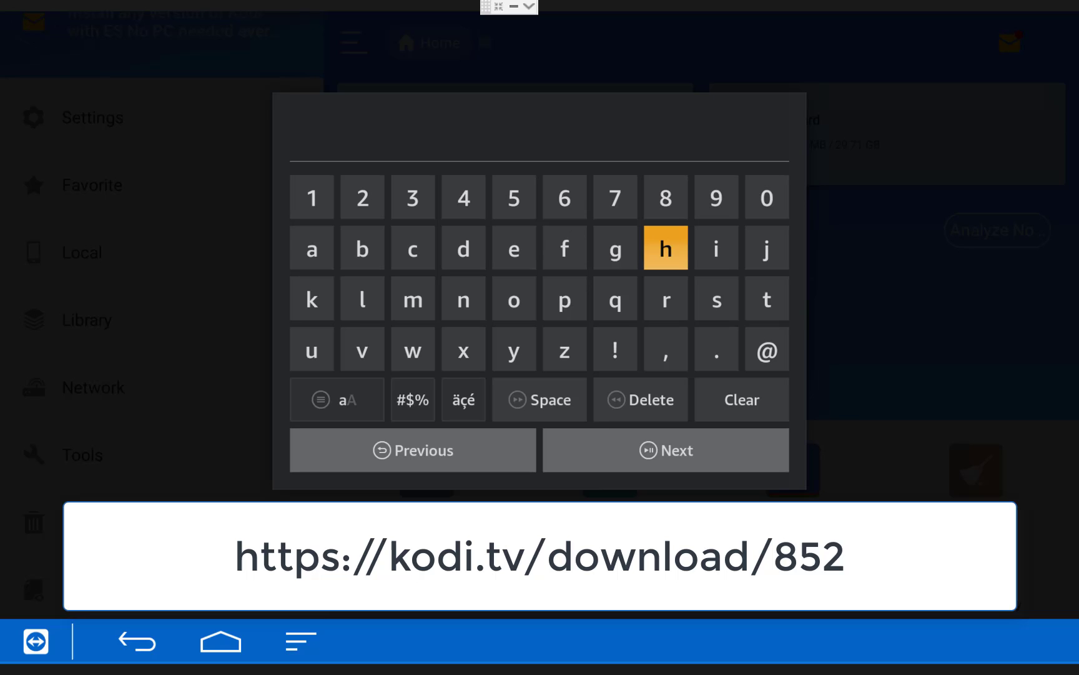
pyautogui.press('Return')
pyautogui.press('Down')
pyautogui.press('Right')
pyautogui.press('Right')
pyautogui.press('Return')
pyautogui.press('Return')
pyautogui.press('Left')
pyautogui.press('Left')
pyautogui.press('Left')
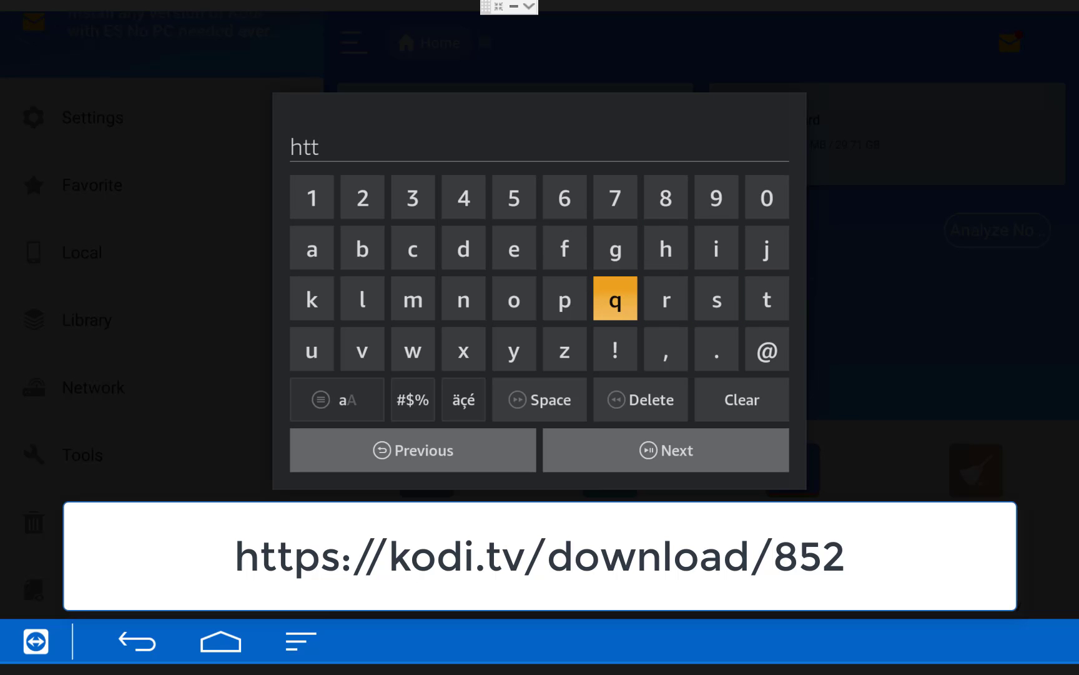
pyautogui.press('Left')
pyautogui.press('Return')
pyautogui.press('Right')
pyautogui.press('Right')
pyautogui.press('Right')
pyautogui.press('Return')
pyautogui.press('Left')
pyautogui.press('Left')
pyautogui.press('Left')
pyautogui.press('Left')
pyautogui.press('Left')
pyautogui.press('Left')
pyautogui.press('Down')
pyautogui.press('Return')
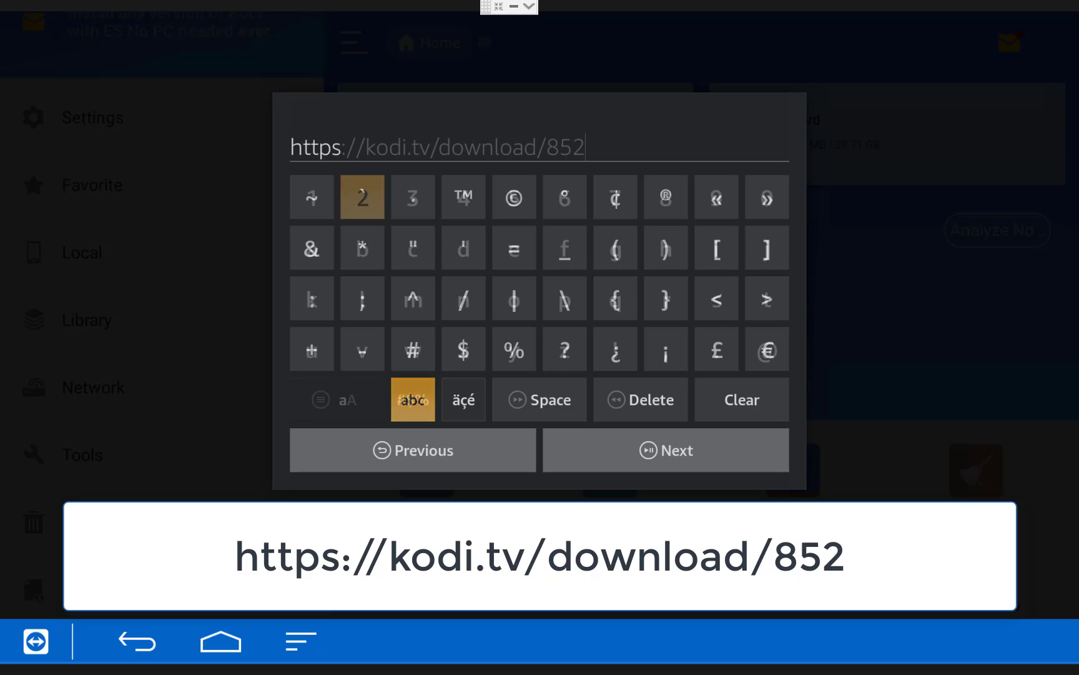
pyautogui.press('Down')
pyautogui.press('Down')
pyautogui.press('Down')
pyautogui.press('Down')
pyautogui.press('Down')
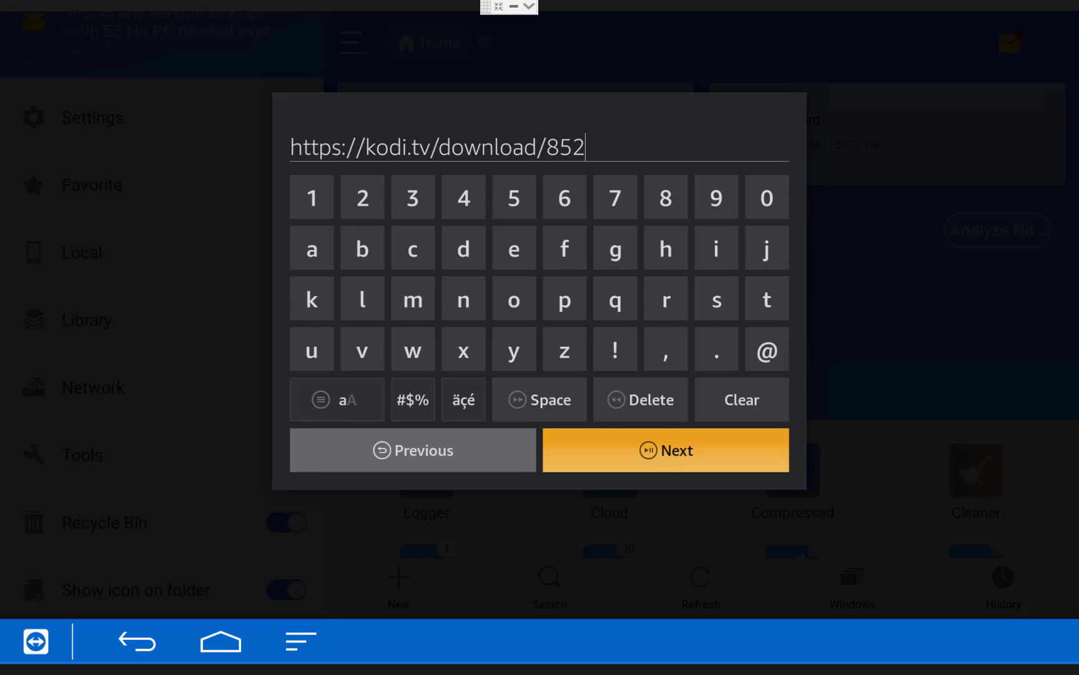
pyautogui.press('Return')
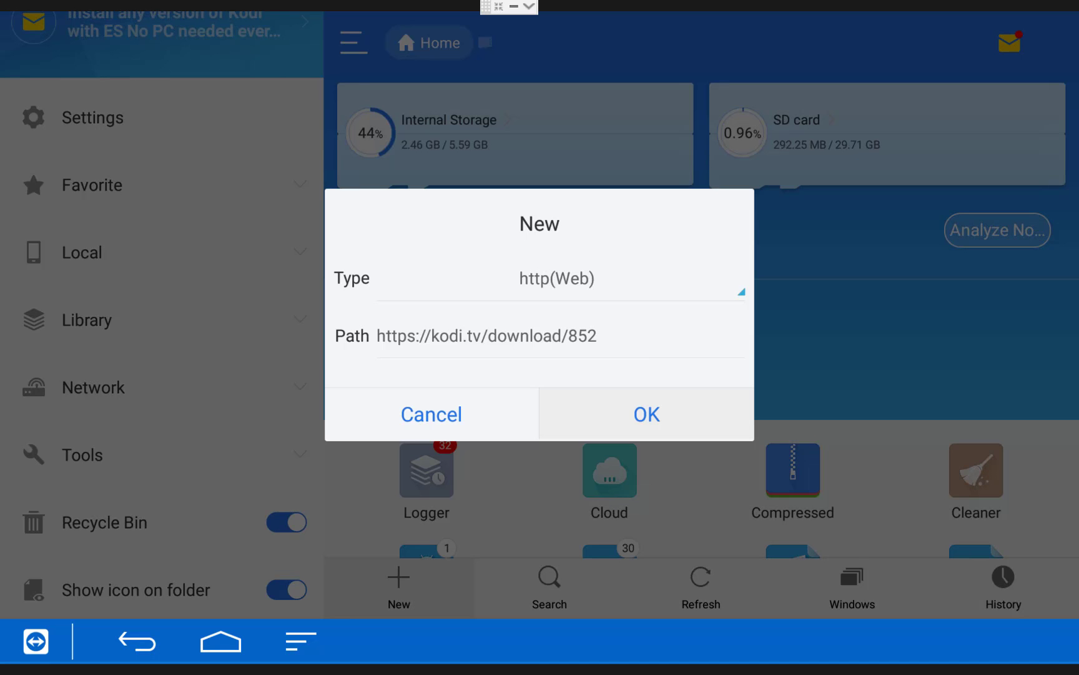
pyautogui.press('Return')
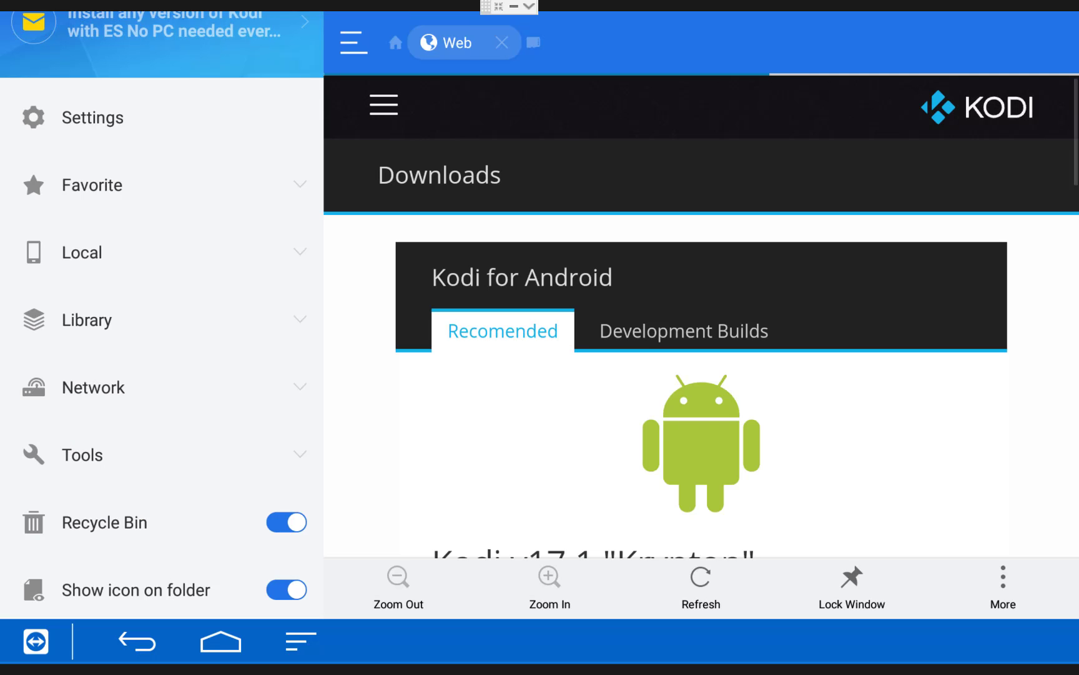
# Choose the ARMV7A (32BIT) release of Kodi v17.1 "Krypton" on the Kodi for Android page.
pyautogui.press('Down')
pyautogui.press('Down')
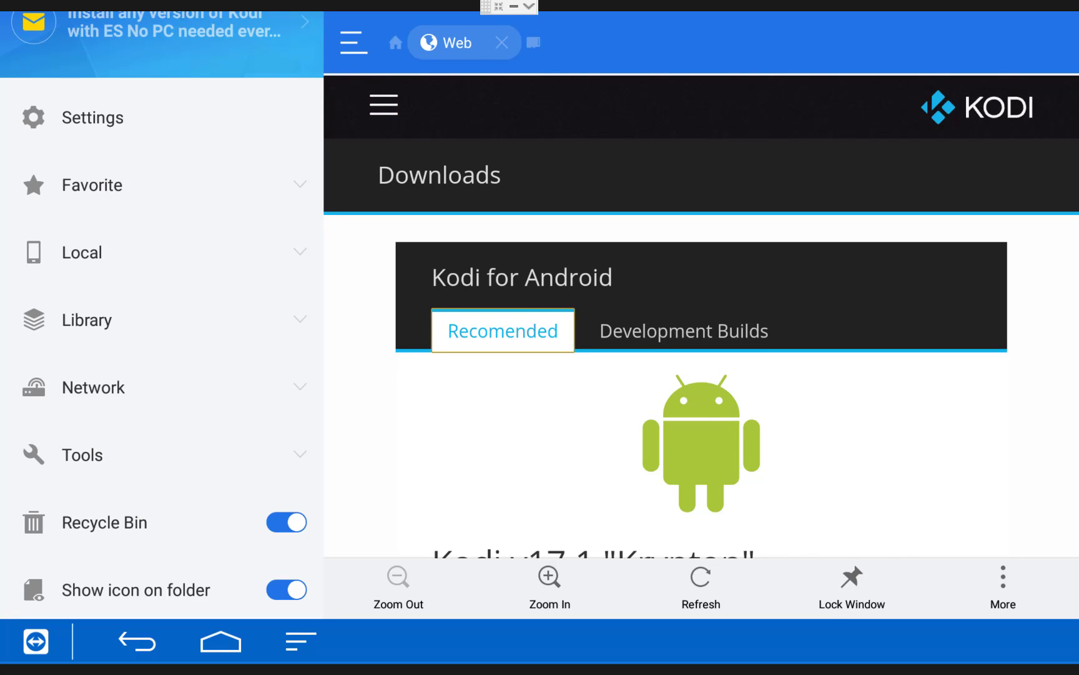
pyautogui.press('Down')
pyautogui.press('Down')
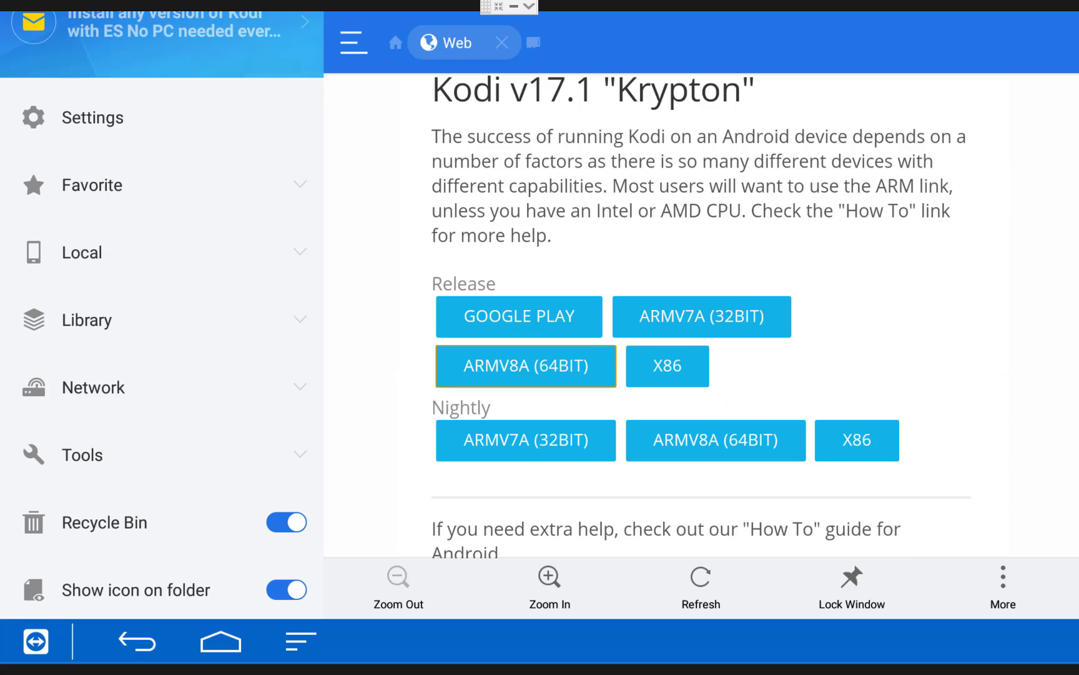
pyautogui.press('Right')
pyautogui.press('Up')
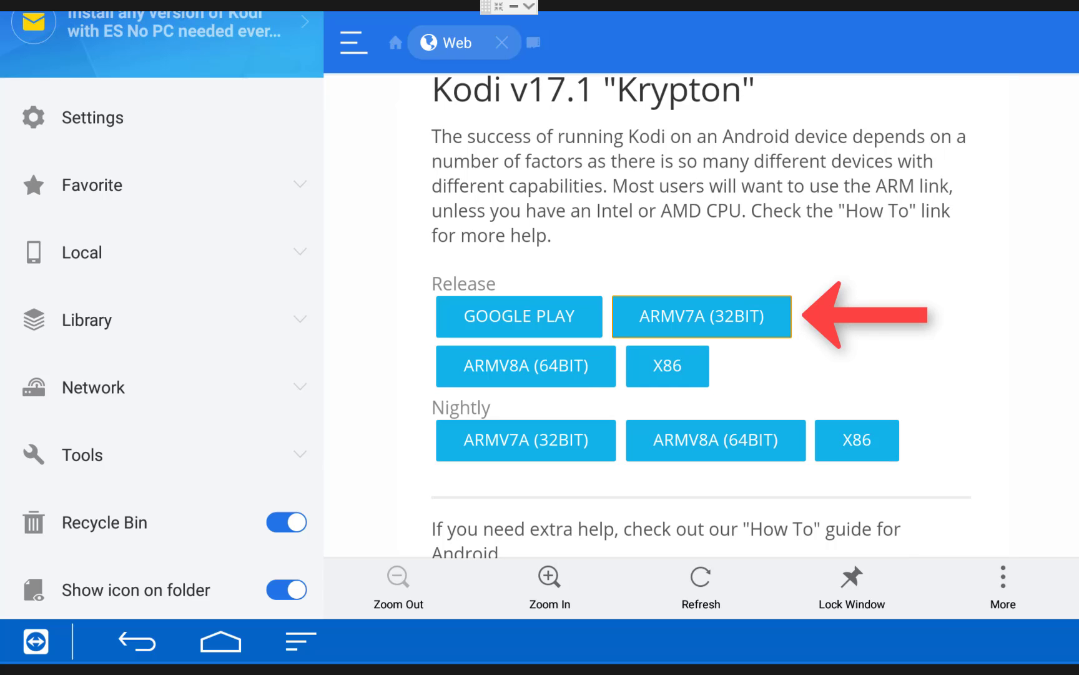
pyautogui.press('Return')
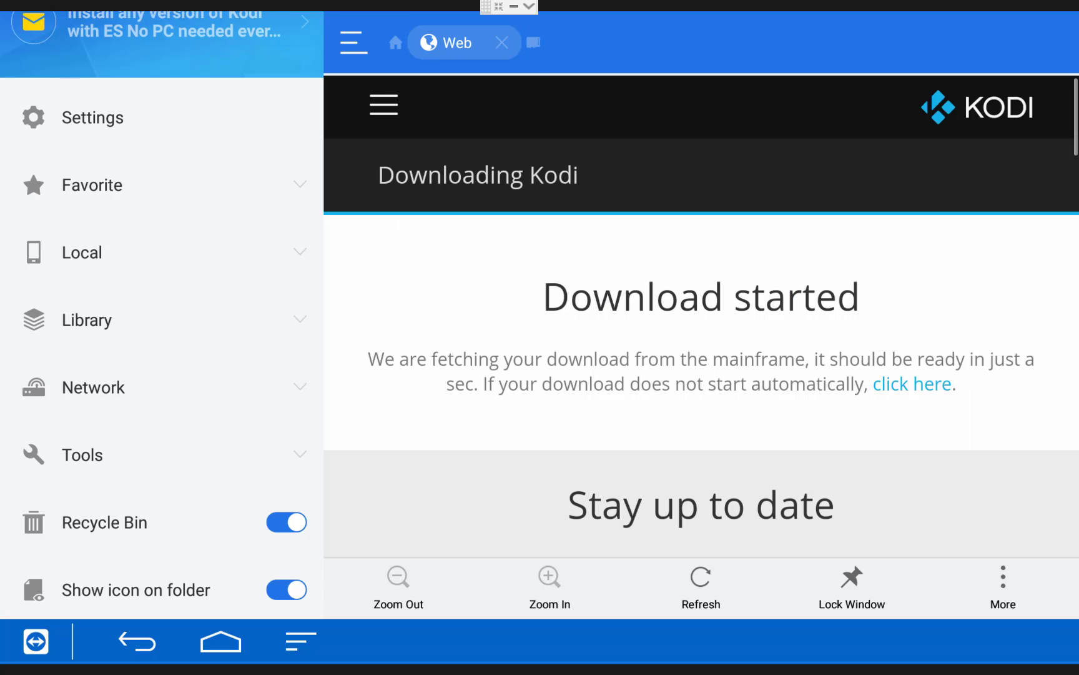
# Open the additional options for the Downloading Kodi page.
pyautogui.press('Down')
pyautogui.press('Down')
pyautogui.press('Down')
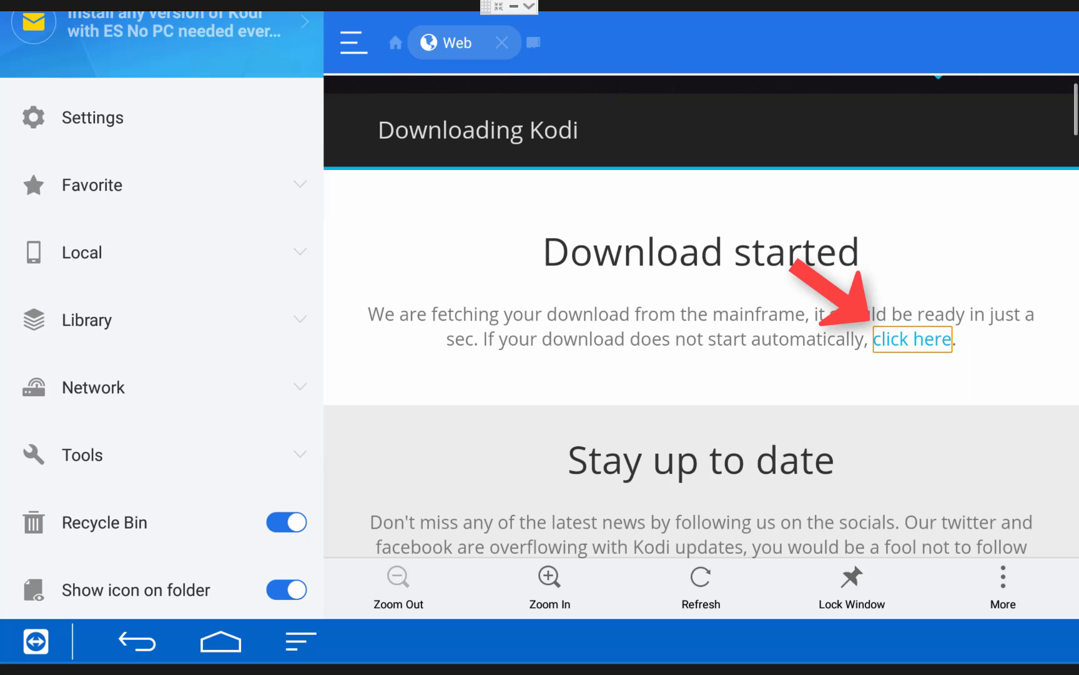
pyautogui.press('Left')
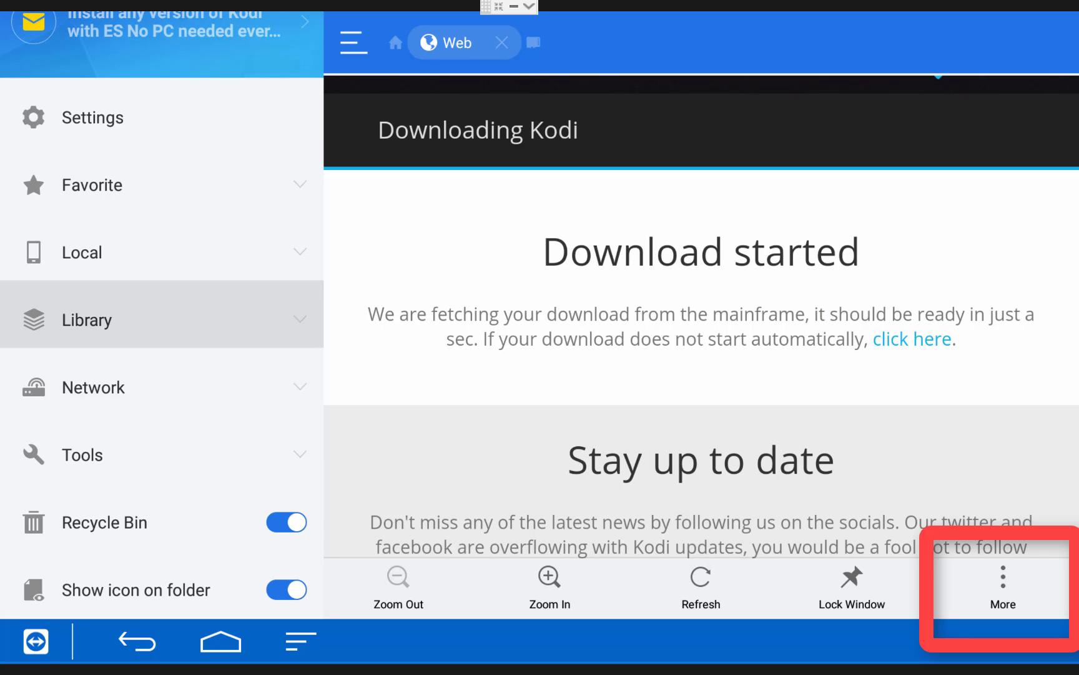
pyautogui.press('Down')
pyautogui.press('Down')
pyautogui.press('Down')
pyautogui.press('Down')
pyautogui.press('Right')
pyautogui.press('Right')
pyautogui.press('Right')
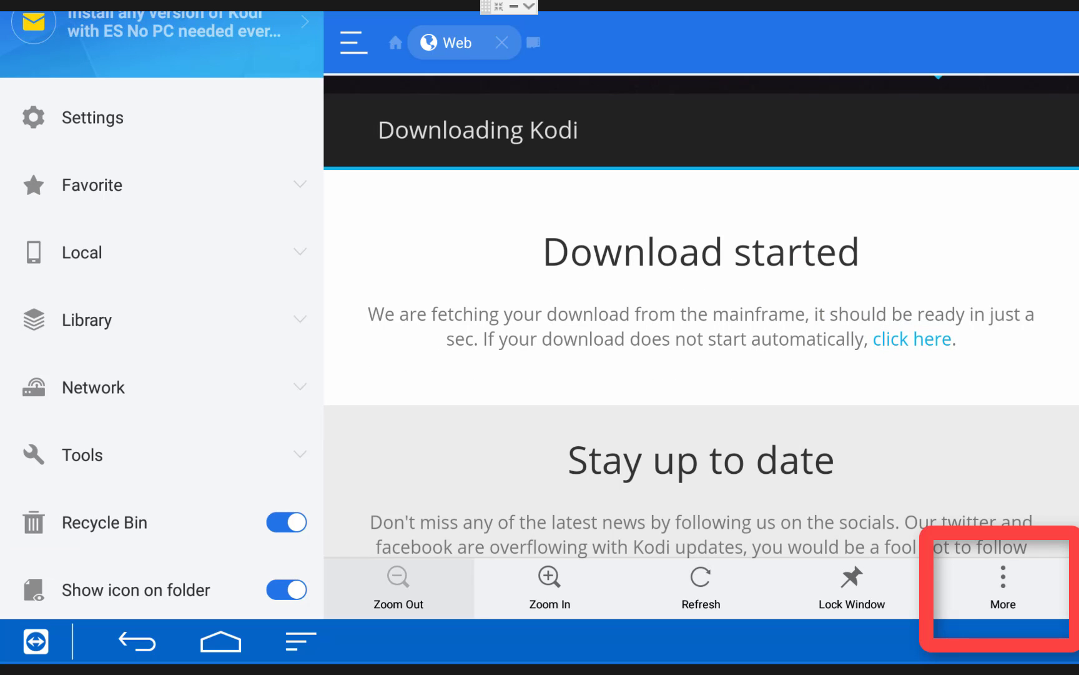
pyautogui.press('Right')
pyautogui.press('Right')
pyautogui.press('Return')
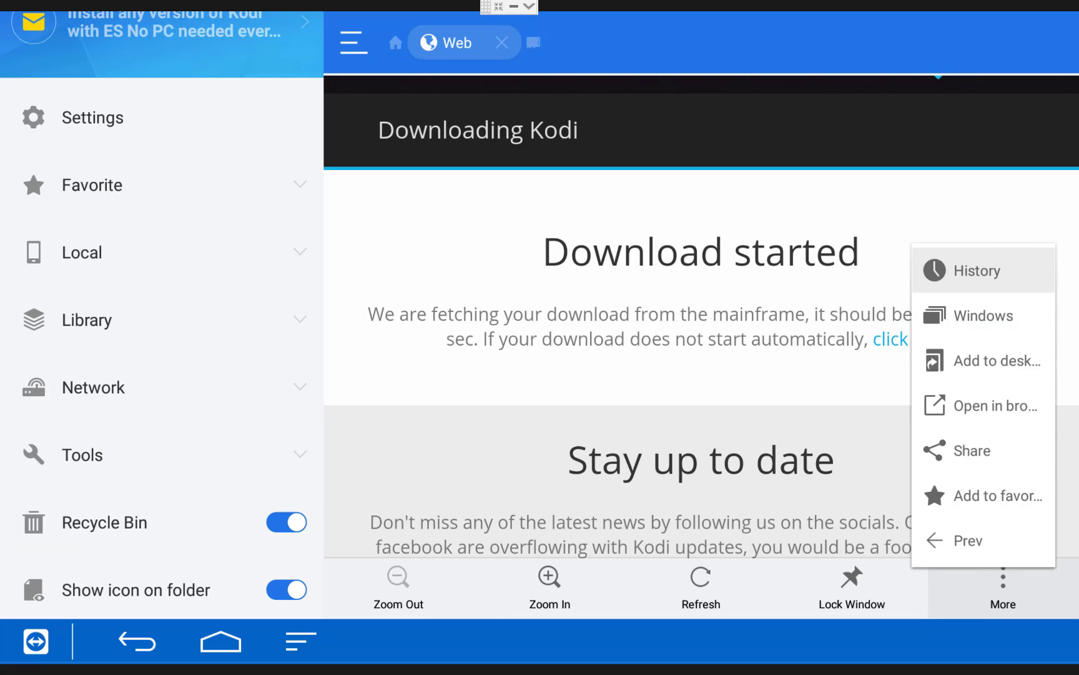
# Open the page externally with ES Downloader just once to download the Kodi APK.
pyautogui.press('Down')
pyautogui.press('Down')
pyautogui.press('Down')
pyautogui.press('Return')
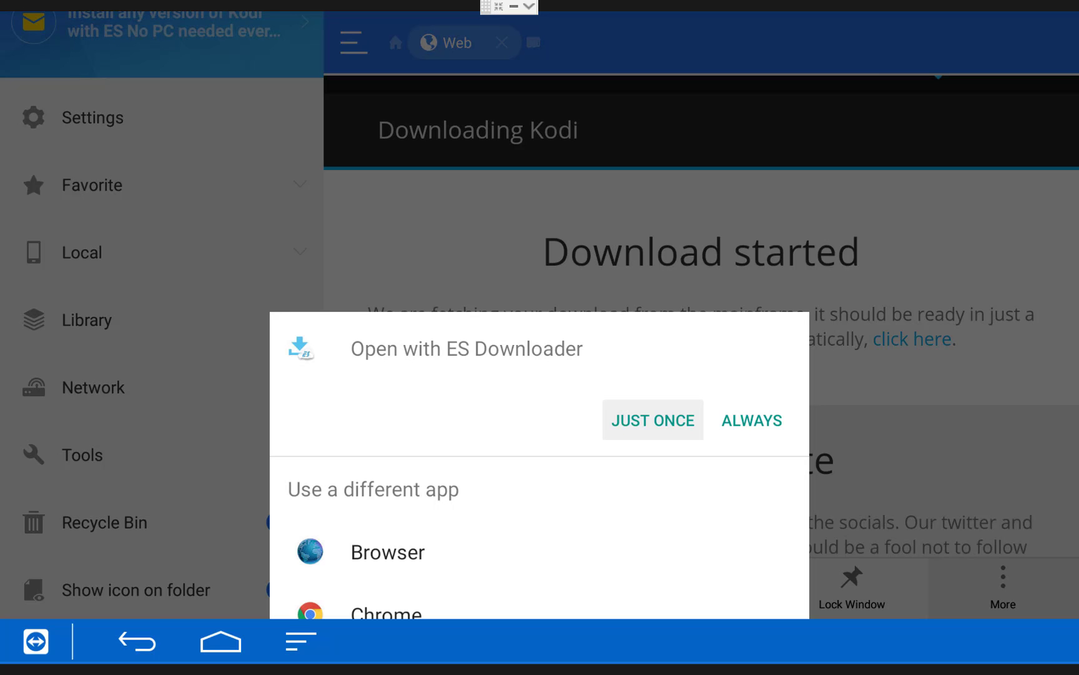
pyautogui.press('Return')
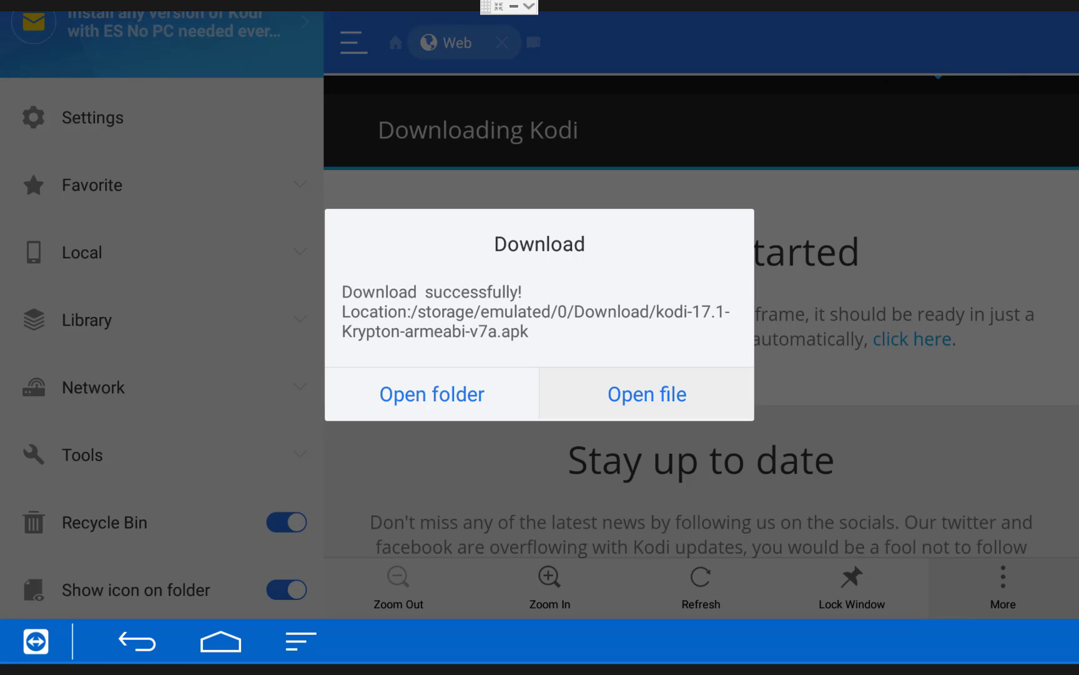
# Open the downloaded kodi-17.1-Krypton-armeabi-v7a.apk and install Kodi, accepting the requested access.
pyautogui.press('Return')
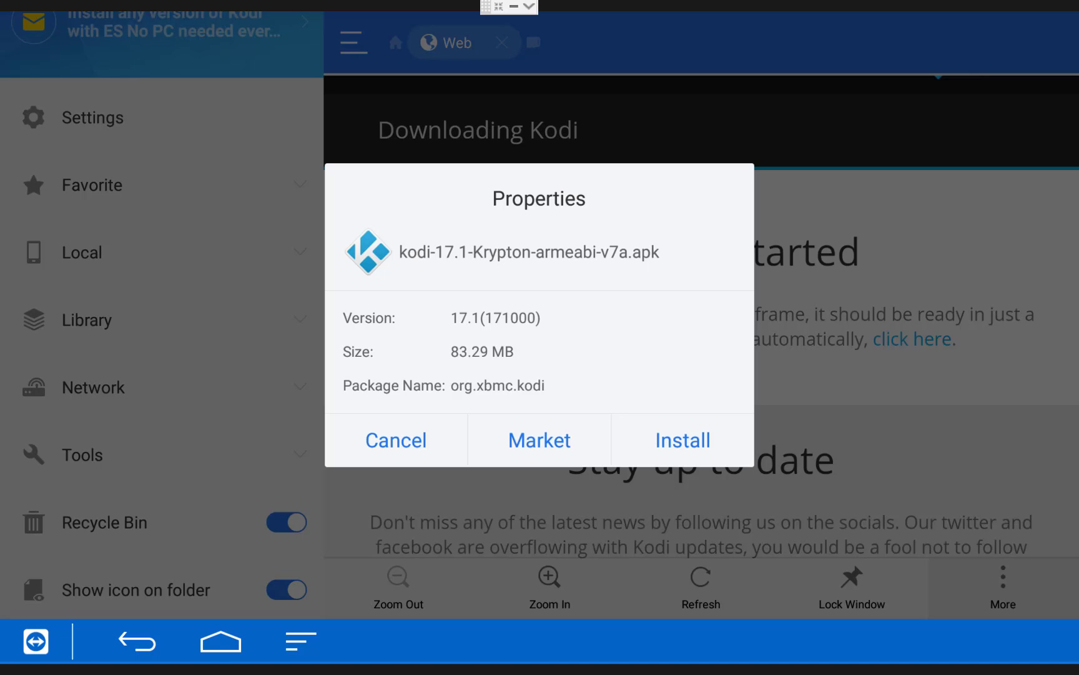
pyautogui.press('Right')
pyautogui.press('Return')
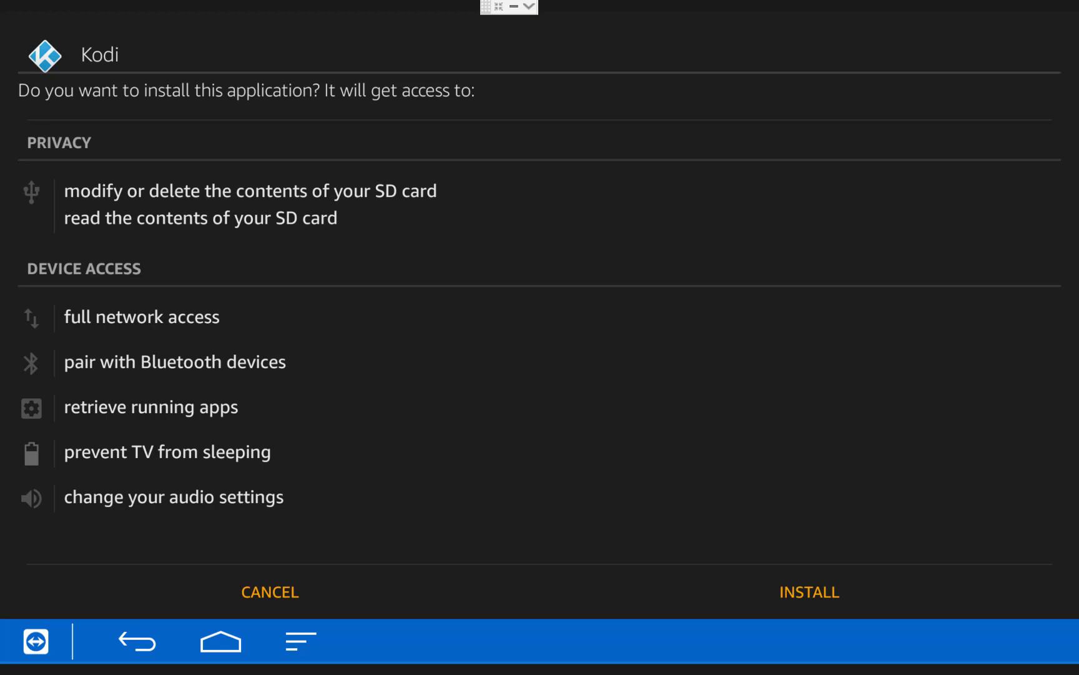
pyautogui.press('Right')
pyautogui.press('Return')
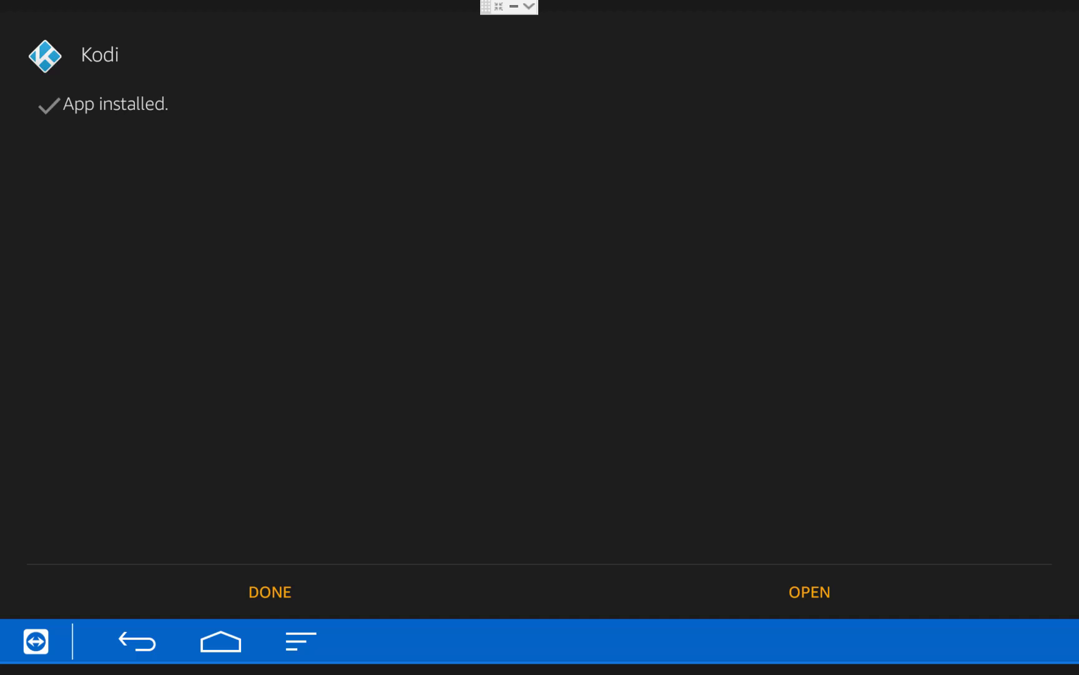
# Launch the newly installed Kodi app.
pyautogui.click(270, 591)
pyautogui.press('Right')
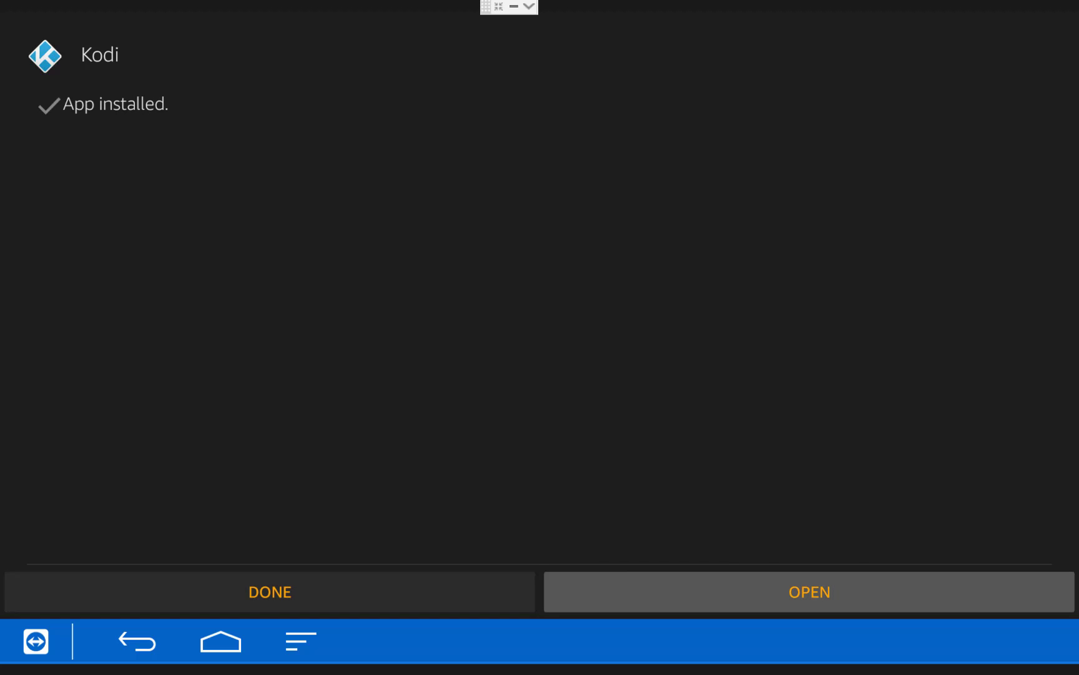
pyautogui.press('Return')
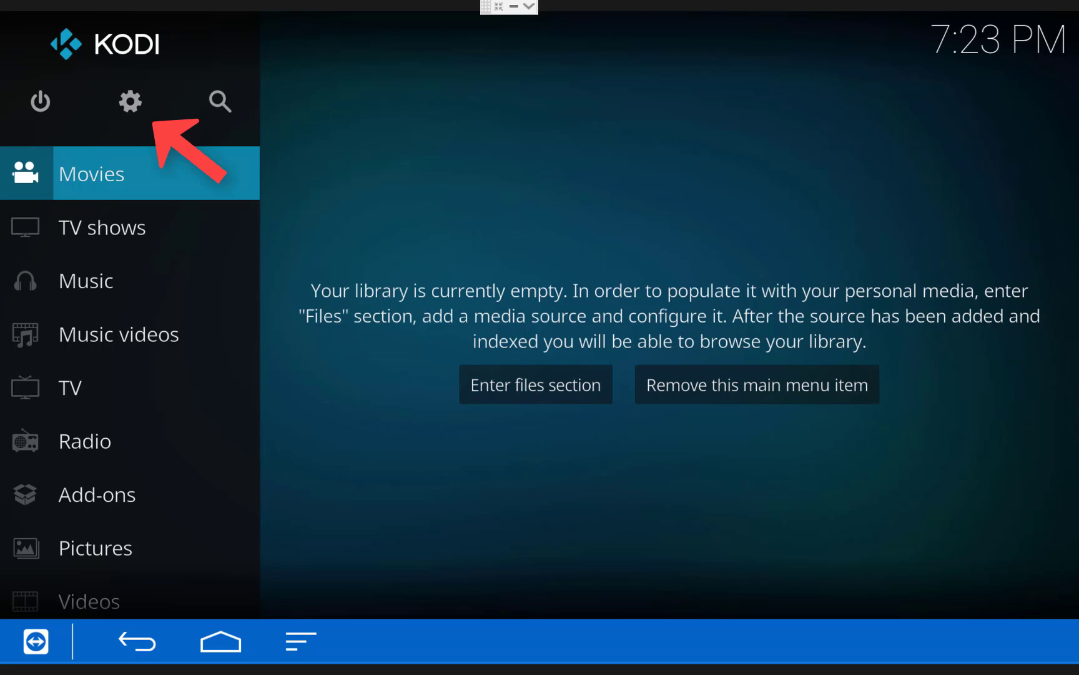
# Go to Kodi's system settings and open the File manager.
pyautogui.press('Up')
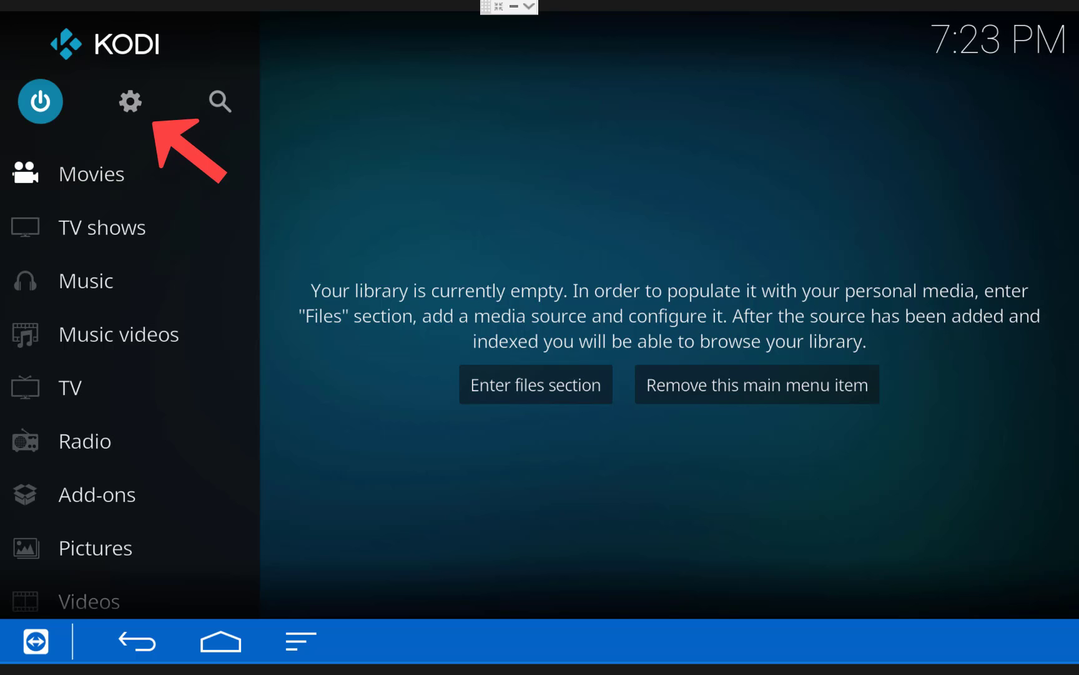
pyautogui.press('Right')
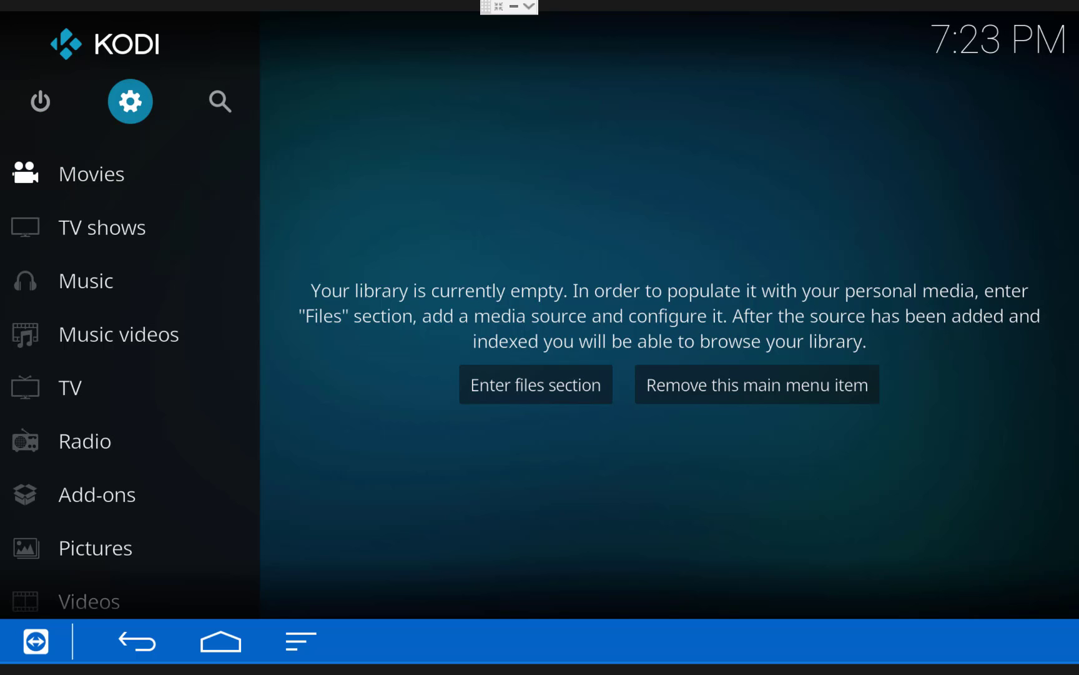
pyautogui.press('Return')
pyautogui.press('Down')
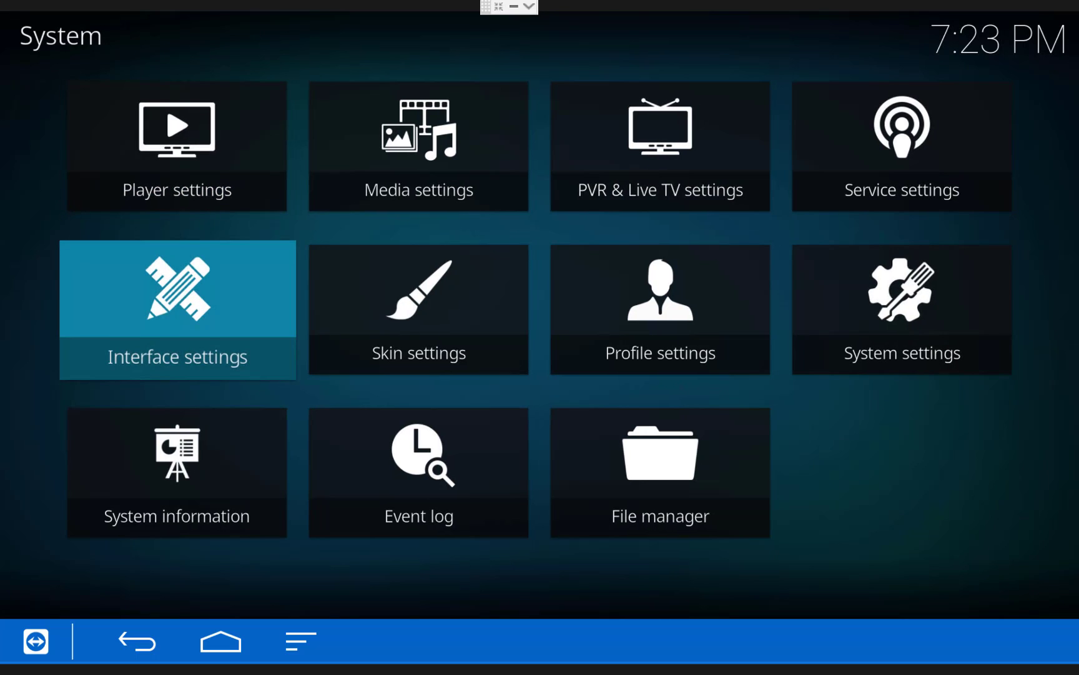
pyautogui.press('Down')
pyautogui.press('Right')
pyautogui.press('Right')
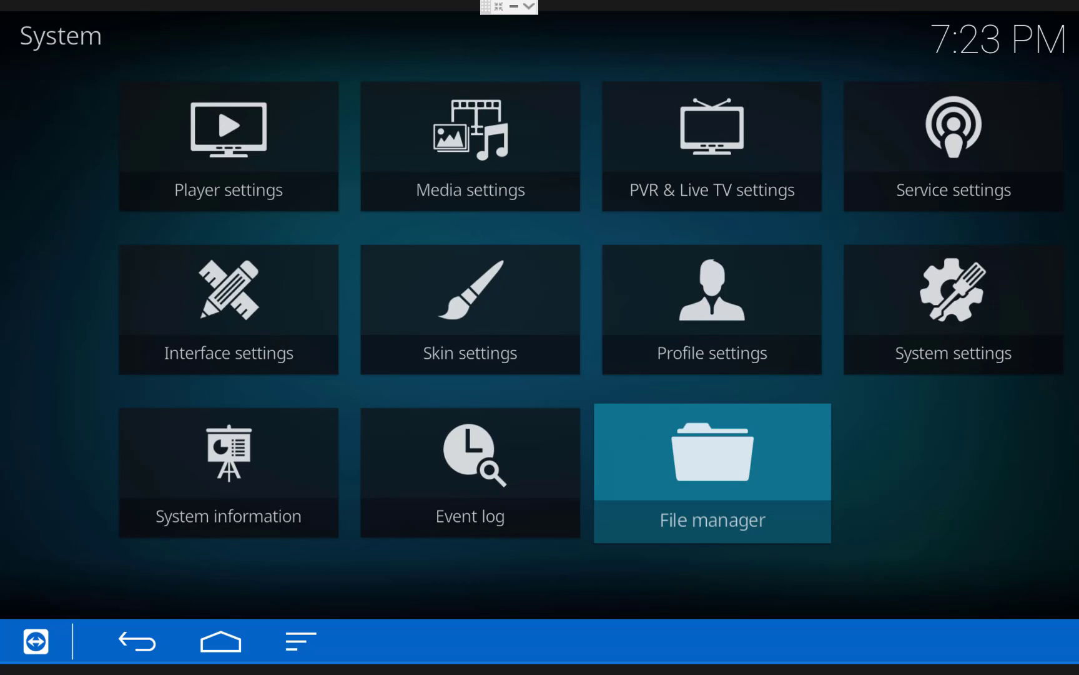
pyautogui.press('Return')
# Start adding a new file source in the File manager.
pyautogui.press('Down')
pyautogui.press('Down')
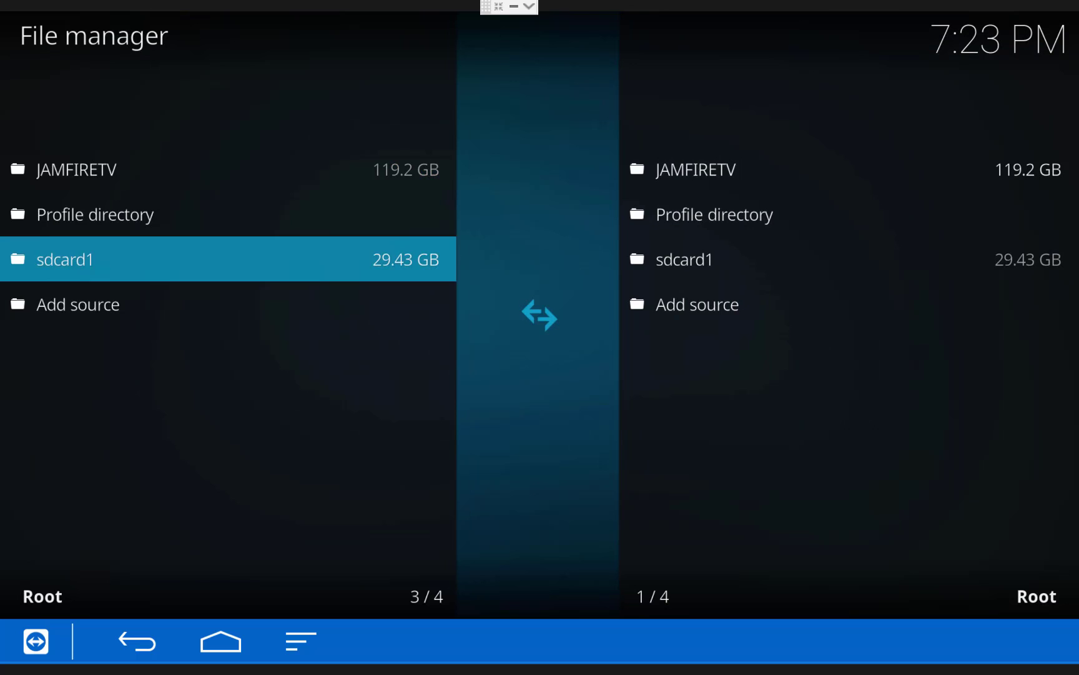
pyautogui.press('Down')
pyautogui.press('Return')
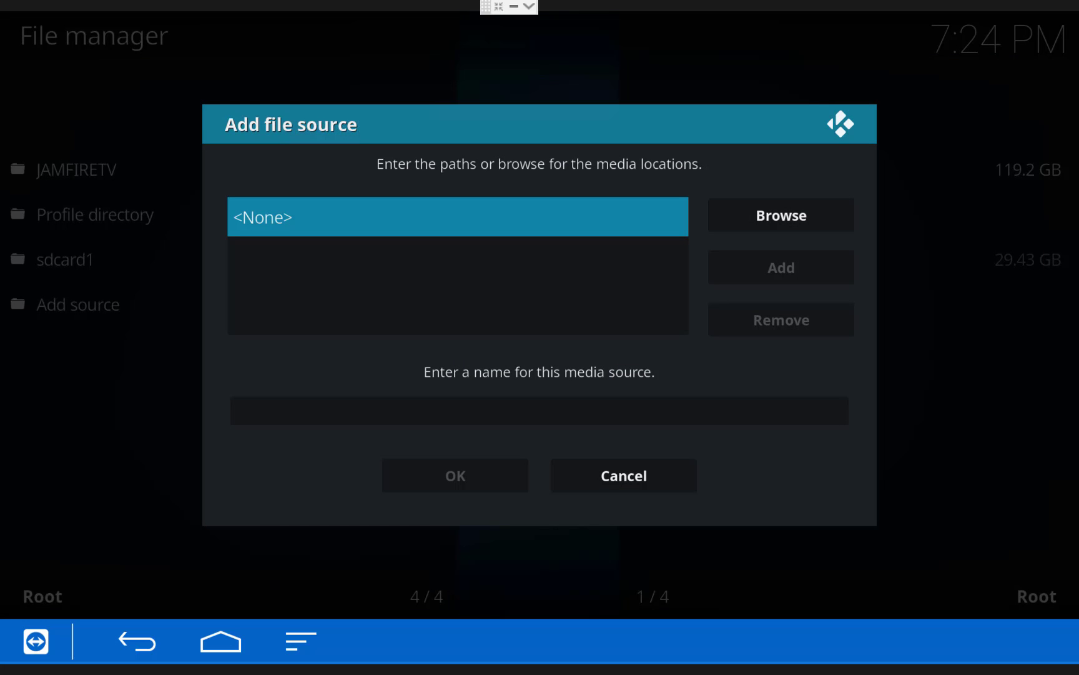
# Enter "htt" as the beginning of the new source's path.
pyautogui.press('Return')
pyautogui.press('Down')
pyautogui.press('Left')
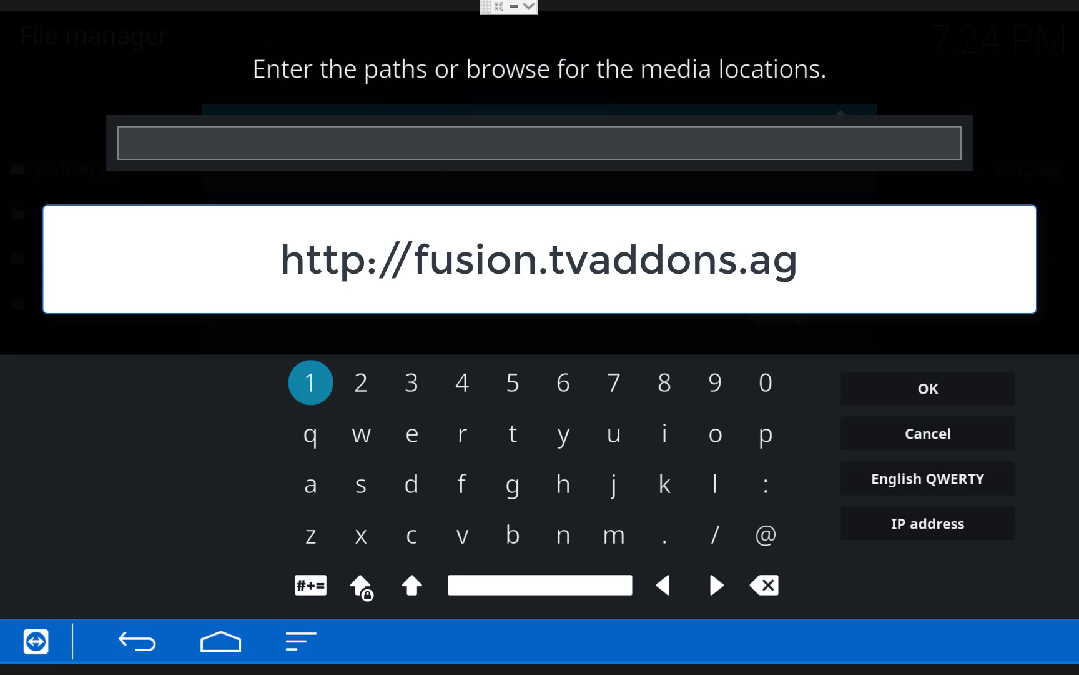
pyautogui.press('Left')
pyautogui.press('Left')
pyautogui.press('Down')
pyautogui.press('Down')
pyautogui.press('Left')
pyautogui.press('Left')
pyautogui.press('Left')
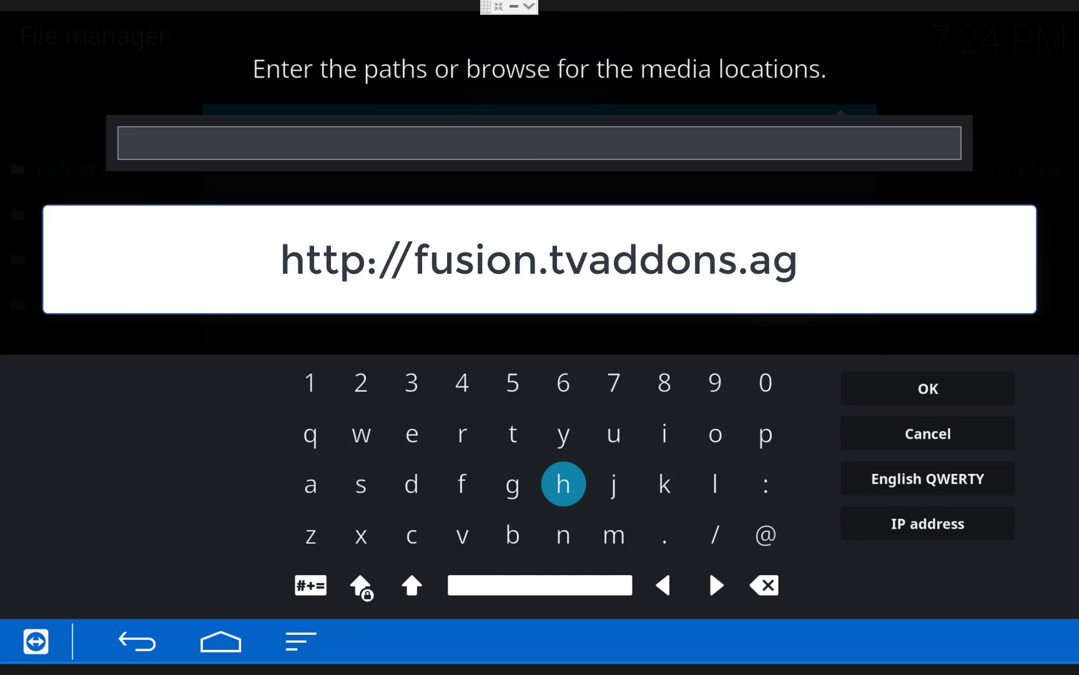
pyautogui.press('Return')
pyautogui.press('Up')
pyautogui.press('Left')
pyautogui.press('Return')
pyautogui.press('Return')
pyautogui.press('Right')
pyautogui.press('Right')
pyautogui.press('Right')
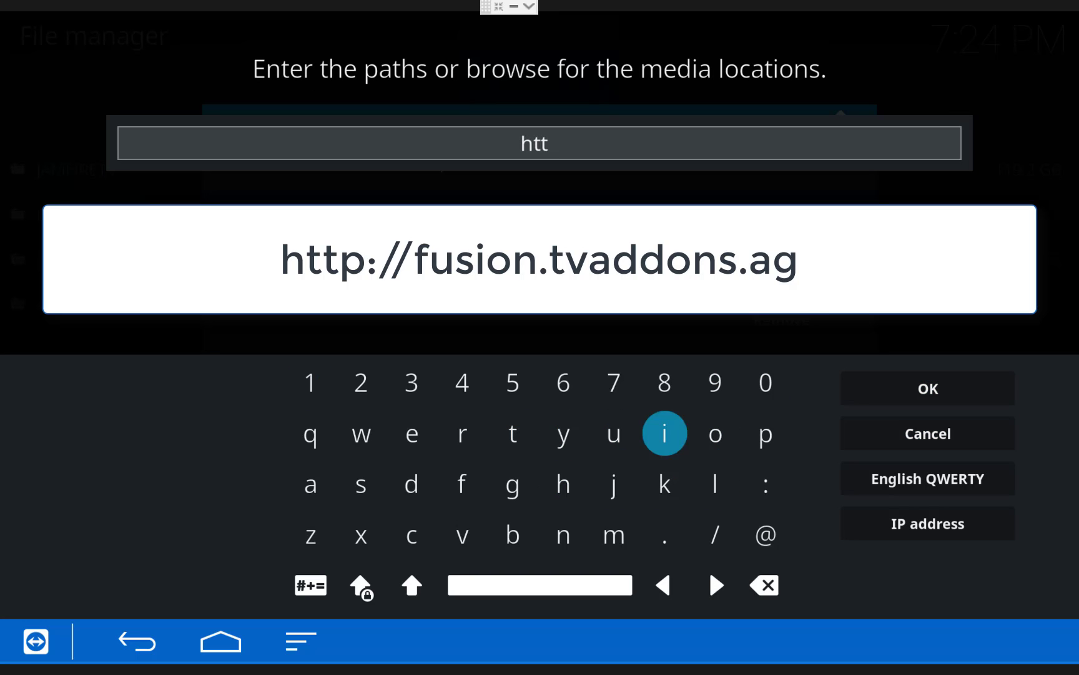
pyautogui.press('Right')
pyautogui.press('Right')
pyautogui.press('Down')
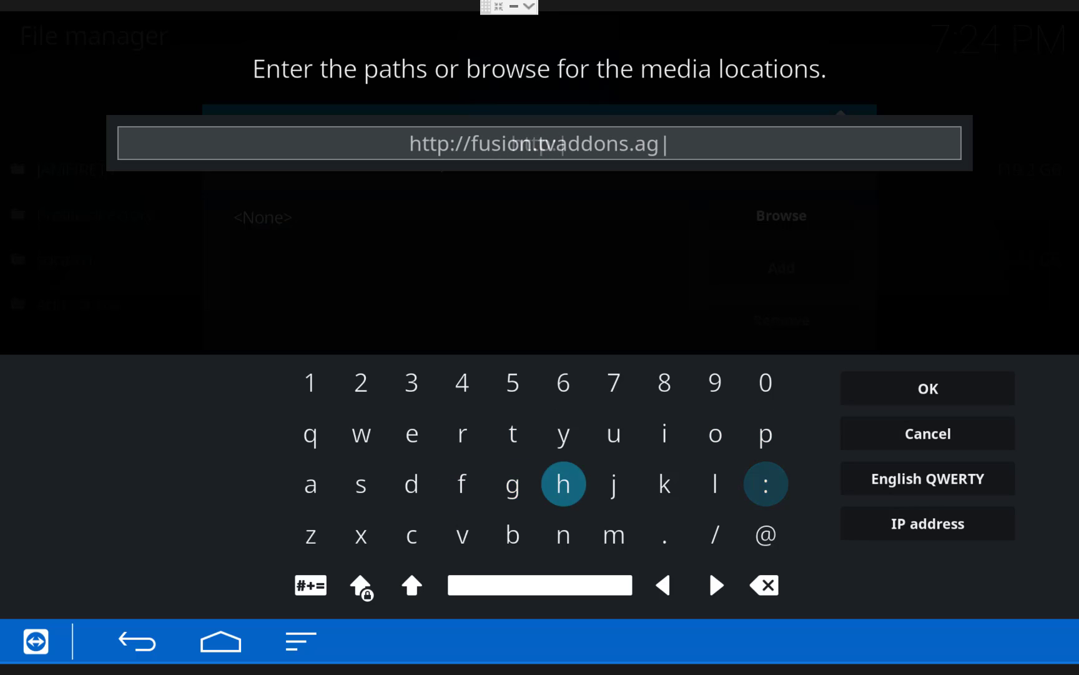
pyautogui.press('Right')
pyautogui.press('Right')
pyautogui.press('Right')
pyautogui.press('Right')
pyautogui.press('Right')
pyautogui.press('Up')
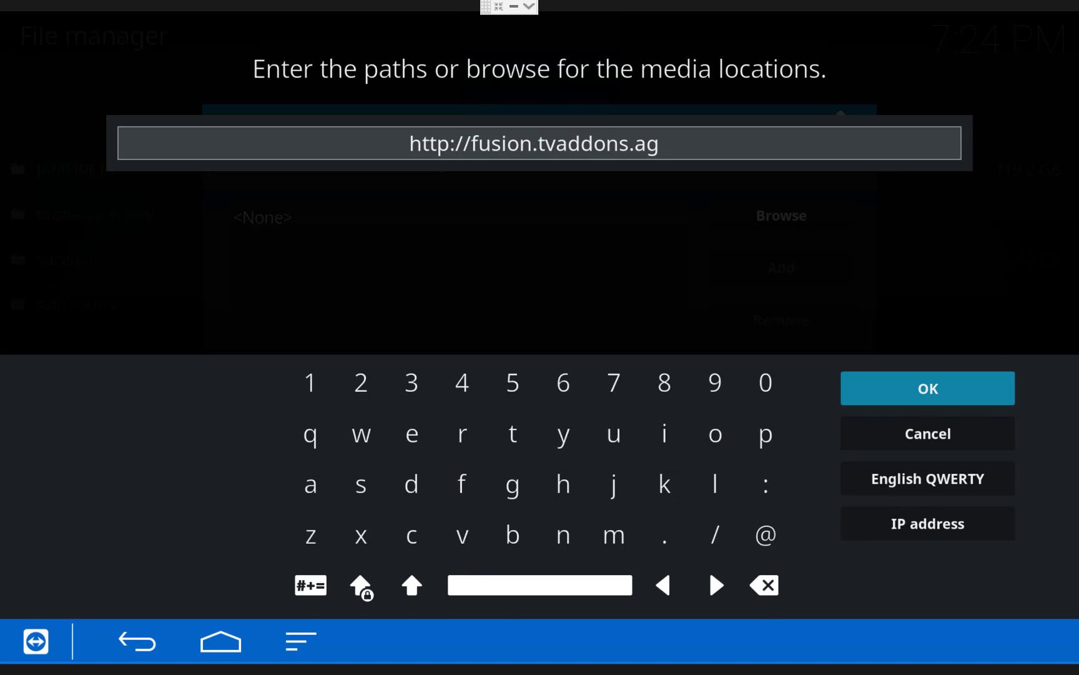
pyautogui.press('Return')
# Name the media source "fusion" and save the new file source.
pyautogui.press('Down')
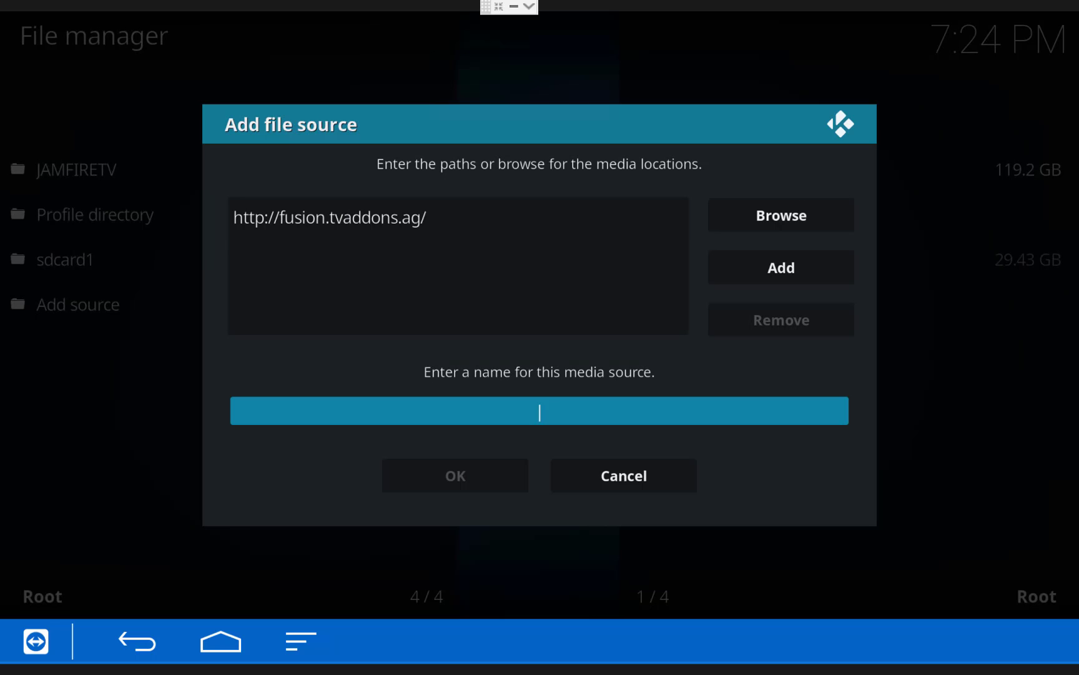
pyautogui.press('Return')
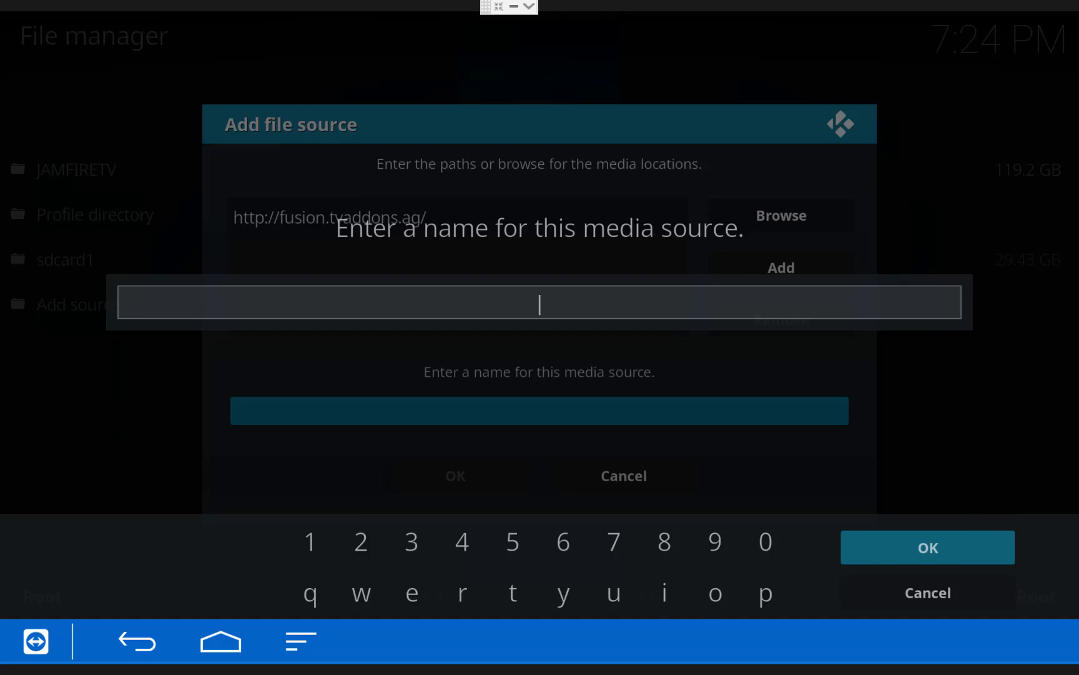
pyautogui.write('fusion')
pyautogui.press('Left')
pyautogui.press('Left')
pyautogui.press('Left')
pyautogui.press('Left')
pyautogui.press('Left')
pyautogui.press('Down')
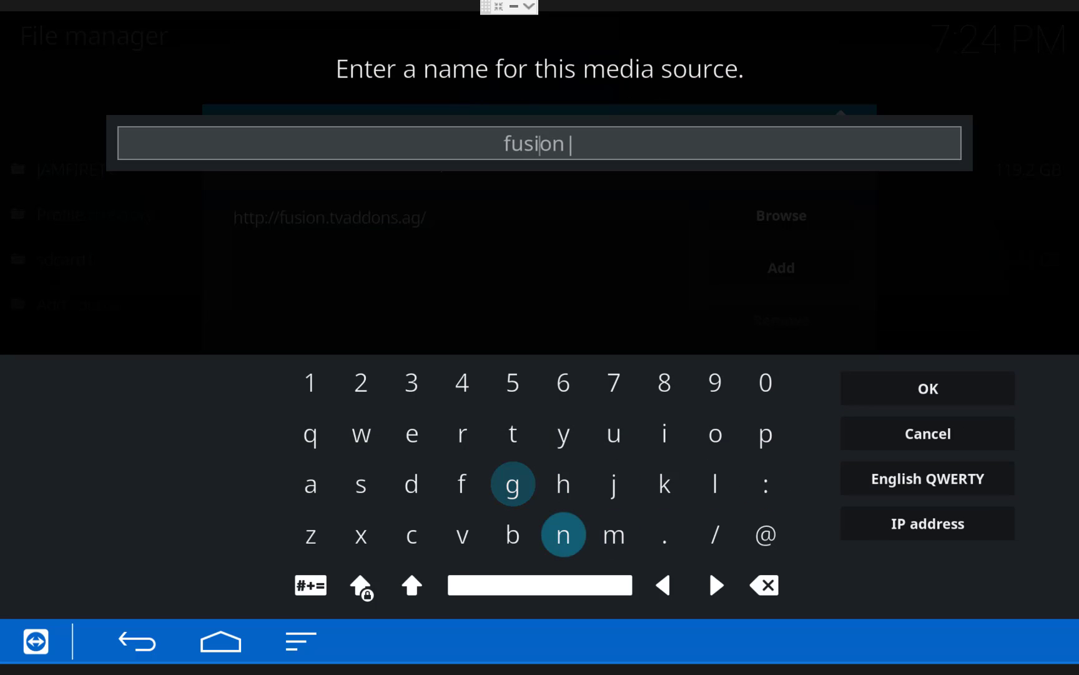
pyautogui.press('Right')
pyautogui.press('Right')
pyautogui.press('Right')
pyautogui.press('Right')
pyautogui.press('Right')
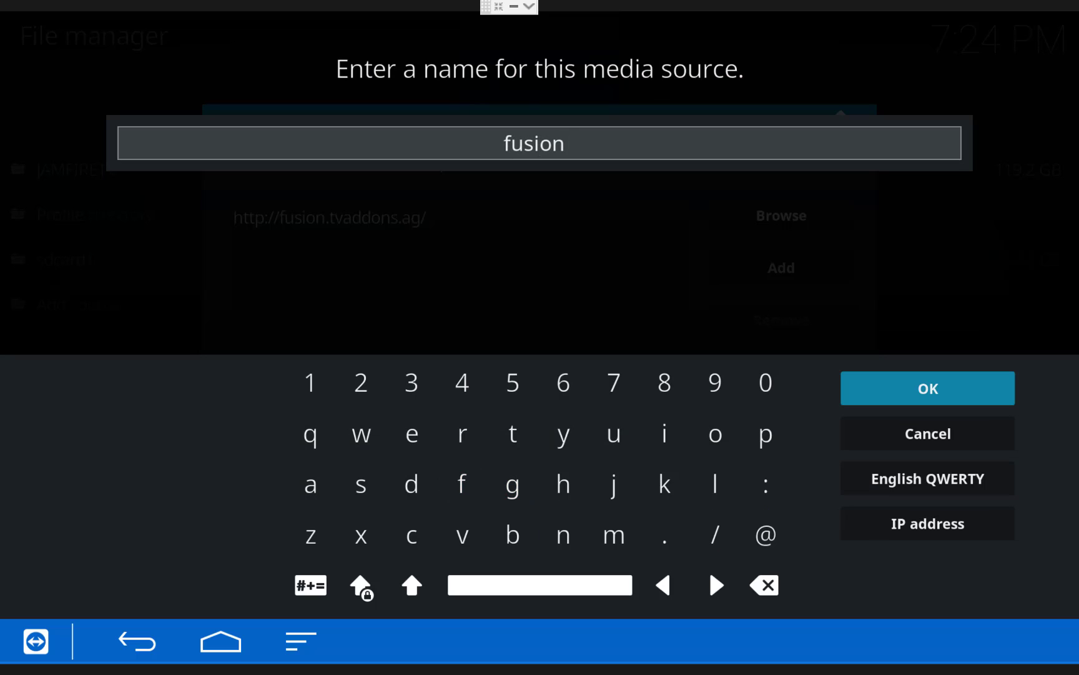
pyautogui.press('Return')
pyautogui.press('Down')
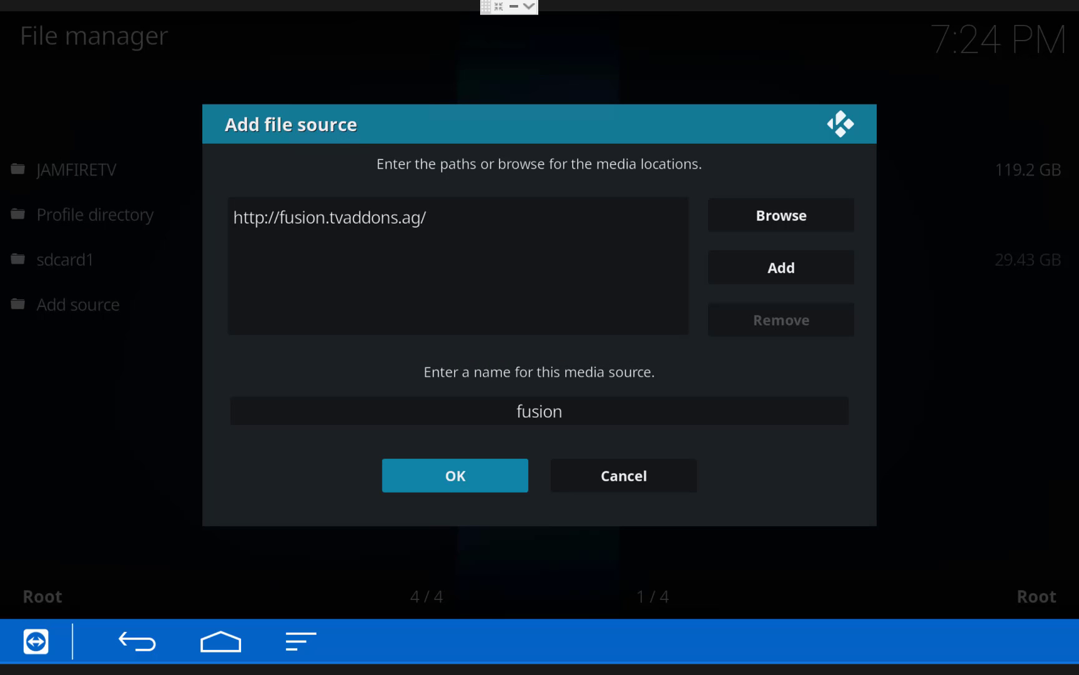
pyautogui.press('Return')
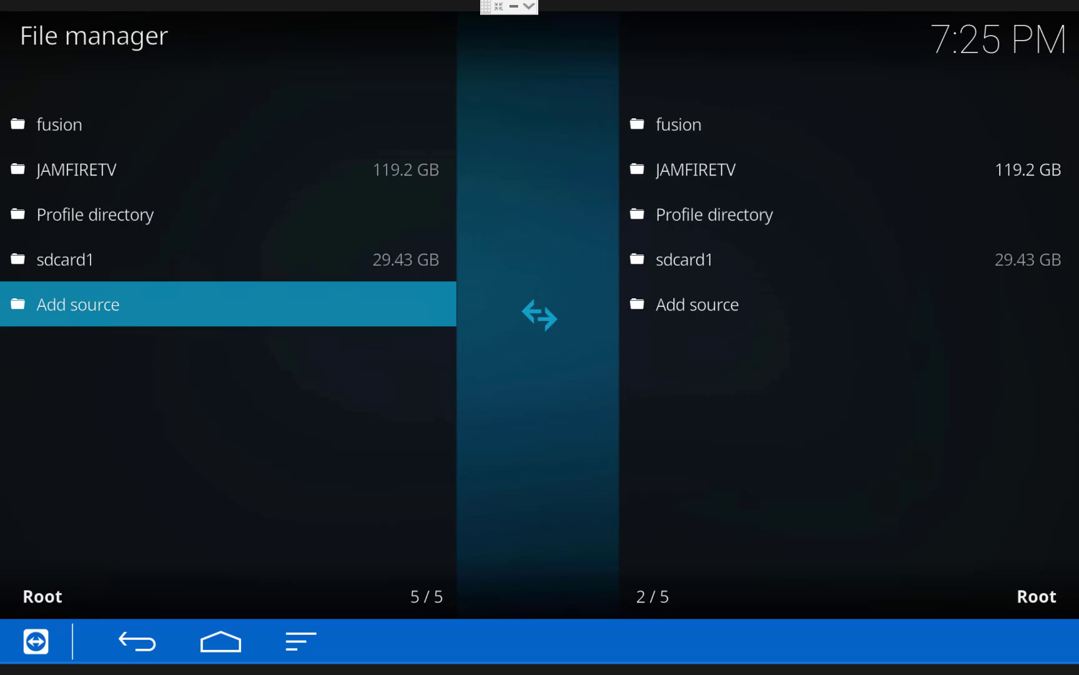
# Leave the File manager for the home screen and open the Add-ons section.
pyautogui.press('Escape')
pyautogui.press('Escape')
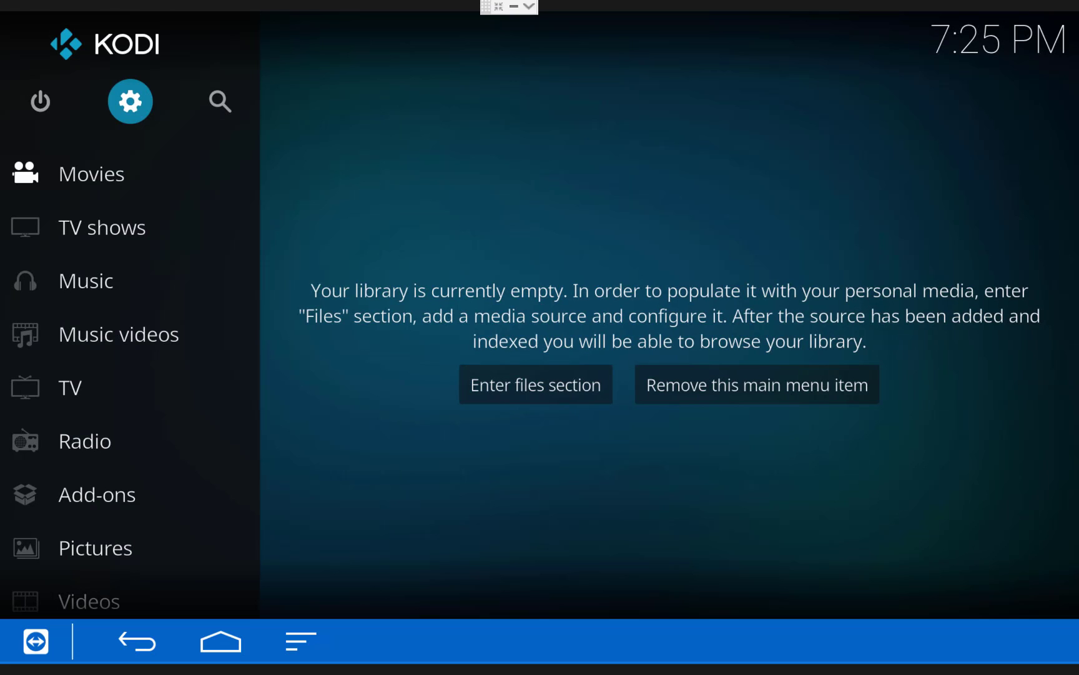
pyautogui.press('Down')
pyautogui.press('Down')
pyautogui.press('Down')
pyautogui.press('Down')
pyautogui.press('Down')
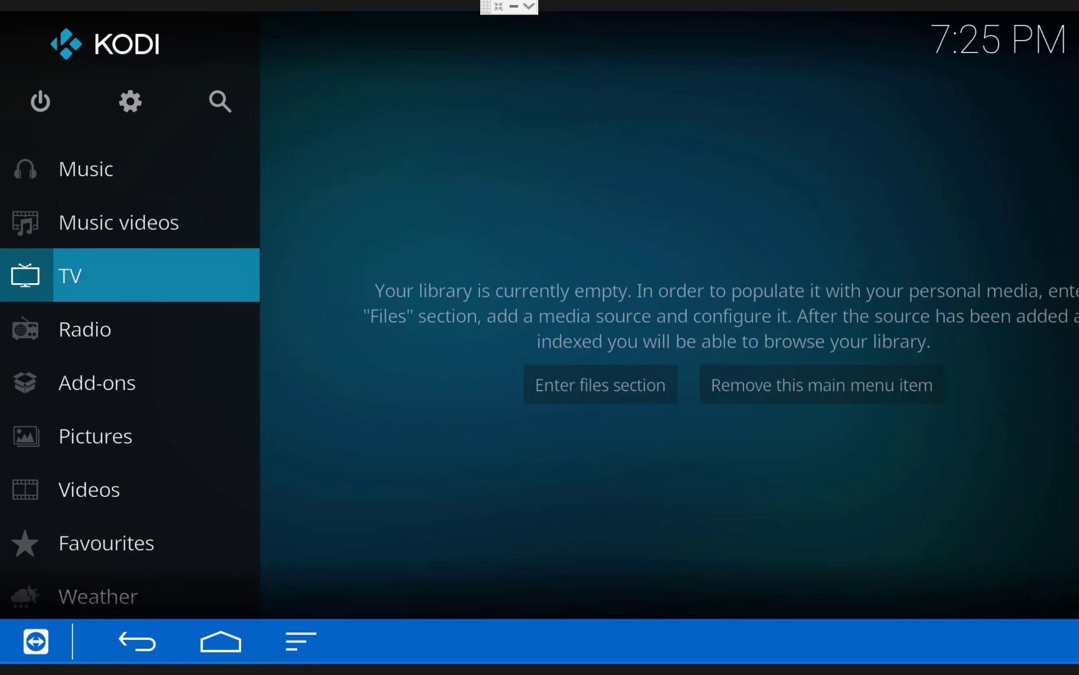
pyautogui.press('Down')
pyautogui.press('Down')
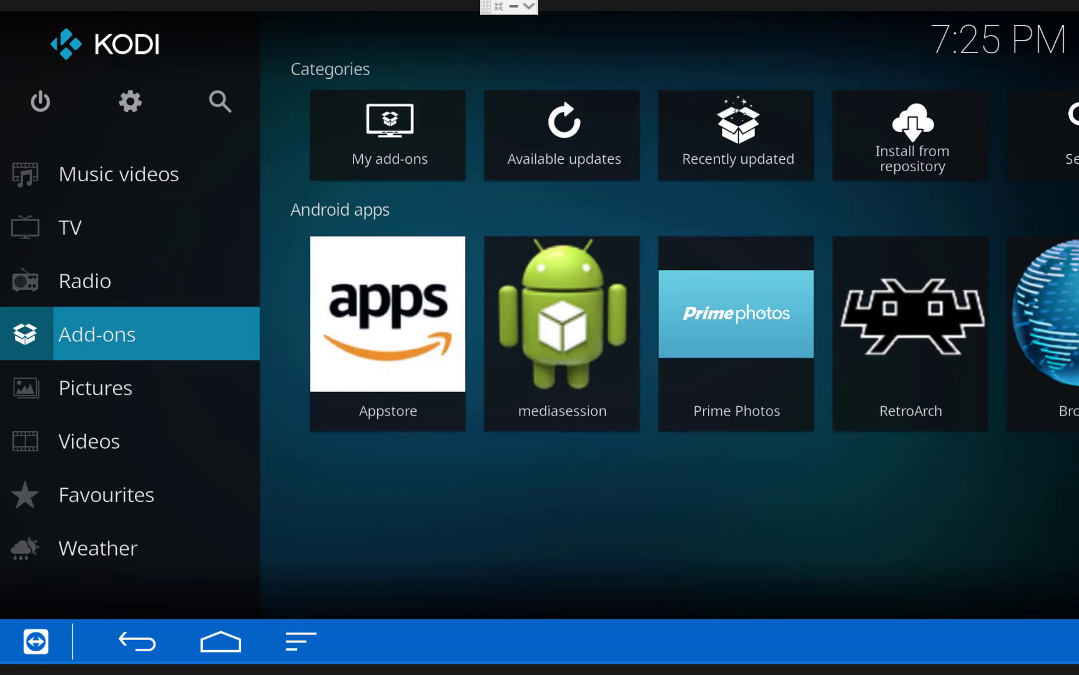
pyautogui.press('Return')
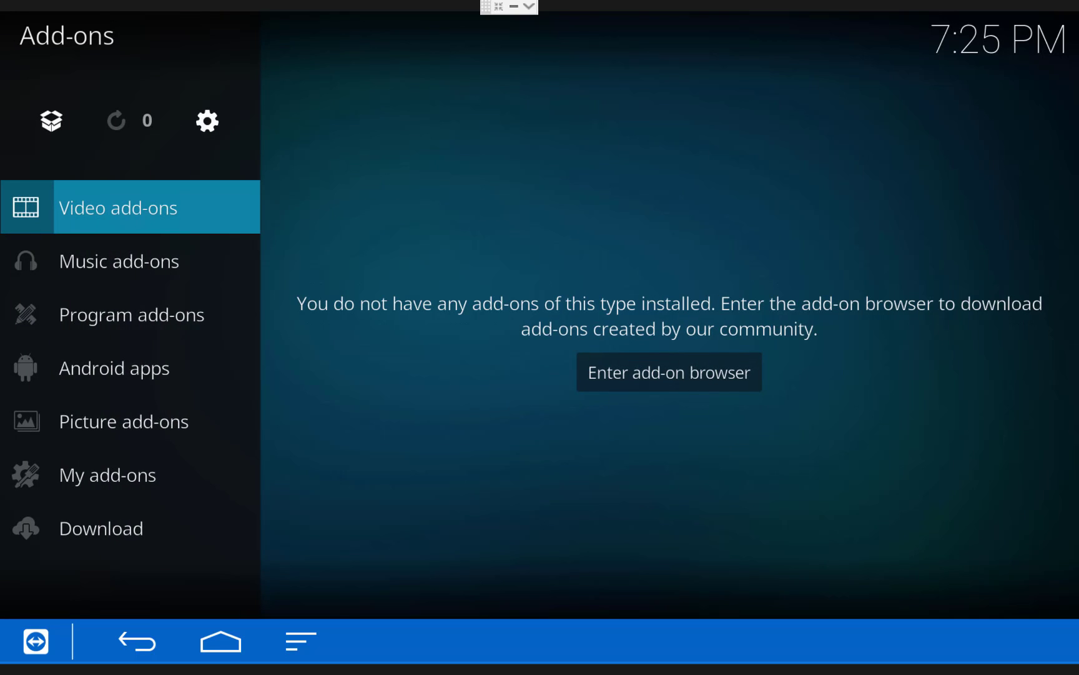
# Enable Unknown sources in the add-on settings, accept the warning and return to the Add-ons section.
pyautogui.press('Up')
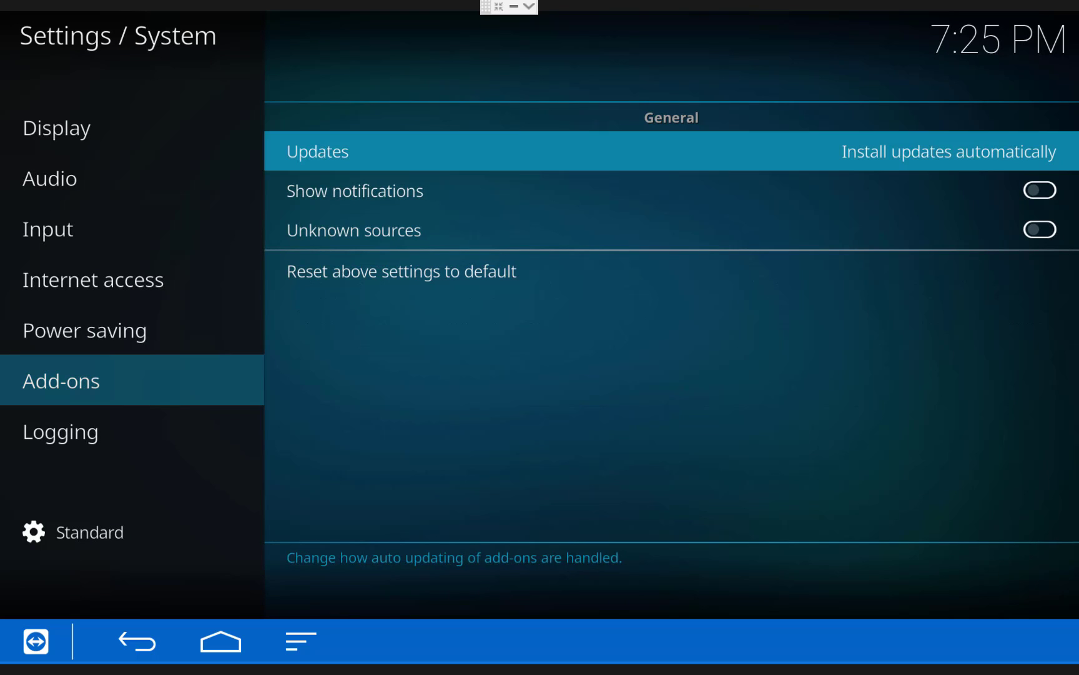
pyautogui.press('Down')
pyautogui.press('Down')
pyautogui.press('Return')
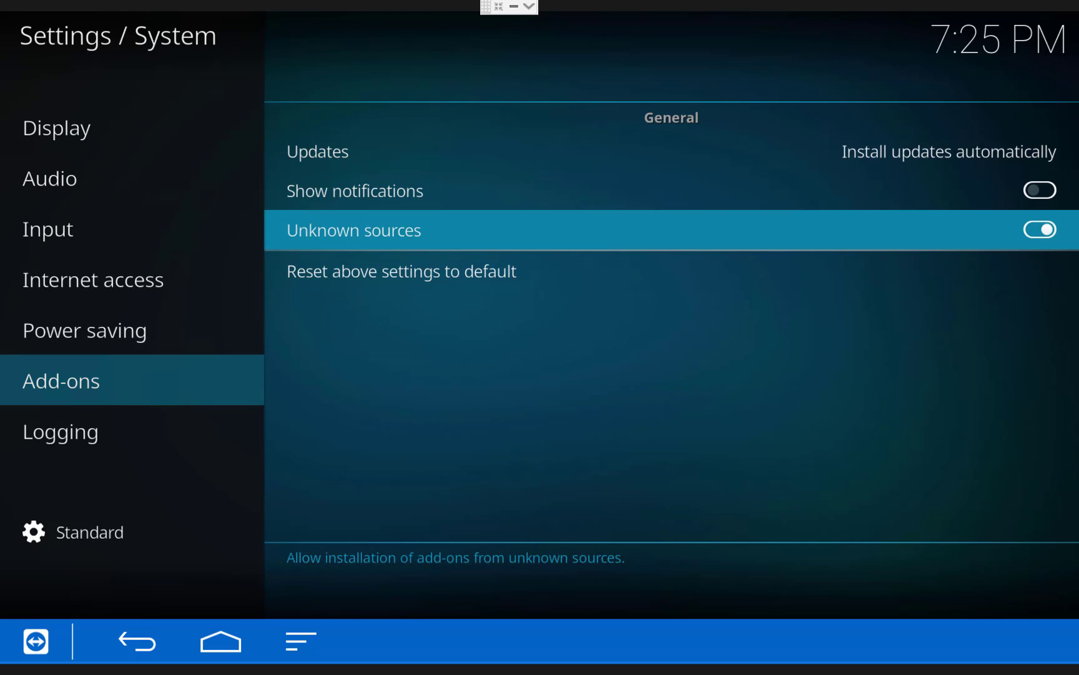
pyautogui.press('Left')
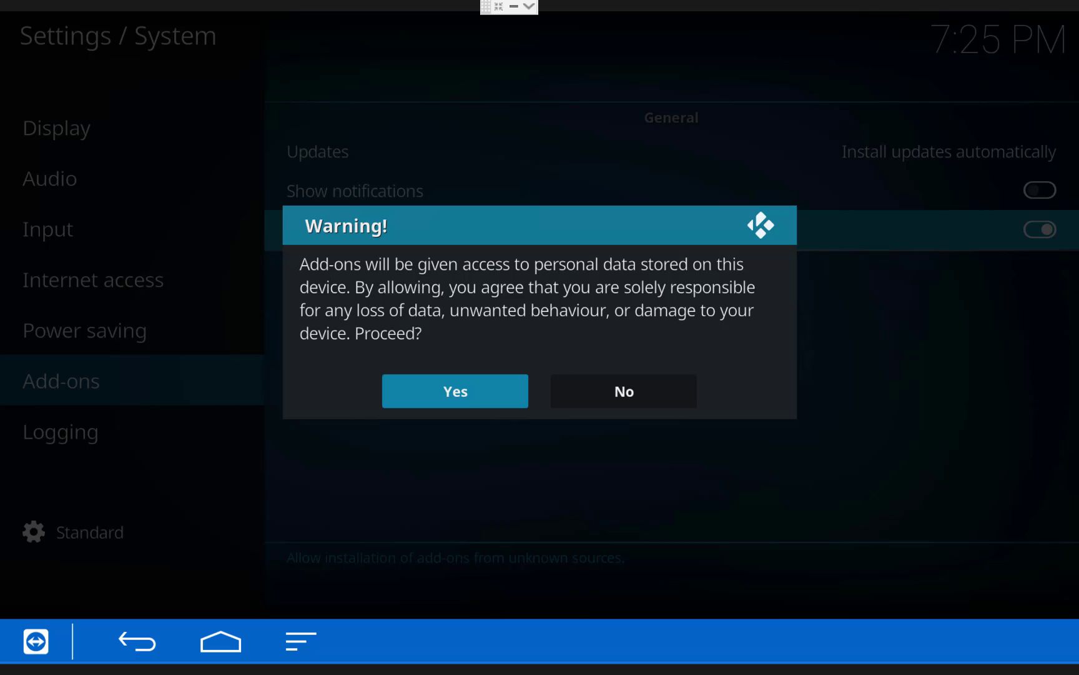
pyautogui.press('Return')
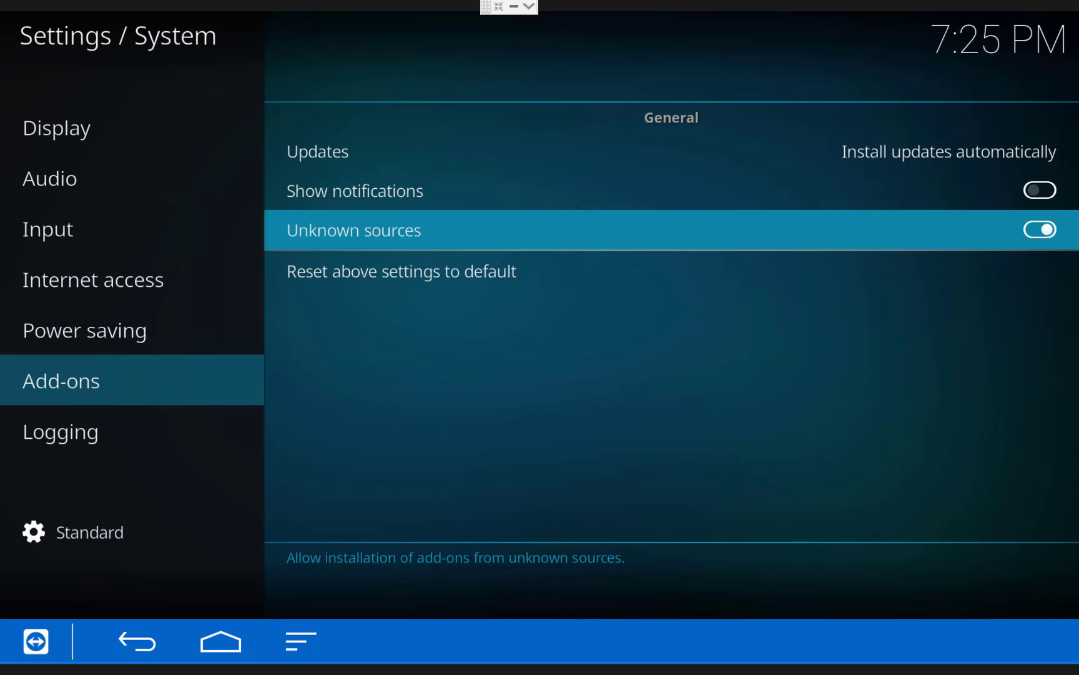
pyautogui.press('Escape')
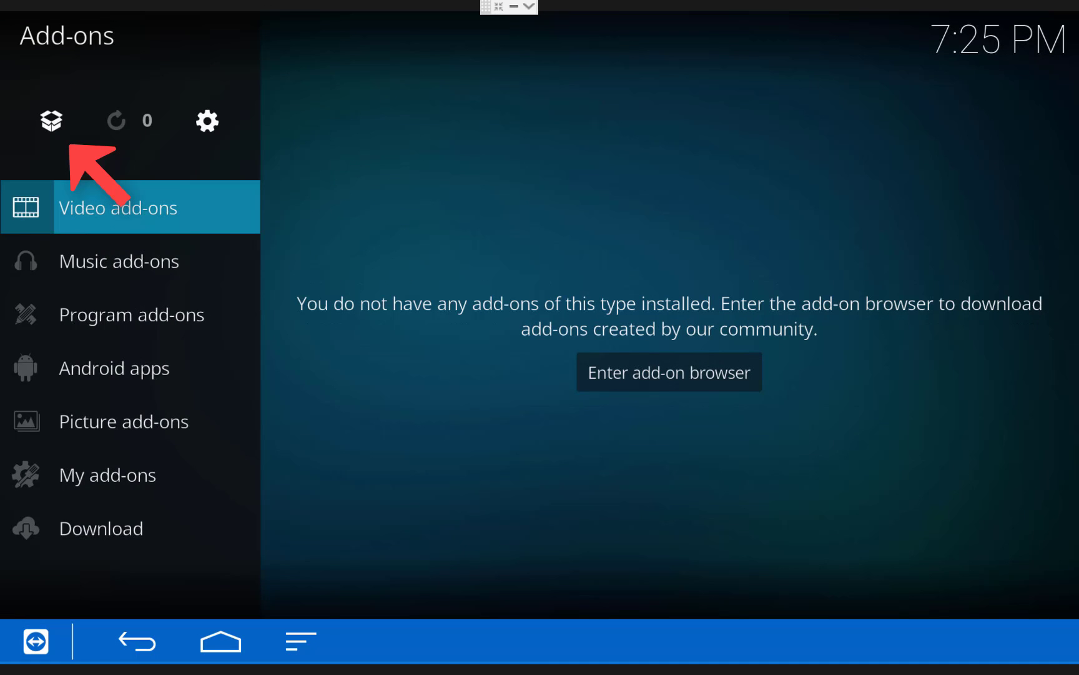
# Open the add-on browser and start an installation from a zip file.
pyautogui.press('Up')
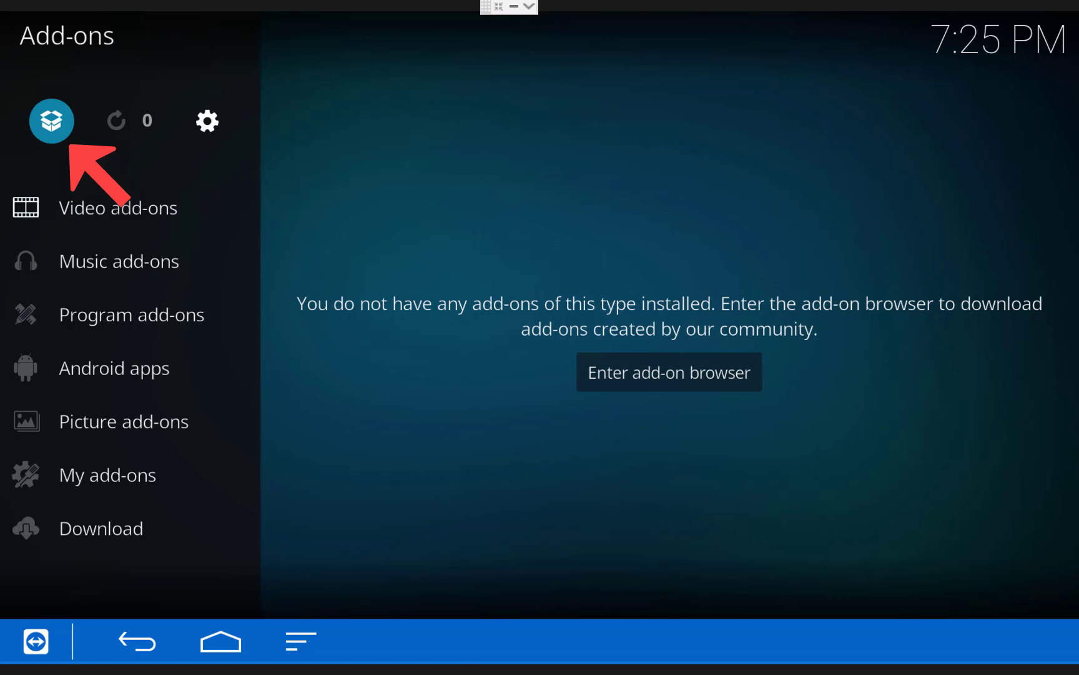
pyautogui.press('Return')
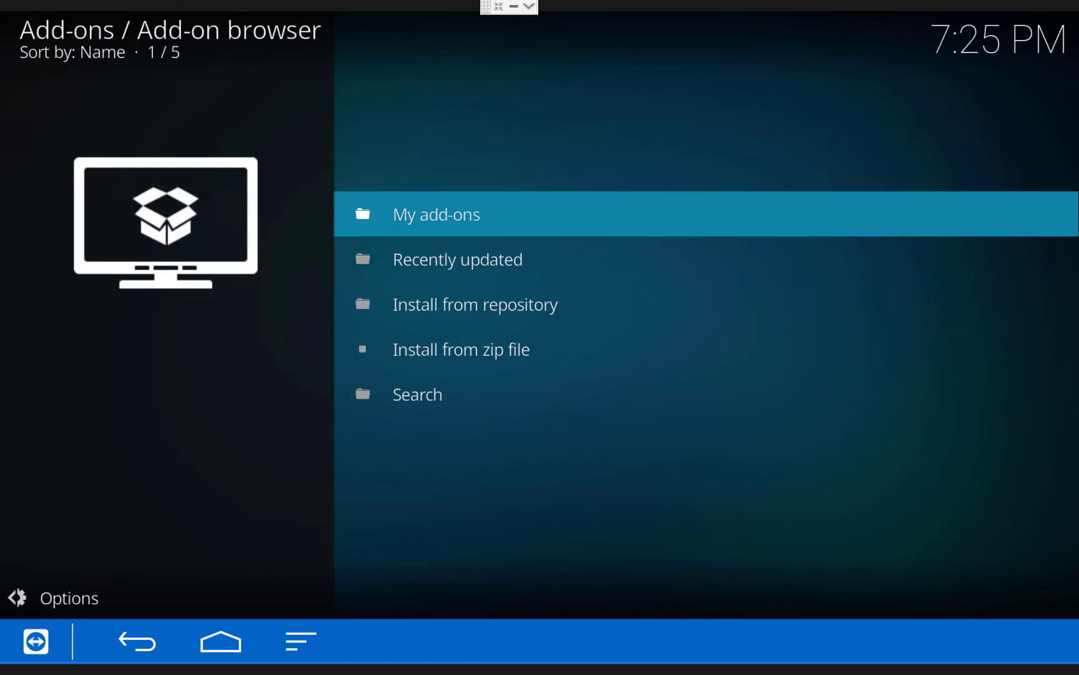
pyautogui.press('Down')
pyautogui.press('Down')
pyautogui.press('Down')
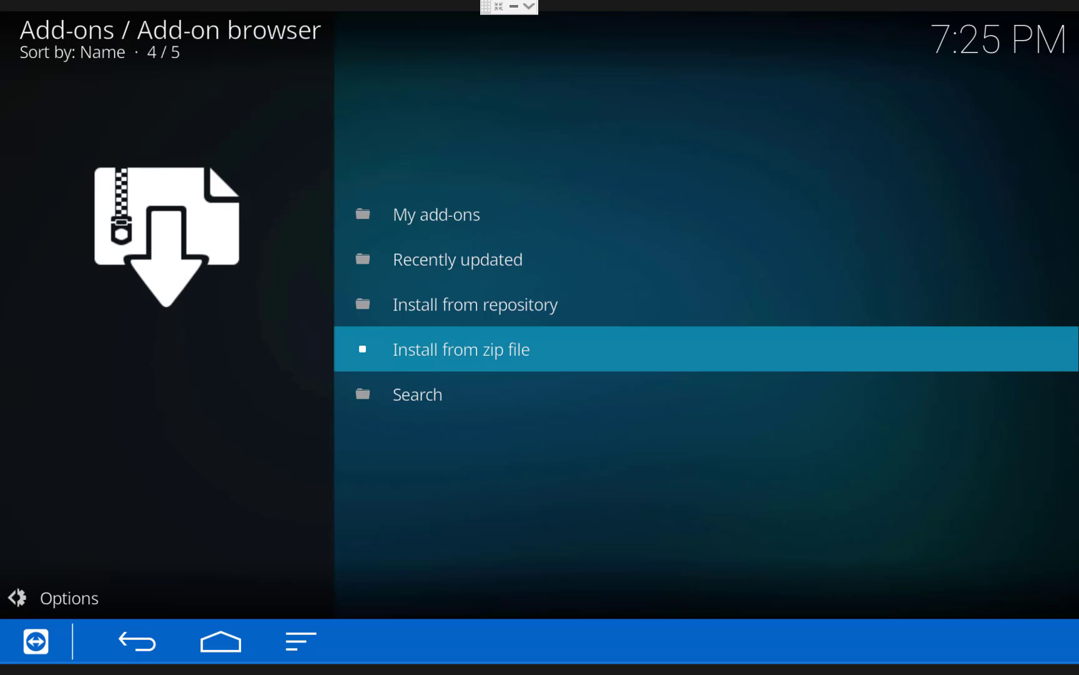
pyautogui.press('Return')
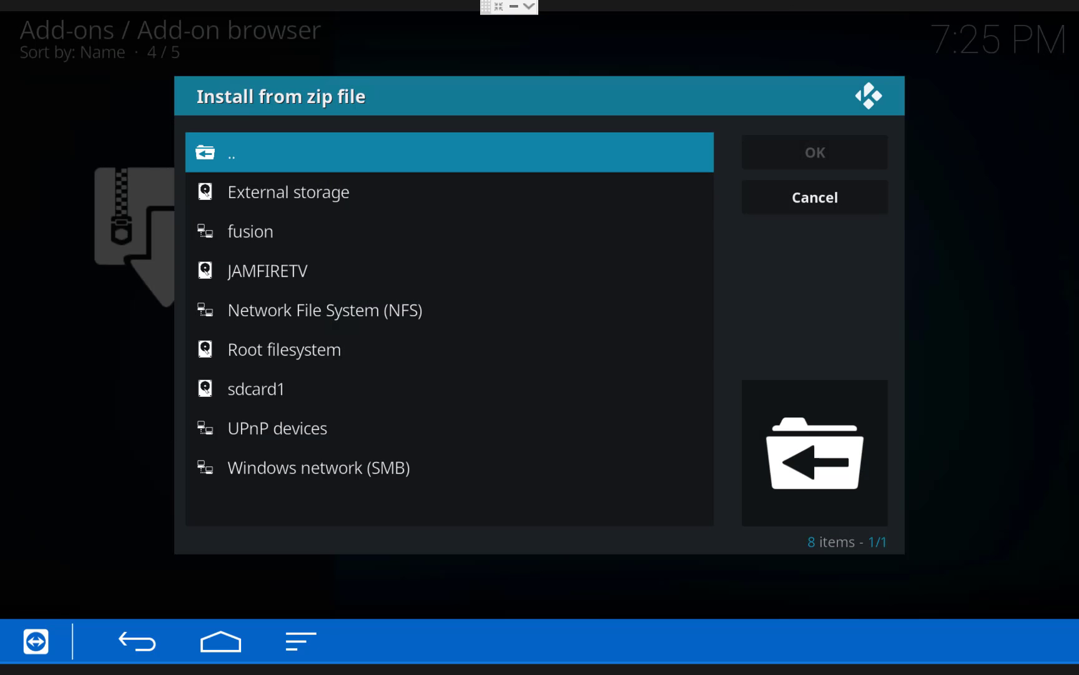
# Browse the fusion source to the english folder inside kodi-repos.
pyautogui.press('Down')
pyautogui.press('Return')
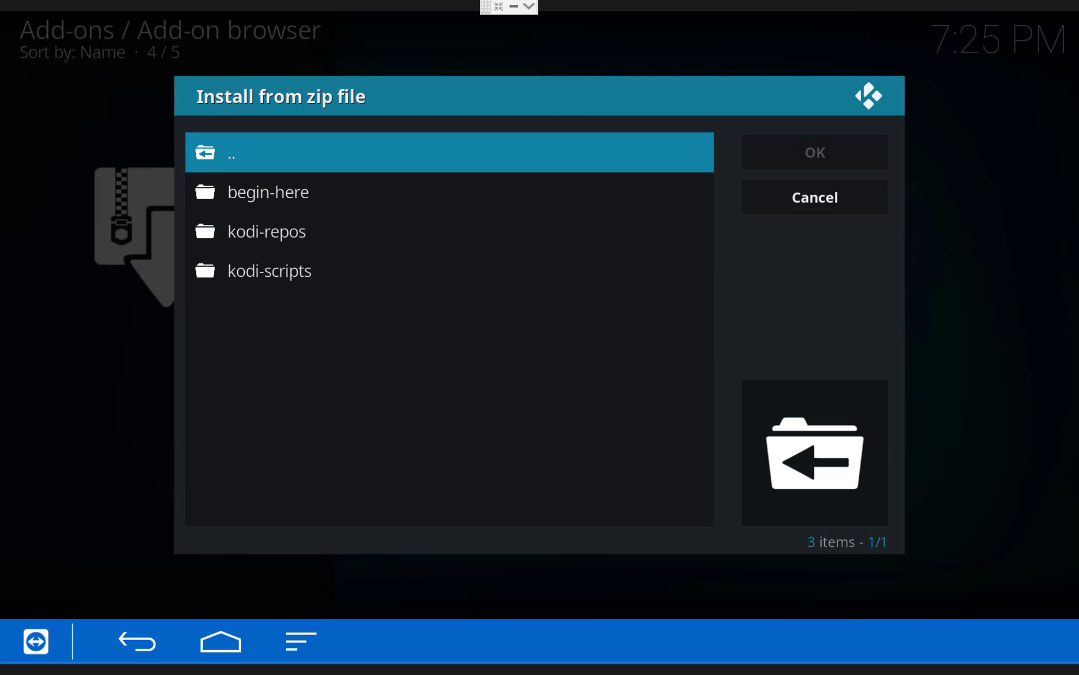
pyautogui.press('Down')
pyautogui.press('Down')
pyautogui.press('Return')
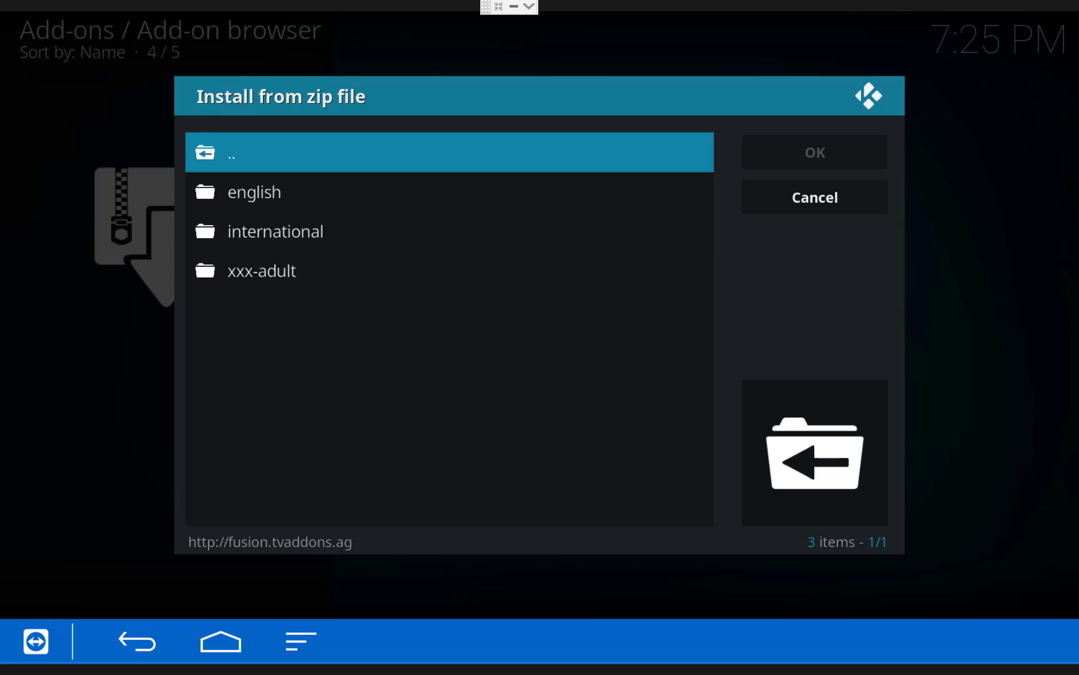
pyautogui.press('Down')
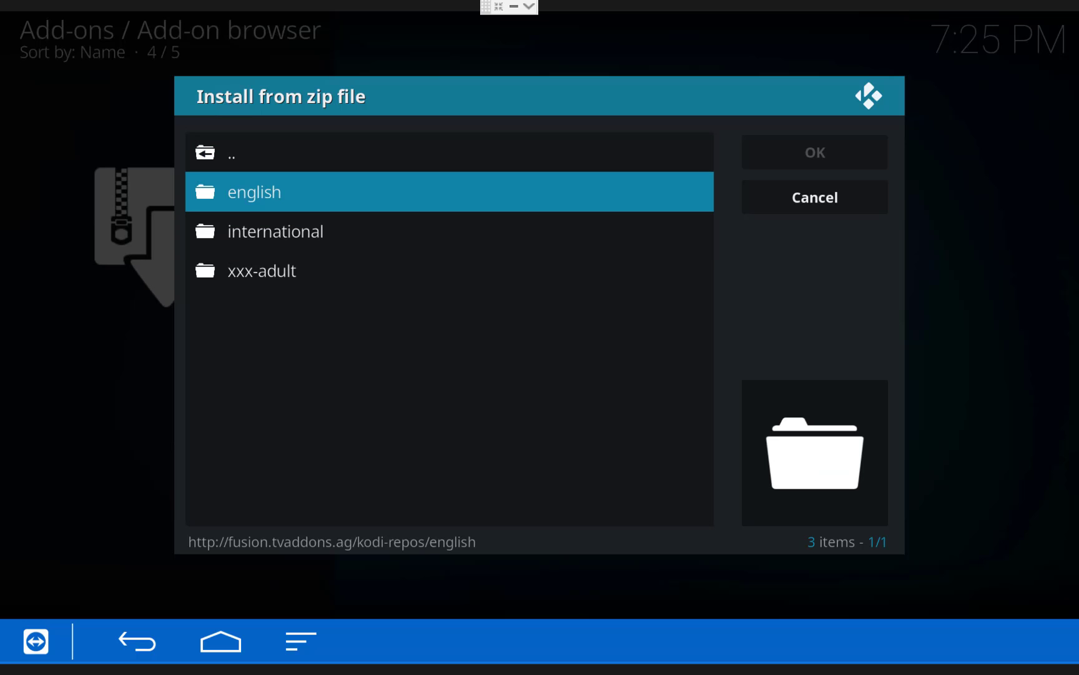
pyautogui.press('Return')
# Install the Exodus repository from repository.exodus-1.0.1.zip.
pyautogui.press('Down')
pyautogui.press('Down')
pyautogui.press('Down')
pyautogui.press('Down')
pyautogui.press('Down')
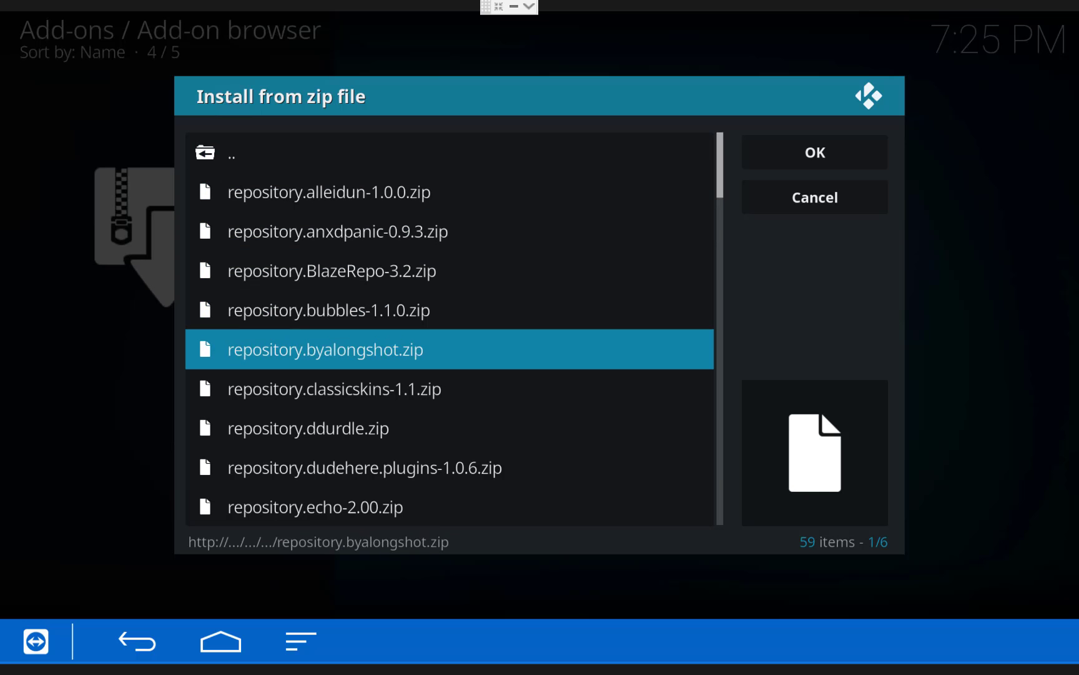
pyautogui.press('Down')
pyautogui.press('Down')
pyautogui.press('Down')
pyautogui.press('Down')
pyautogui.press('Down')
pyautogui.press('Down')
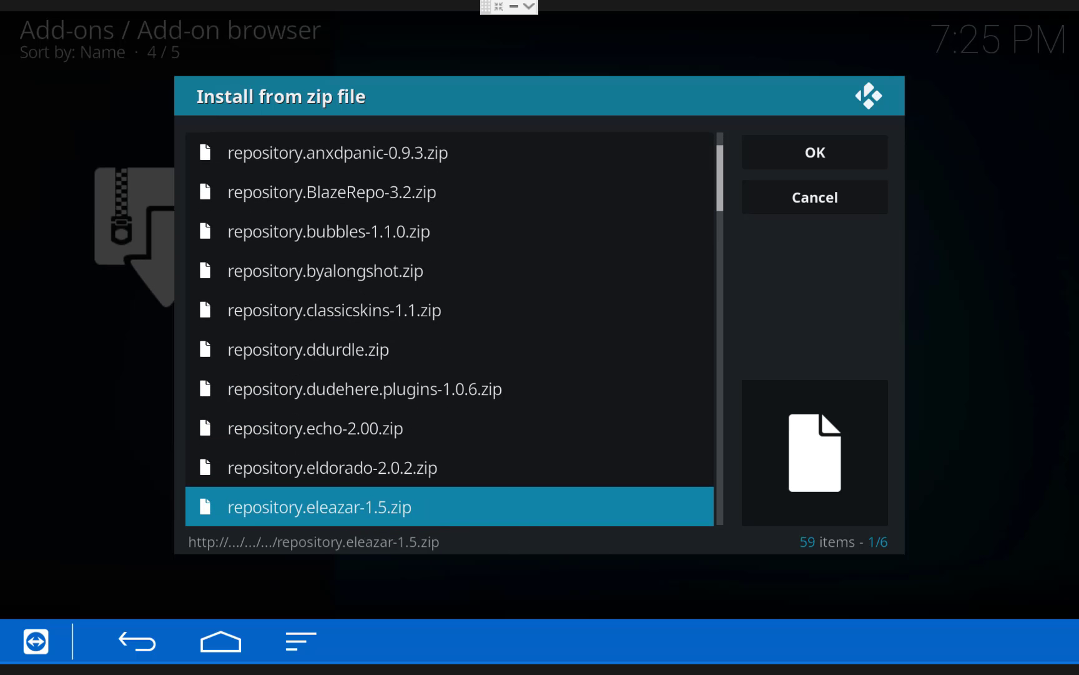
pyautogui.press('Down')
pyautogui.press('Down')
pyautogui.press('Down')
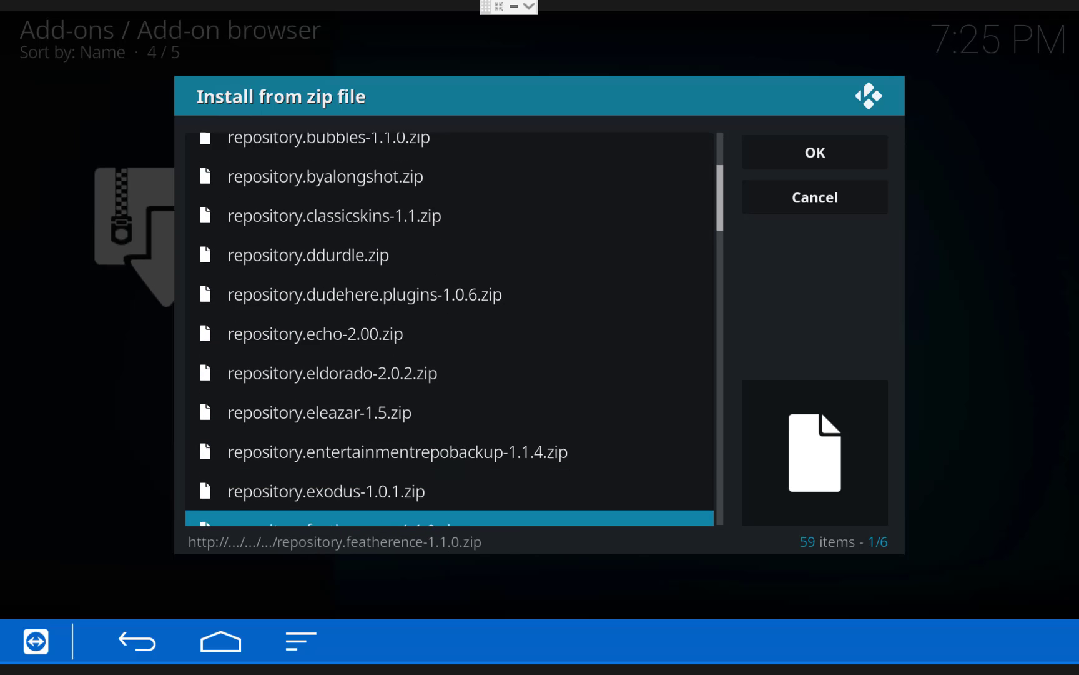
pyautogui.press('Up')
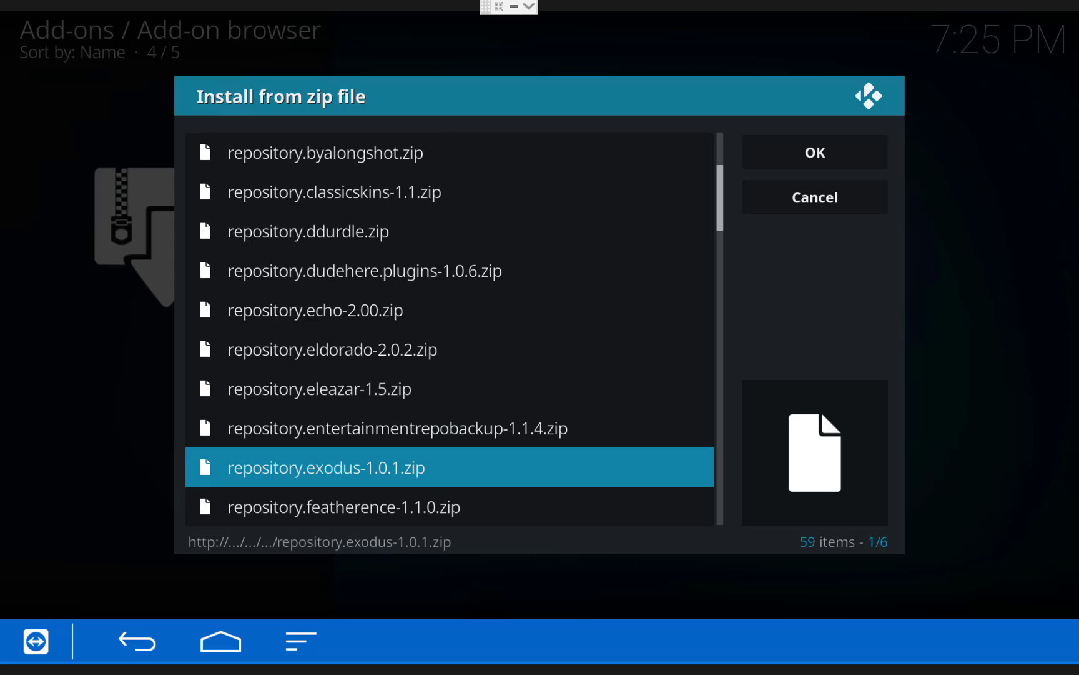
pyautogui.press('Return')
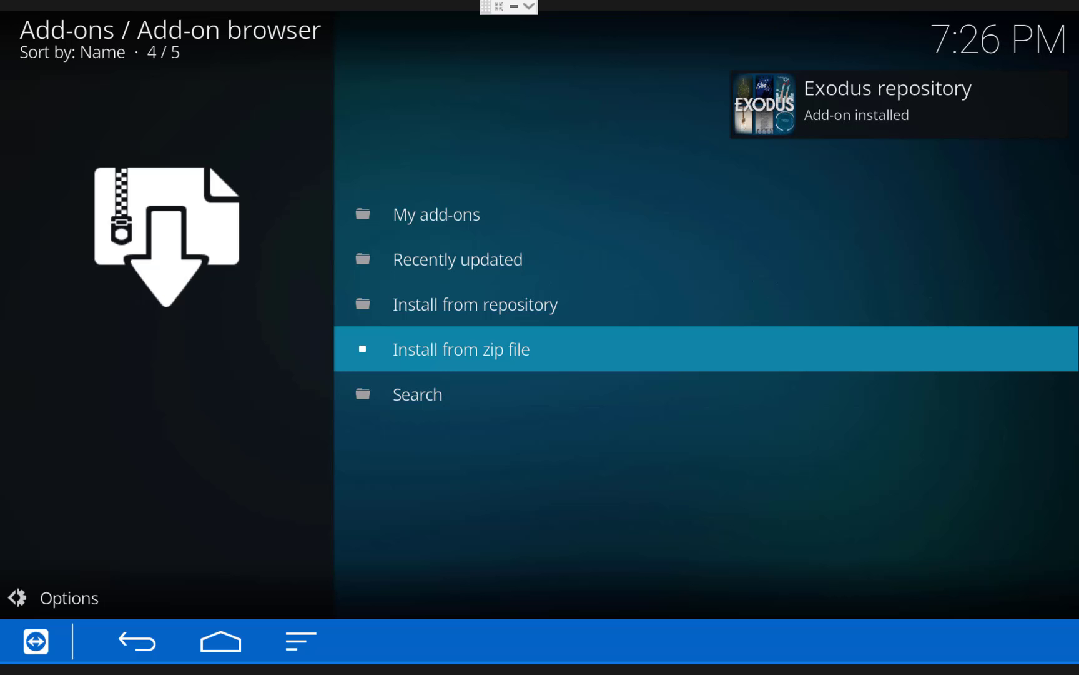
# Open the Exodus repository for installing add-ons and list its video add-ons.
pyautogui.click(474, 304)
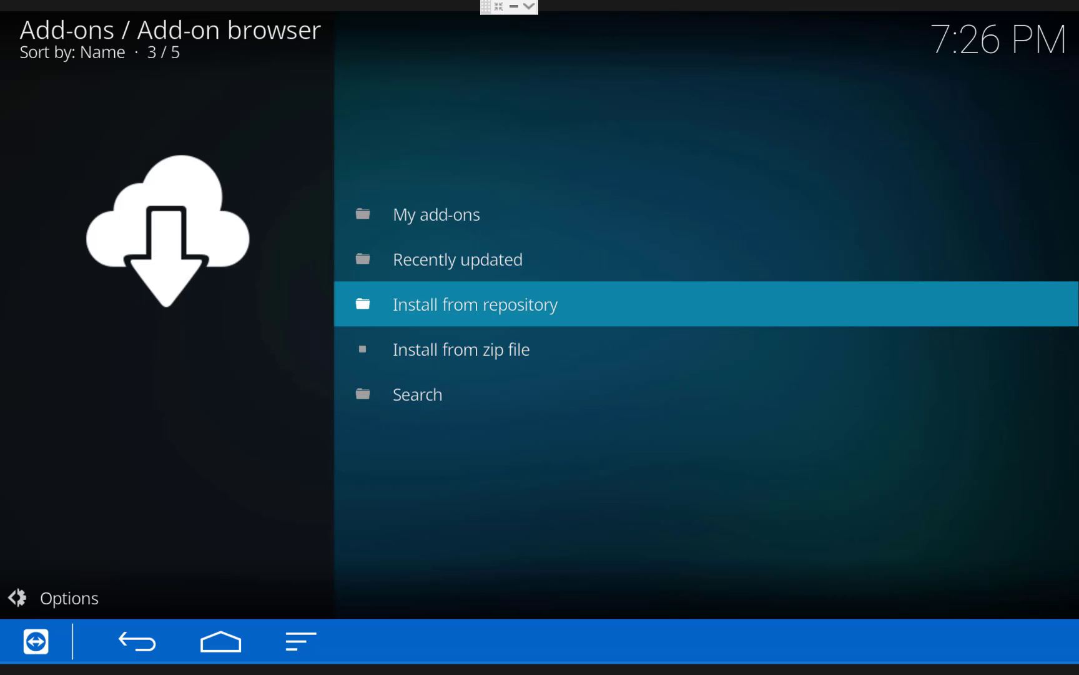
pyautogui.press('Return')
pyautogui.press('Down')
pyautogui.press('Down')
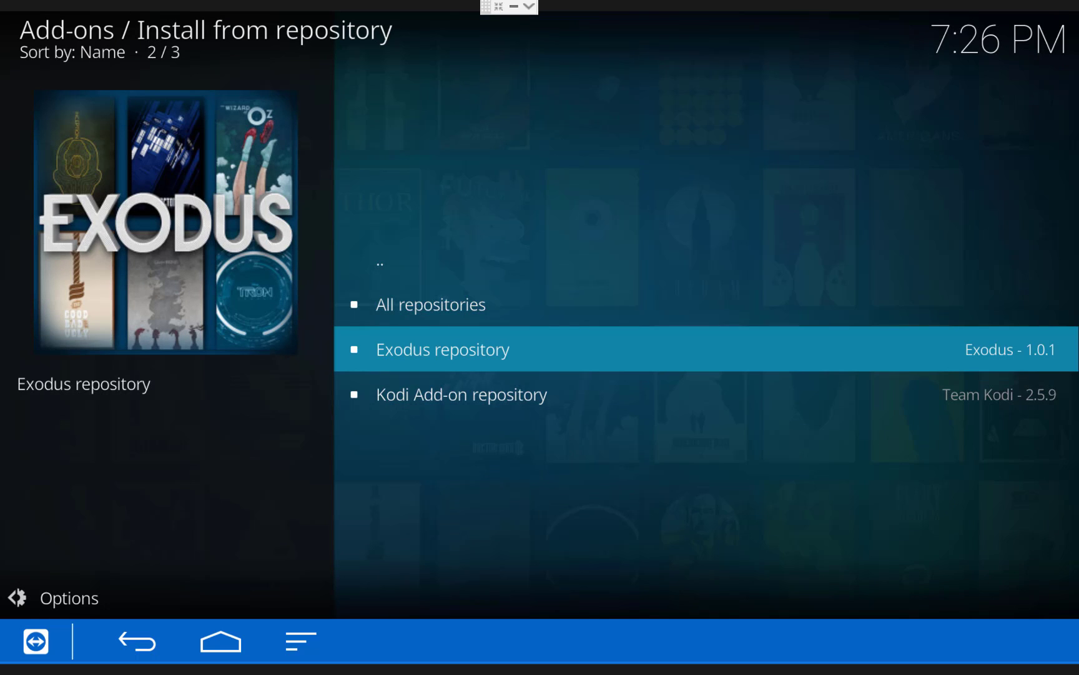
pyautogui.press('Return')
pyautogui.press('Down')
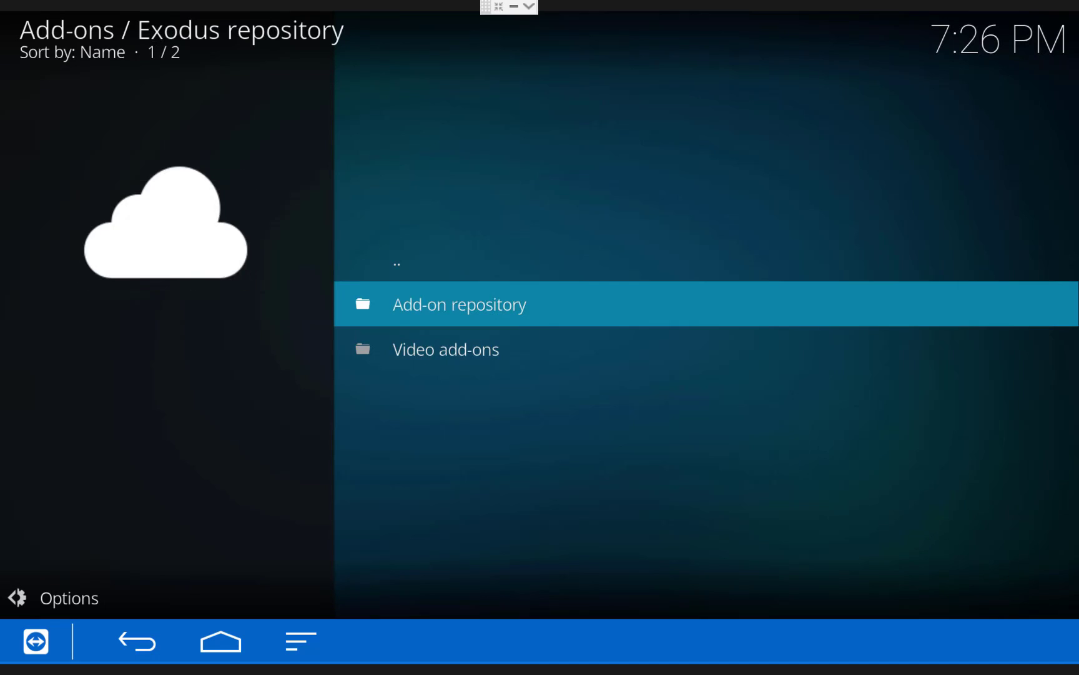
pyautogui.press('Down')
pyautogui.press('Return')
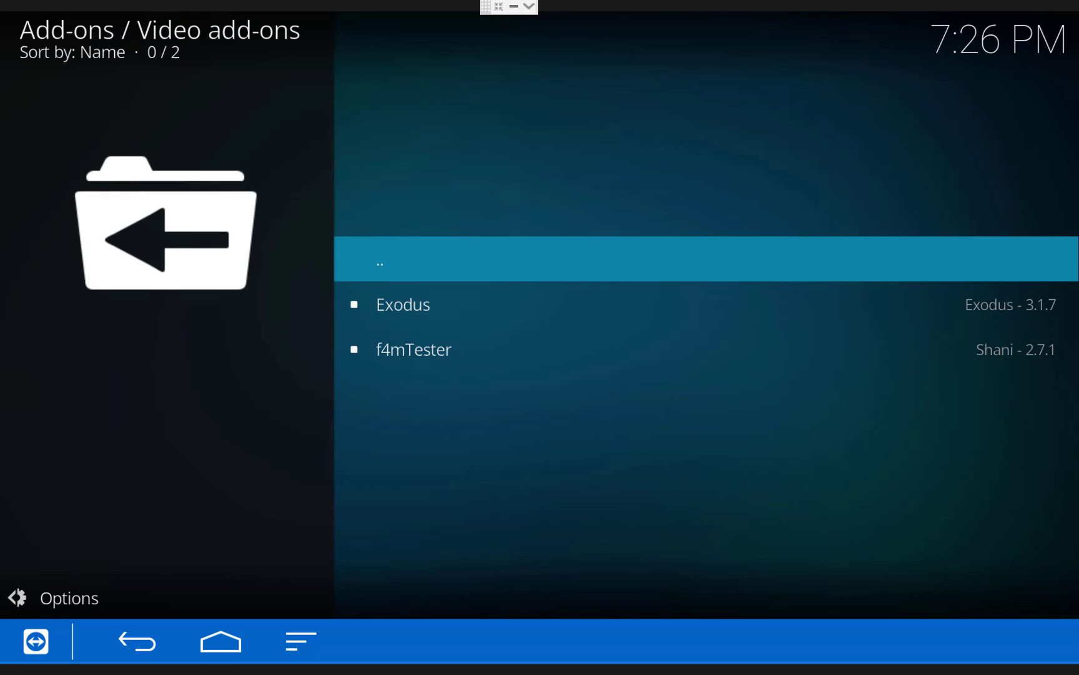
# Install the Exodus video add-on from the Exodus repository.
pyautogui.press('Down')
pyautogui.press('Return')
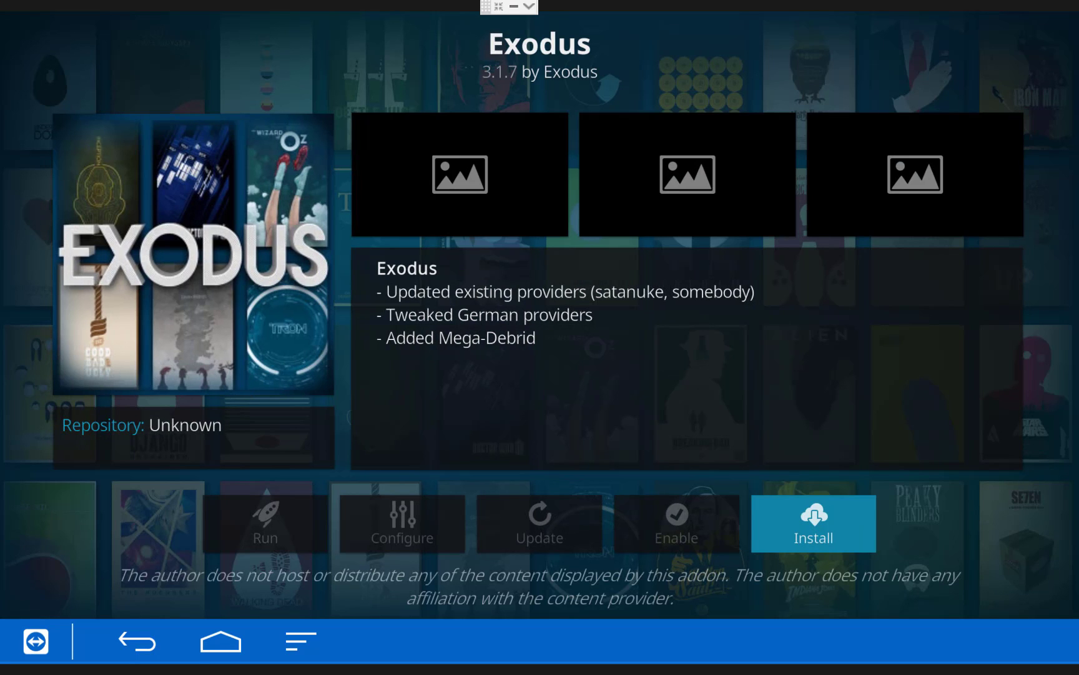
pyautogui.press('Return')
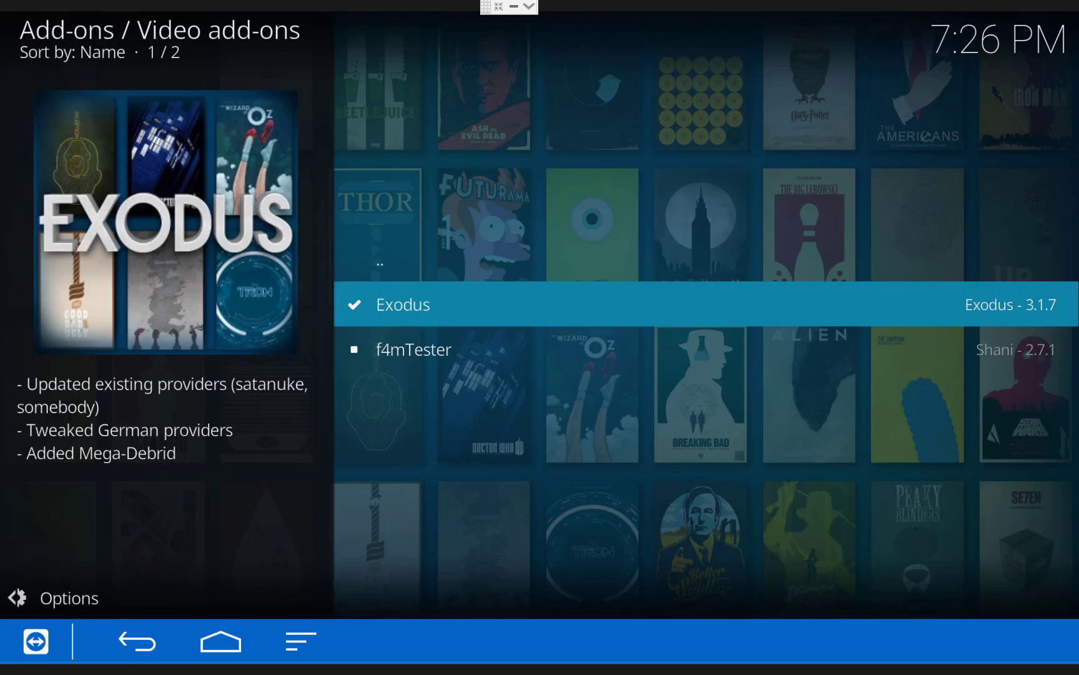
# Return to the home screen and check the Exodus entry among the video add-ons in the Add-ons section.
pyautogui.press('Escape')
pyautogui.press('Down')
pyautogui.press('Down')
pyautogui.press('Down')
pyautogui.press('Down')
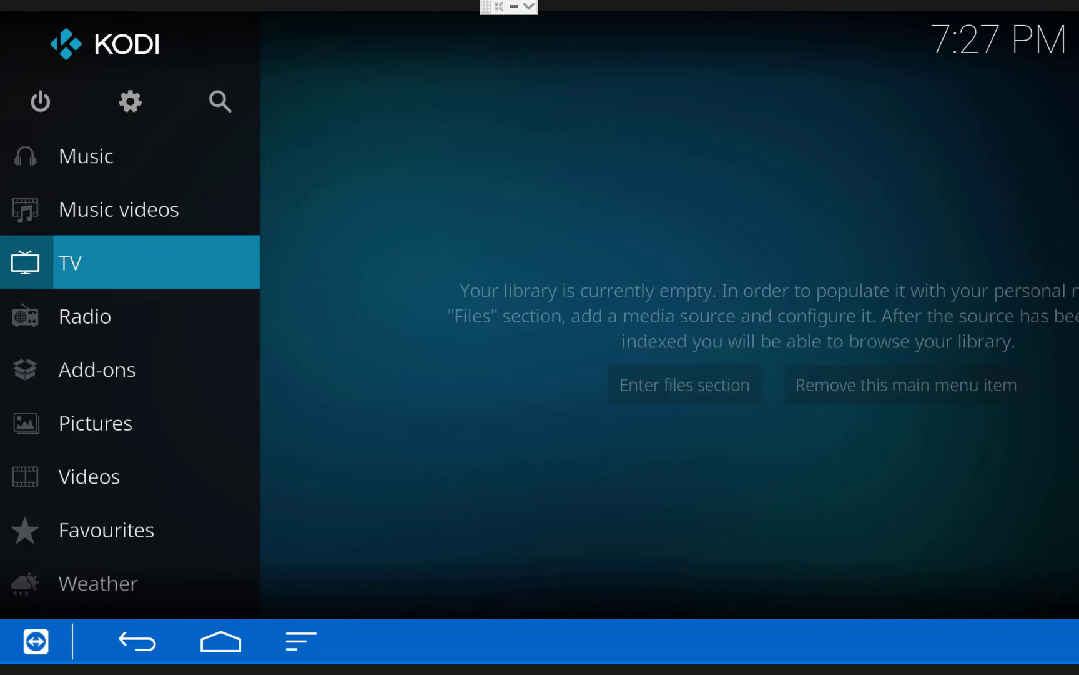
pyautogui.press('Down')
pyautogui.press('Down')
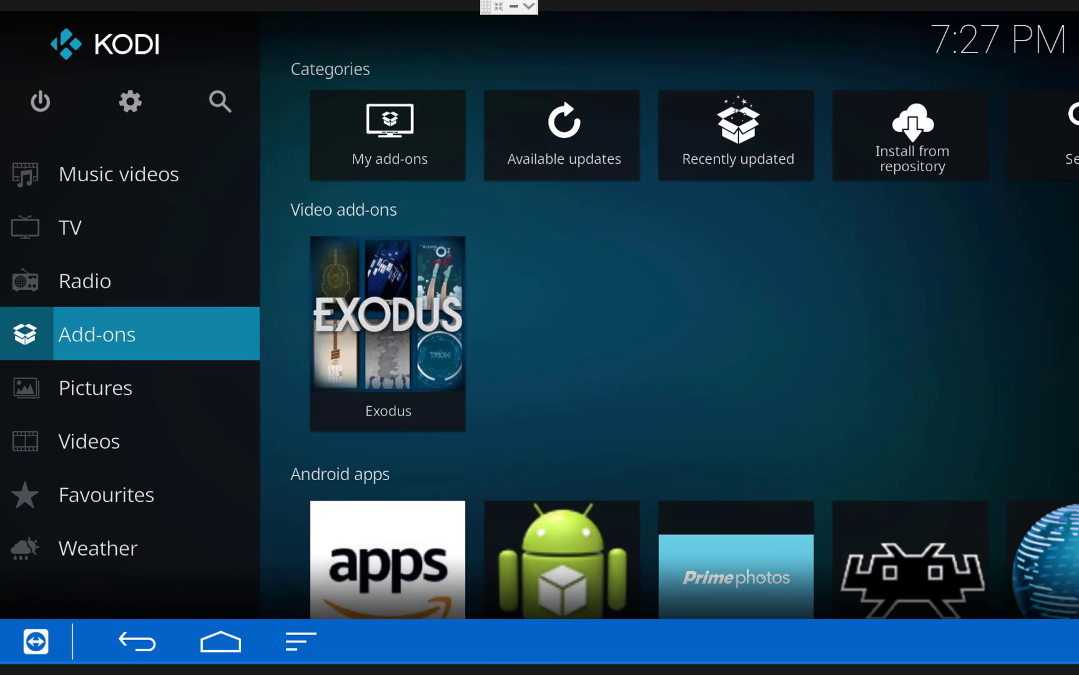
pyautogui.press('Right')
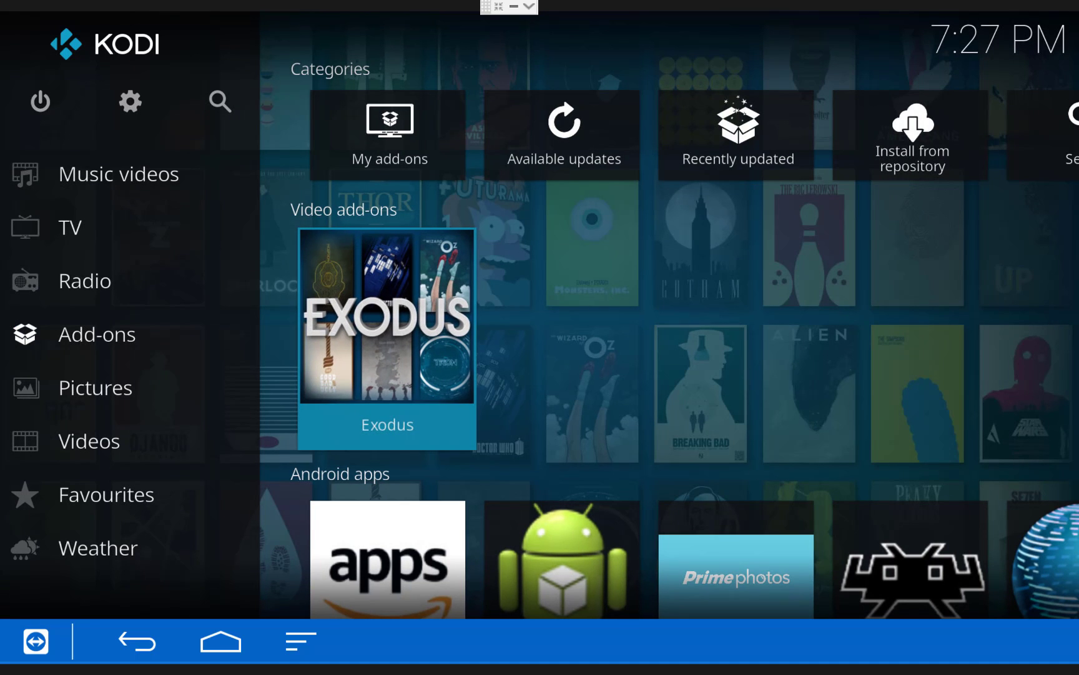
# Launch Exodus from the video add-ons in the Videos section and open its Movies category.
pyautogui.press('Left')
pyautogui.press('Down')
pyautogui.press('Down')
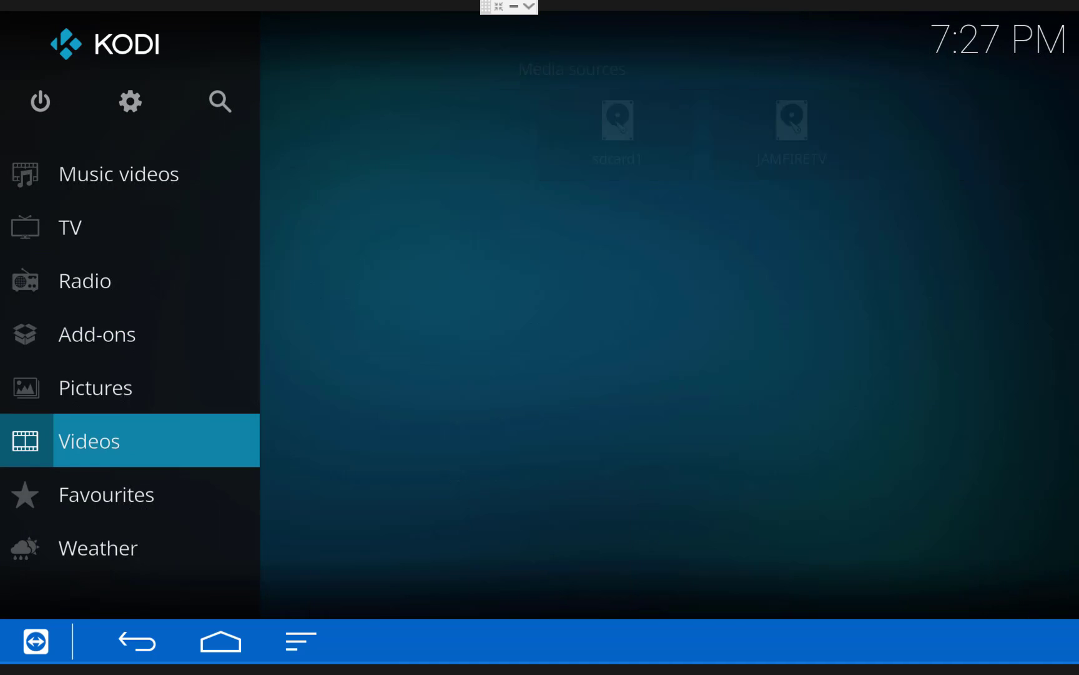
pyautogui.press('Right')
pyautogui.press('Right')
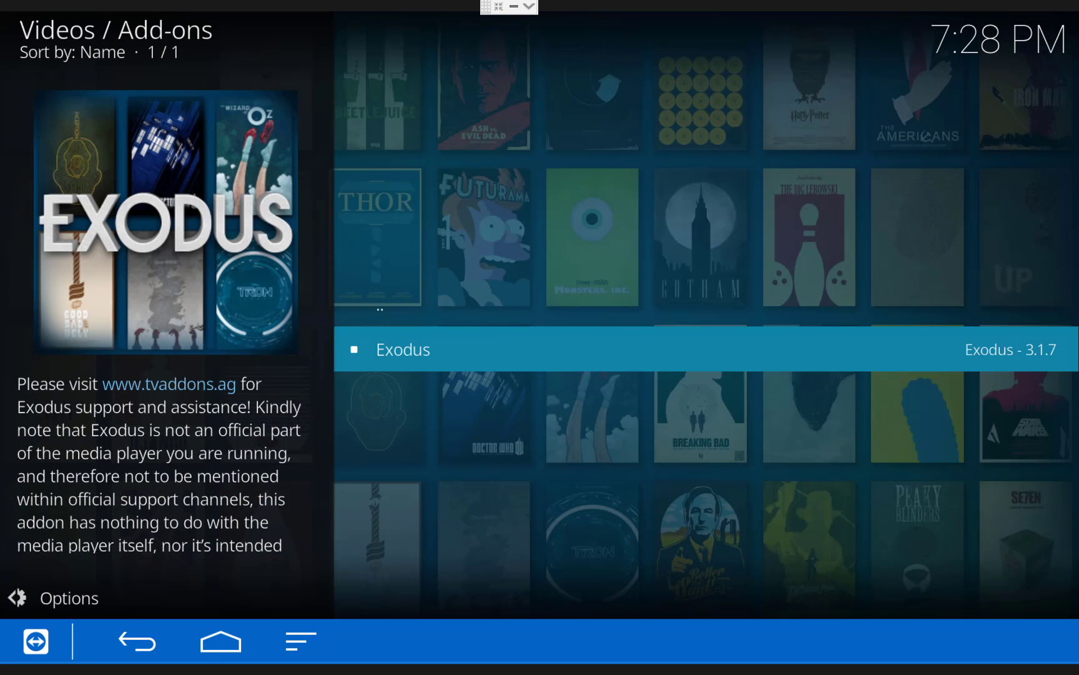
pyautogui.press('Return')
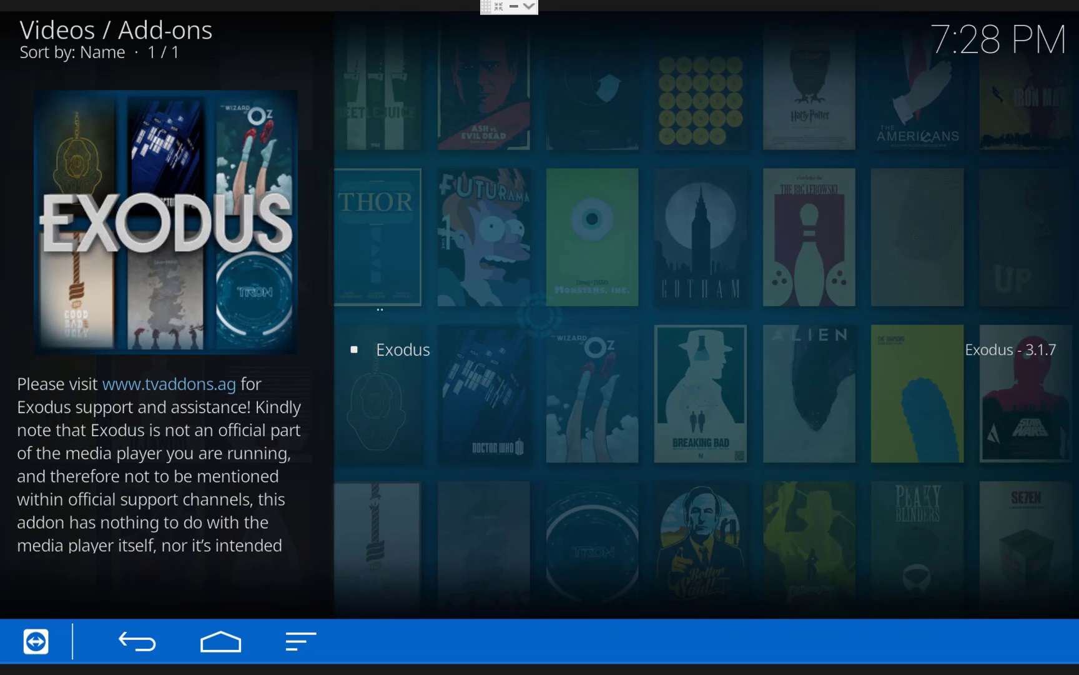
pyautogui.press('Down')
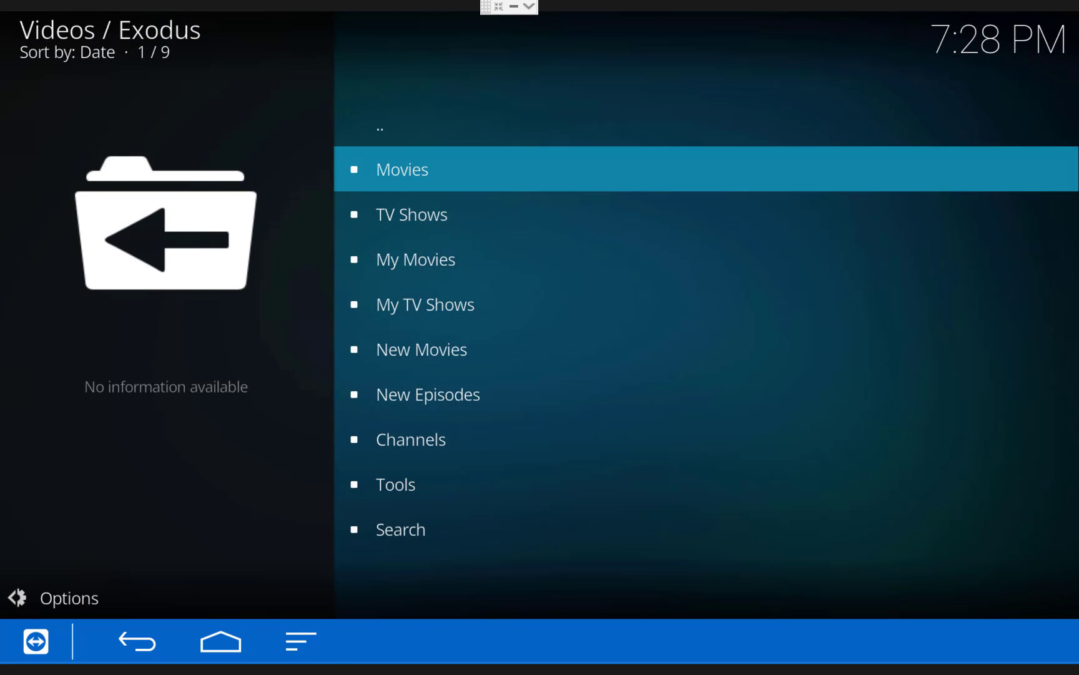
pyautogui.press('Return')
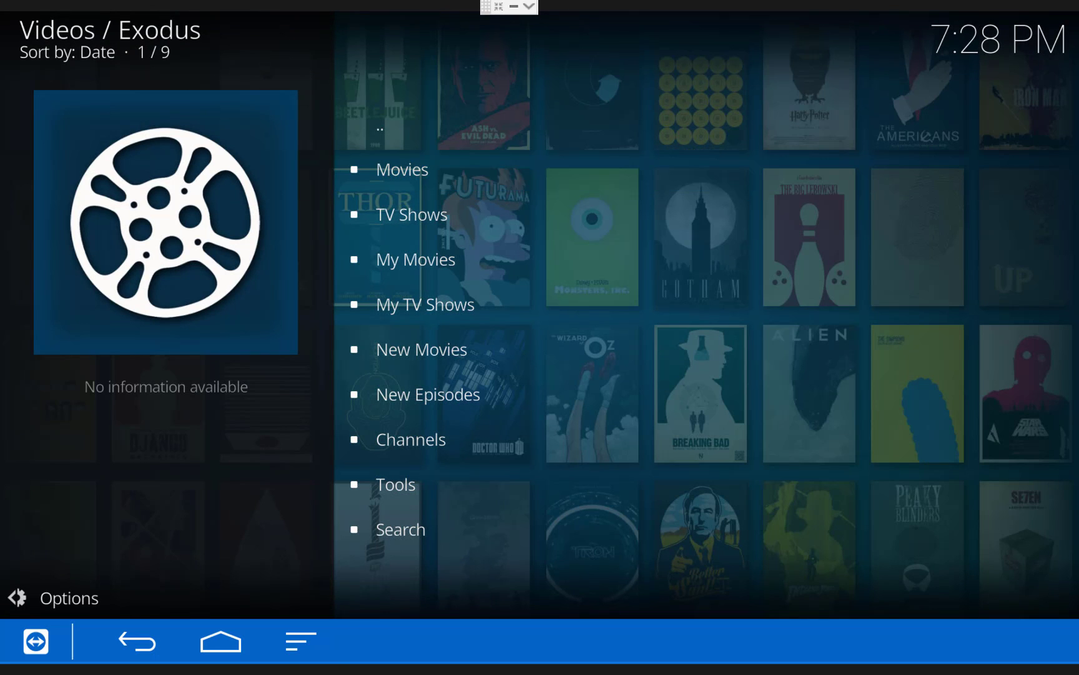
# Open the Comedy genre in the Exodus movies section and set the movie list's view type to Poster.
pyautogui.click(403, 124)
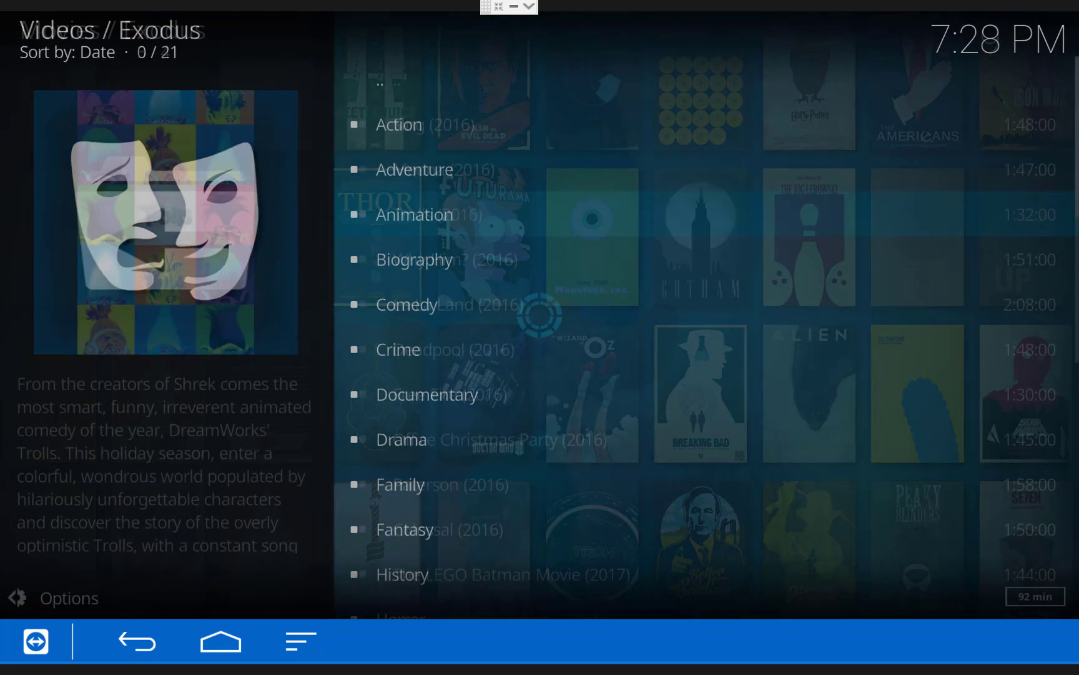
pyautogui.click(535, 309)
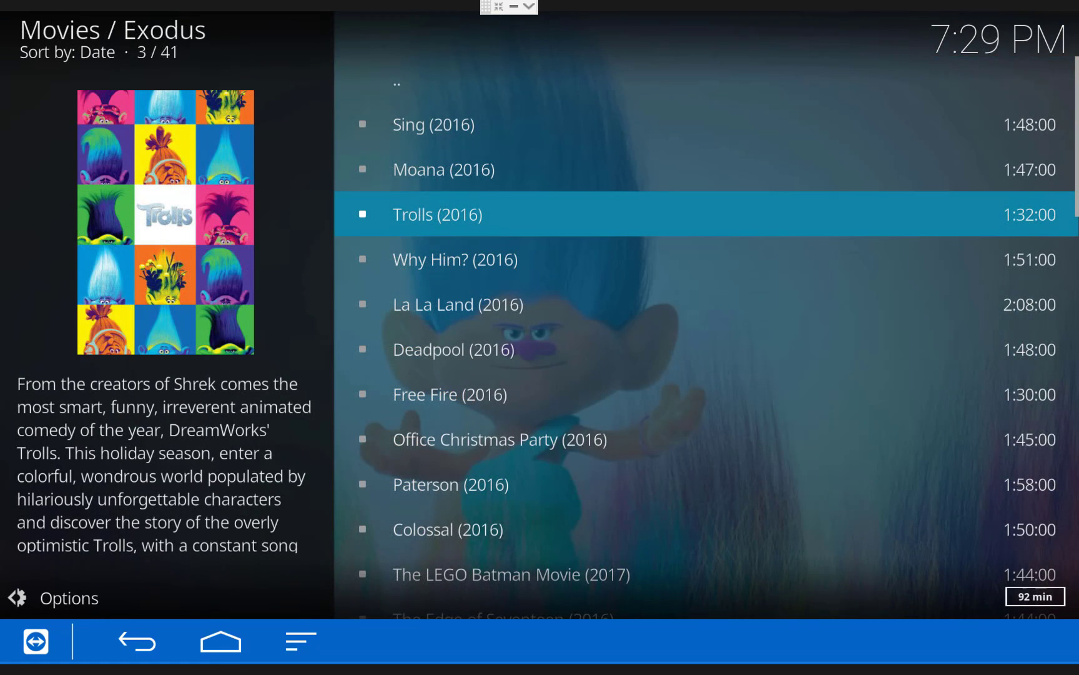
pyautogui.press('Left')
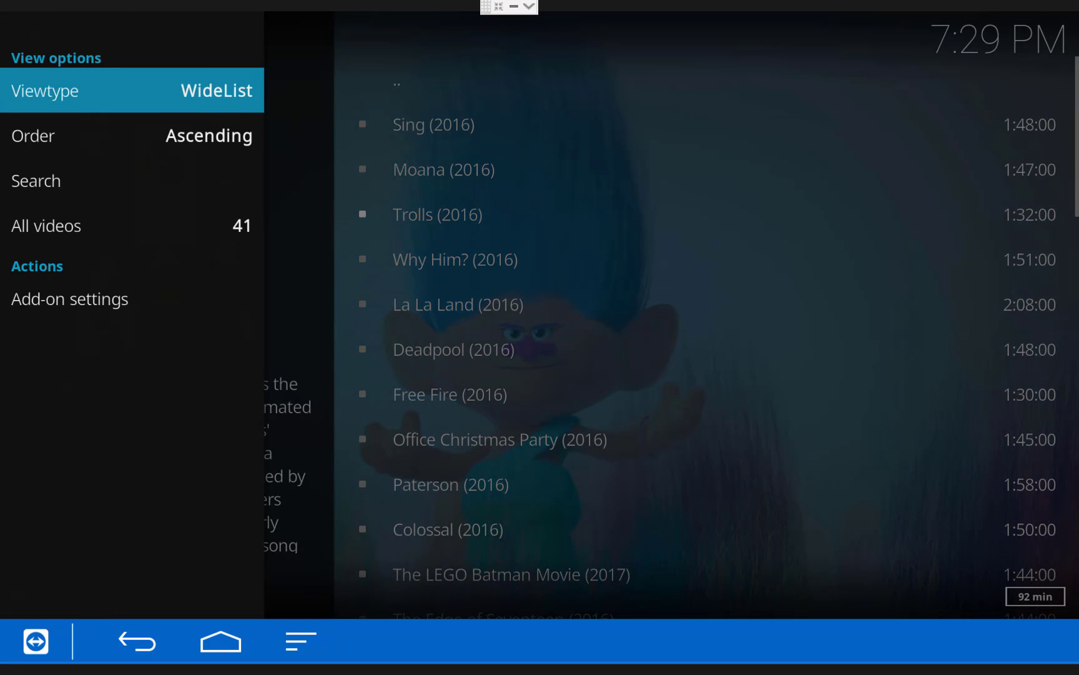
pyautogui.press('Return')
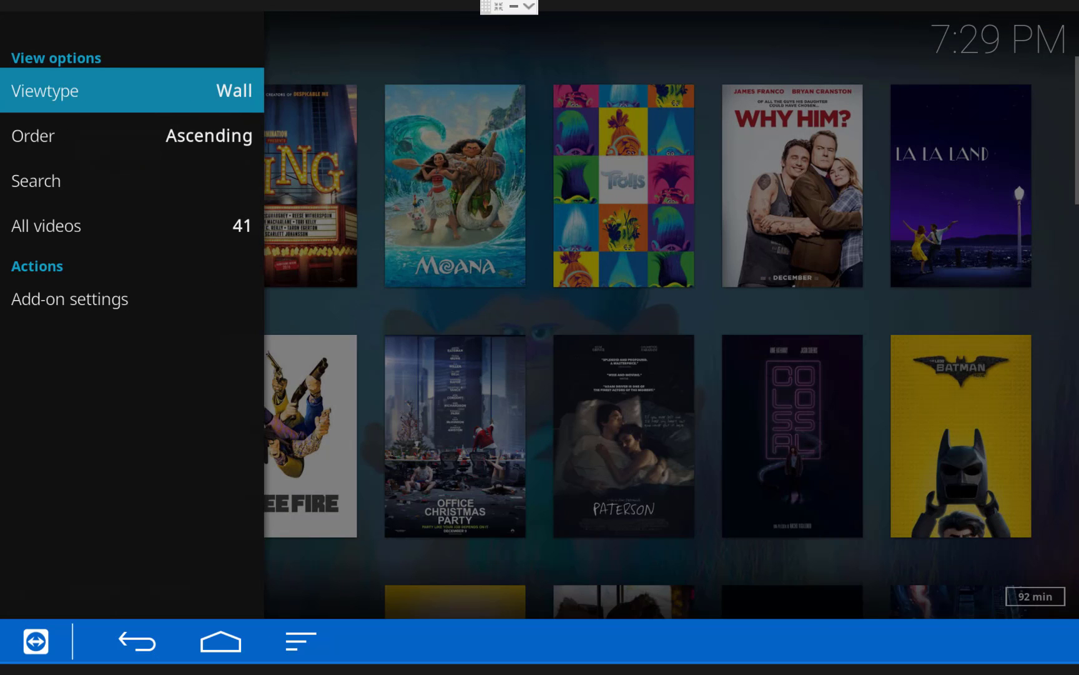
pyautogui.press('Return')
pyautogui.press('Return')
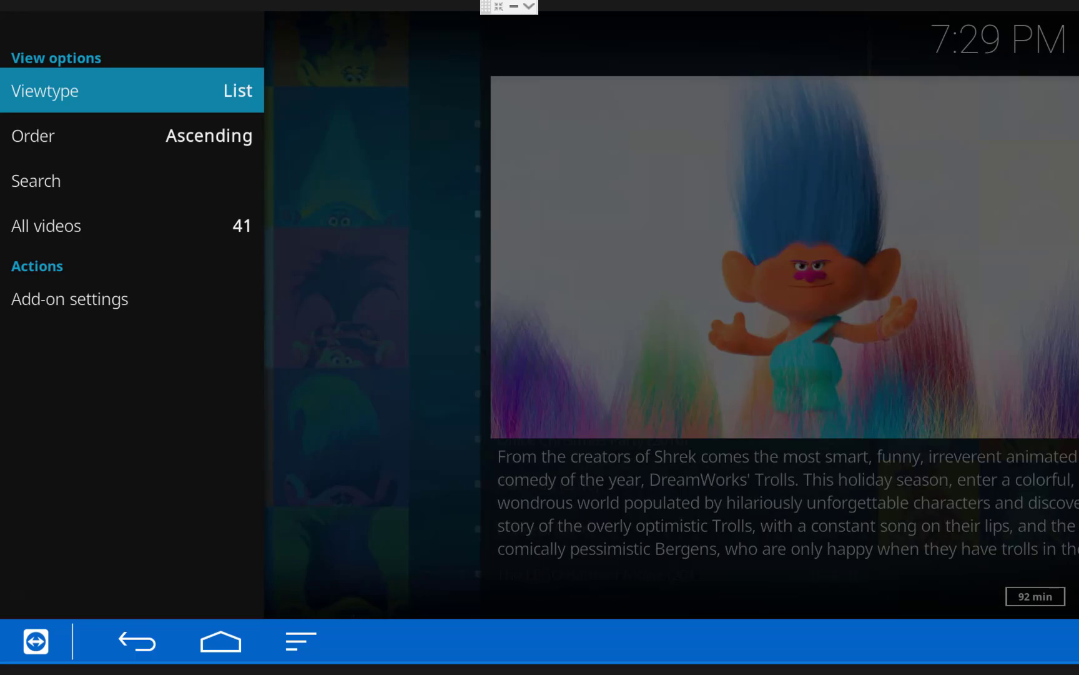
pyautogui.press('Return')
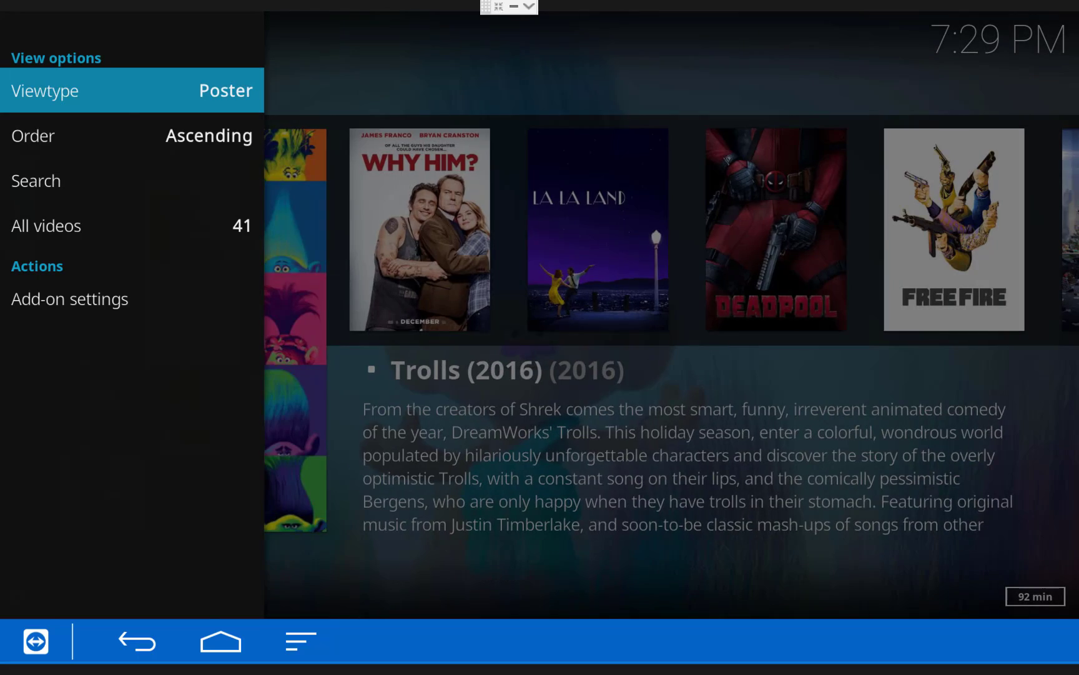
pyautogui.press('Escape')
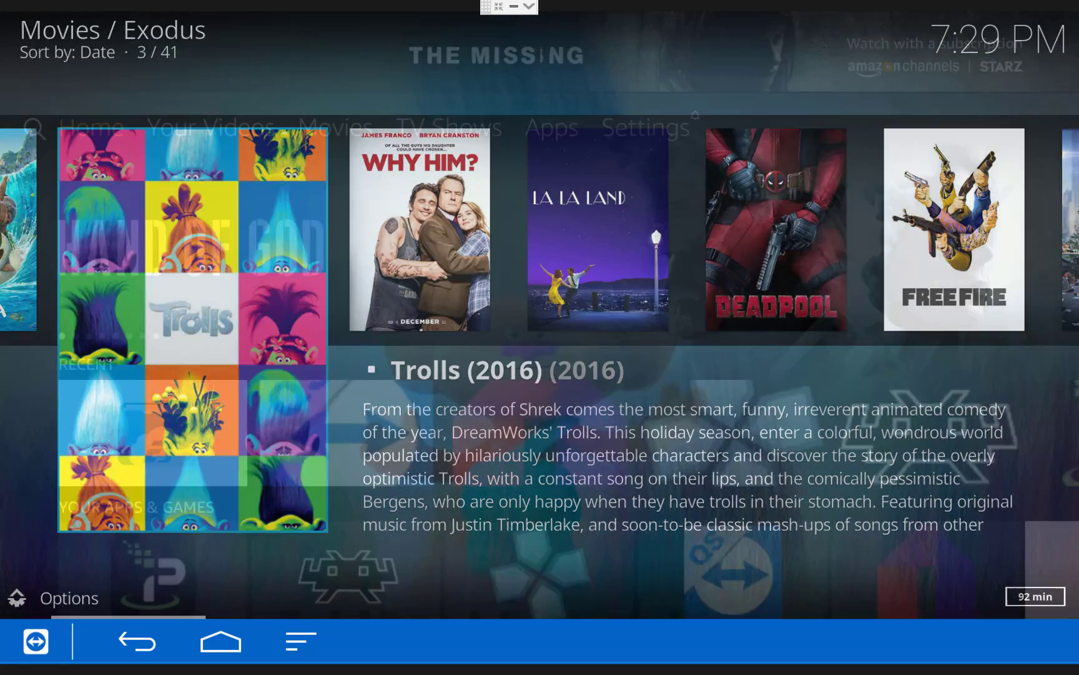
# Switch to the Fire TV home screen and open the full list of Your Apps & Games.
pyautogui.press('Right')
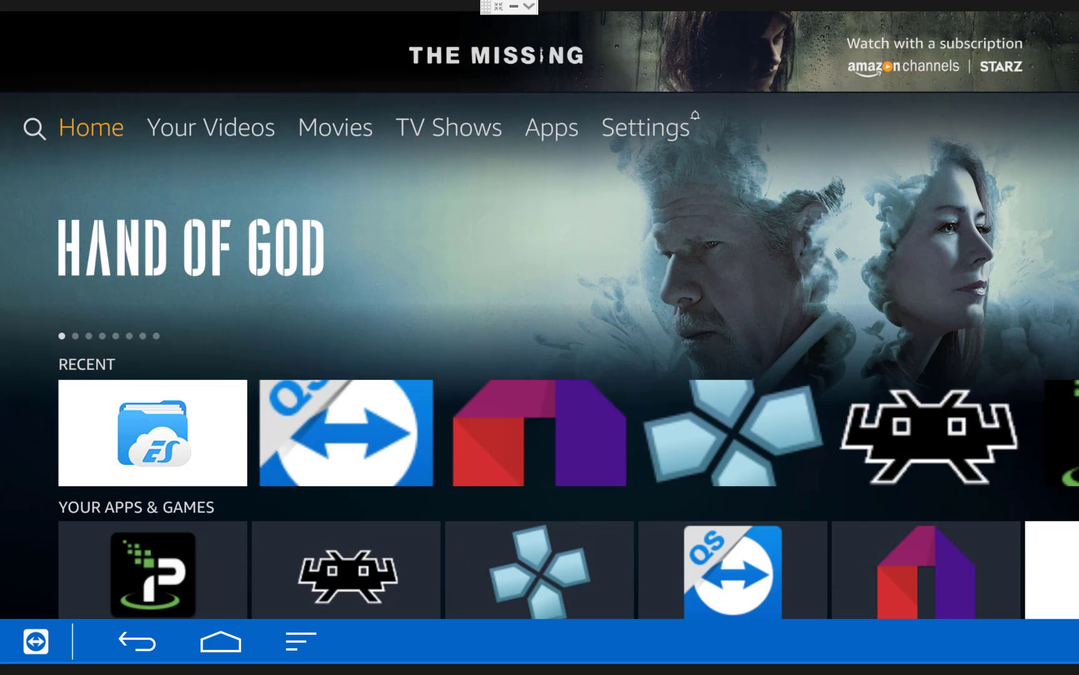
pyautogui.press('Down')
pyautogui.press('Down')
pyautogui.press('Down')
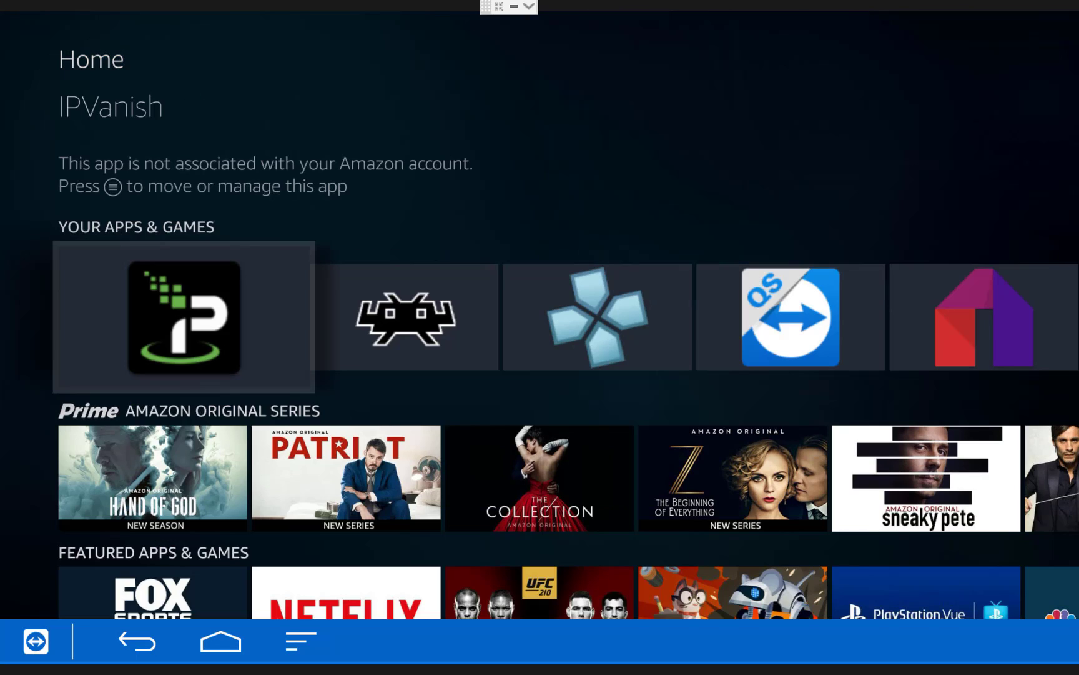
pyautogui.press('Right')
pyautogui.press('Right')
pyautogui.press('Right')
pyautogui.press('Right')
pyautogui.press('Right')
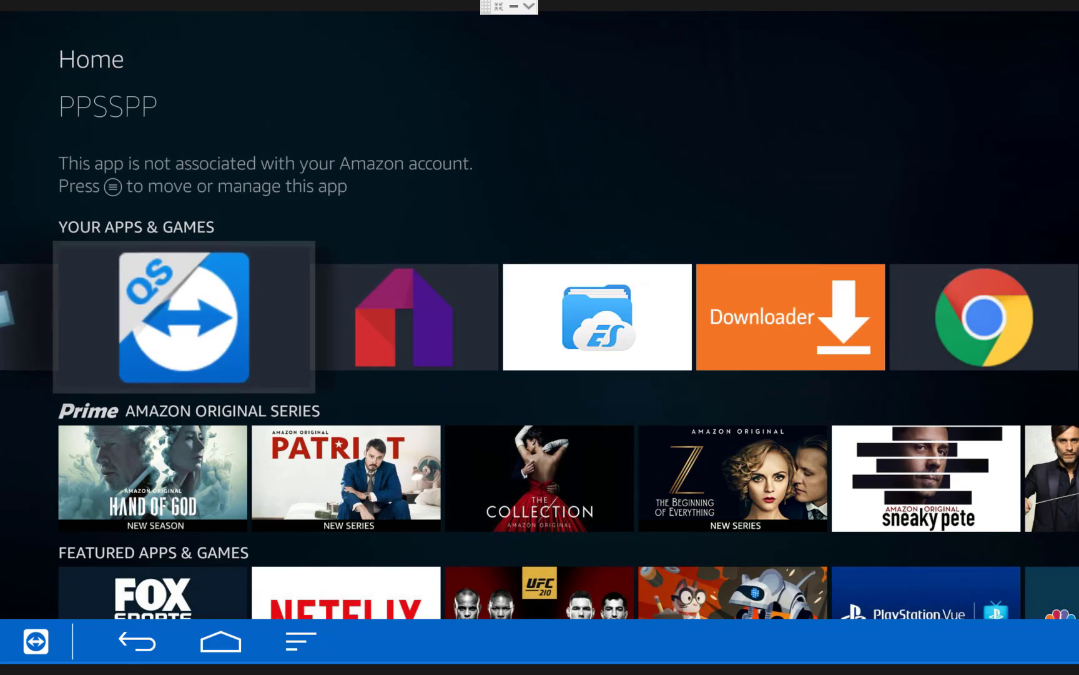
pyautogui.press('Right')
pyautogui.press('Right')
pyautogui.press('Right')
pyautogui.press('Right')
pyautogui.press('Right')
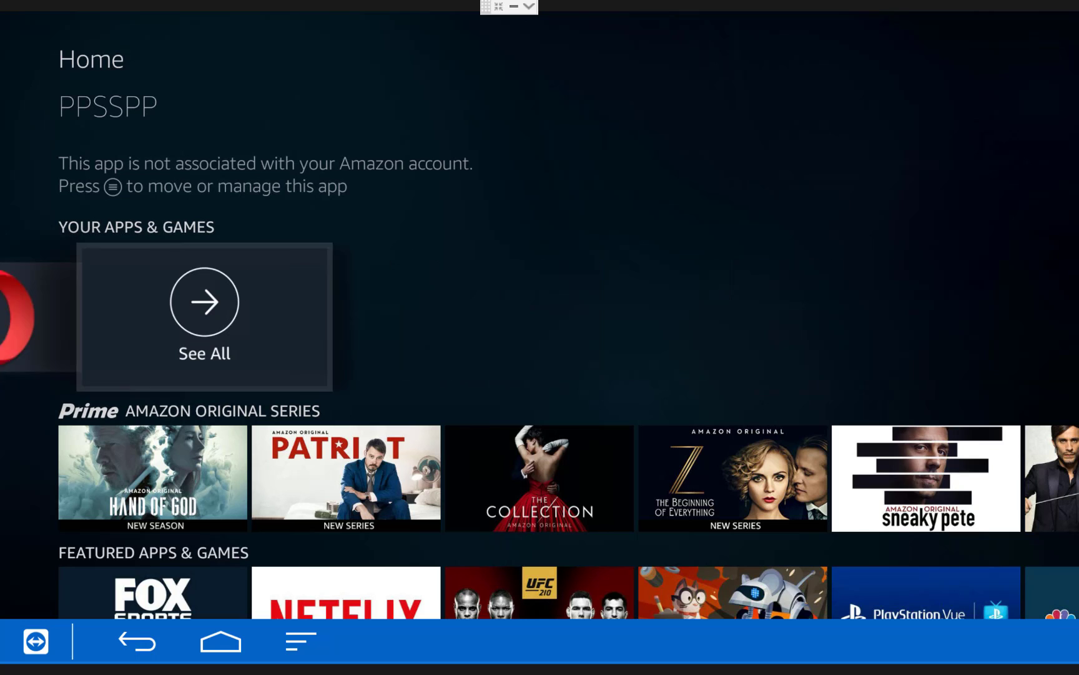
pyautogui.press('Return')
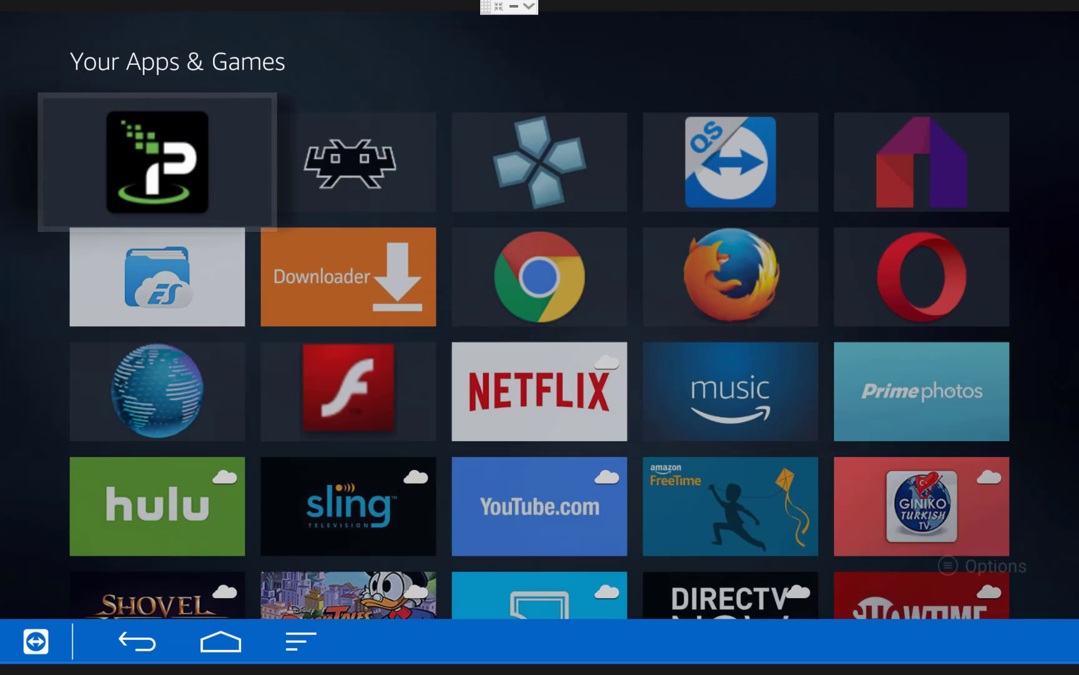
# Move the Kodi app to the front of Your Apps & Games.
pyautogui.press('Down')
pyautogui.press('Down')
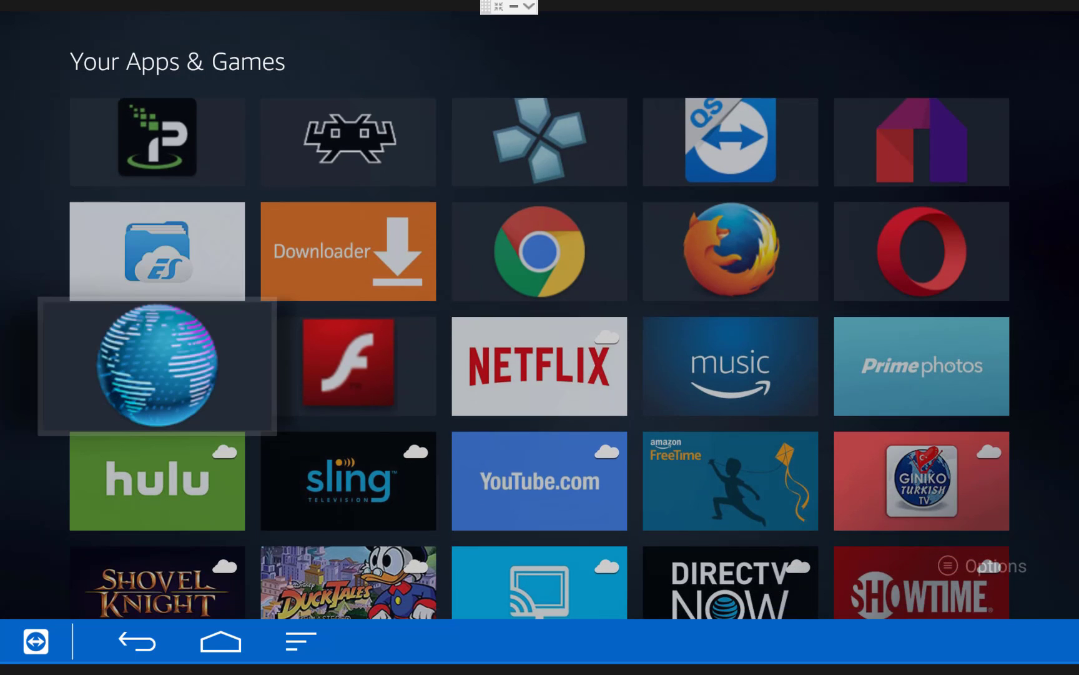
pyautogui.press('Down')
pyautogui.press('Down')
pyautogui.press('Down')
pyautogui.press('Down')
pyautogui.press('Down')
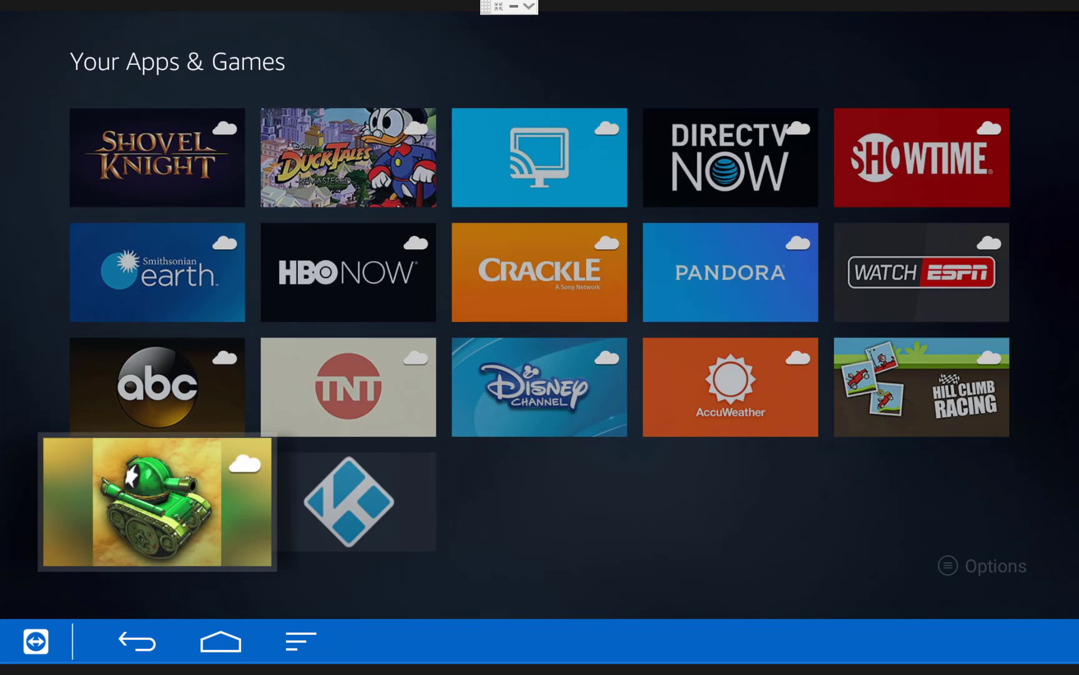
pyautogui.press('Right')
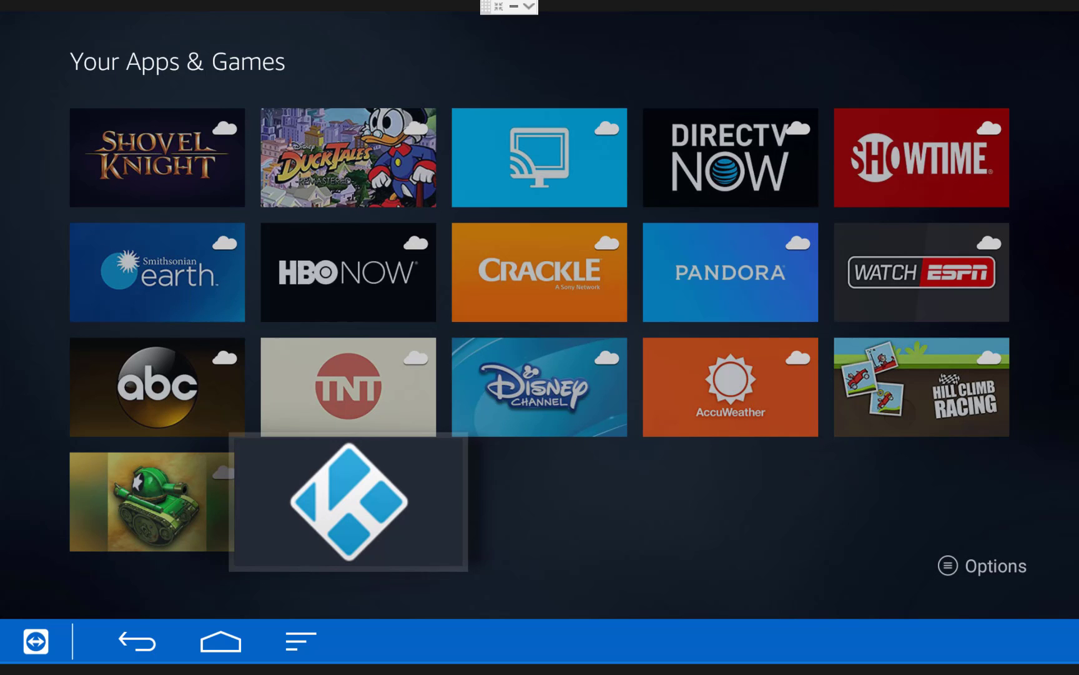
pyautogui.press('Menu')
pyautogui.press('Down')
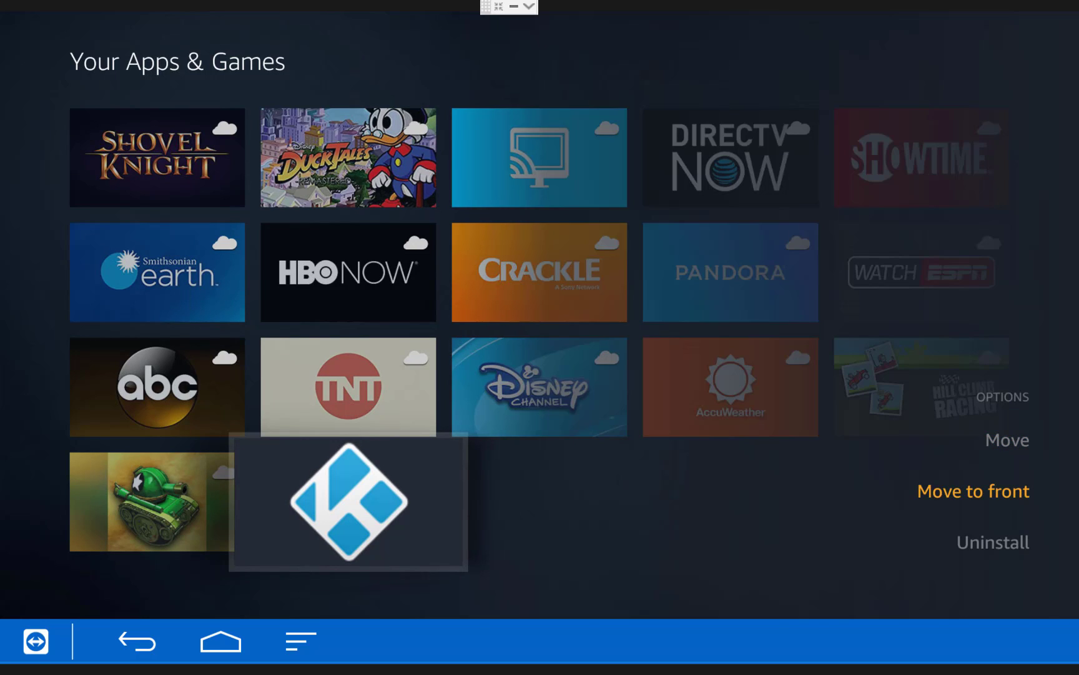
pyautogui.press('Return')
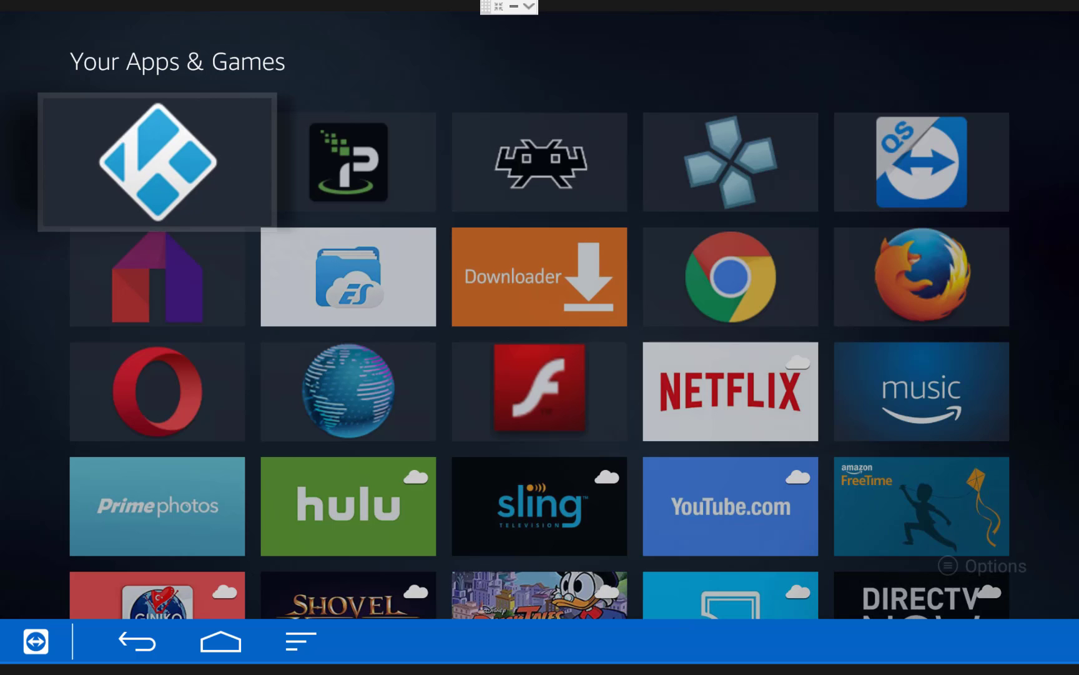